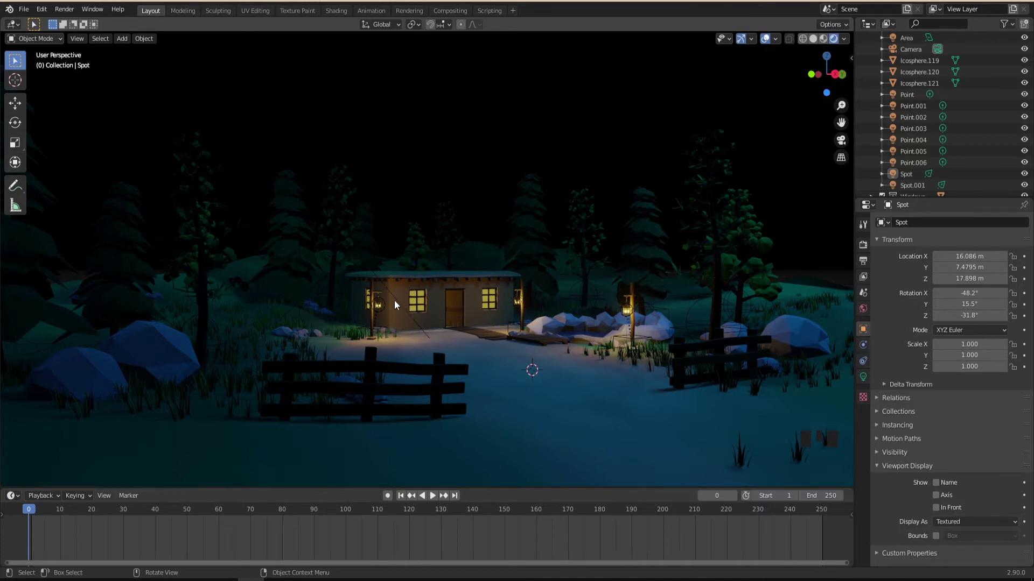
- Check the Point.005 light, deselect it, then select the cabin's house Cube
left_click(486, 197)
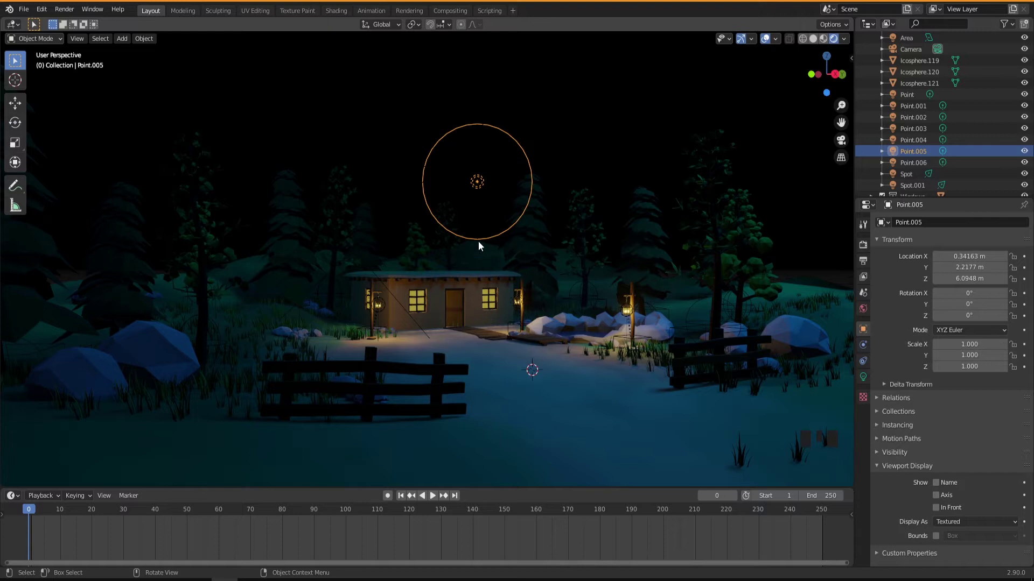
left_click(536, 109)
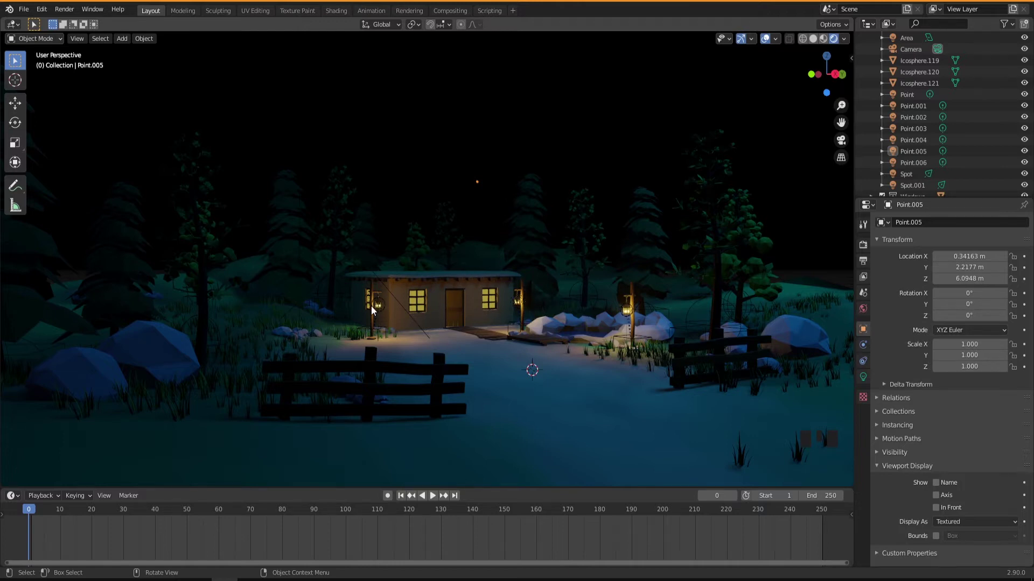
left_click(395, 308)
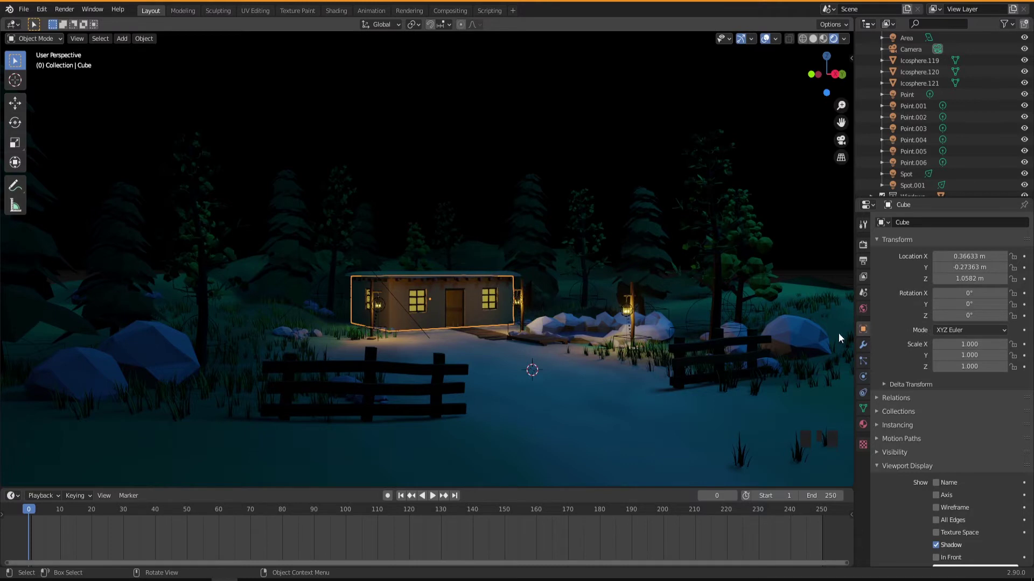
- Open the House material's Base Color picker, deselect the Cube, then select the main Spot light
left_click(862, 424)
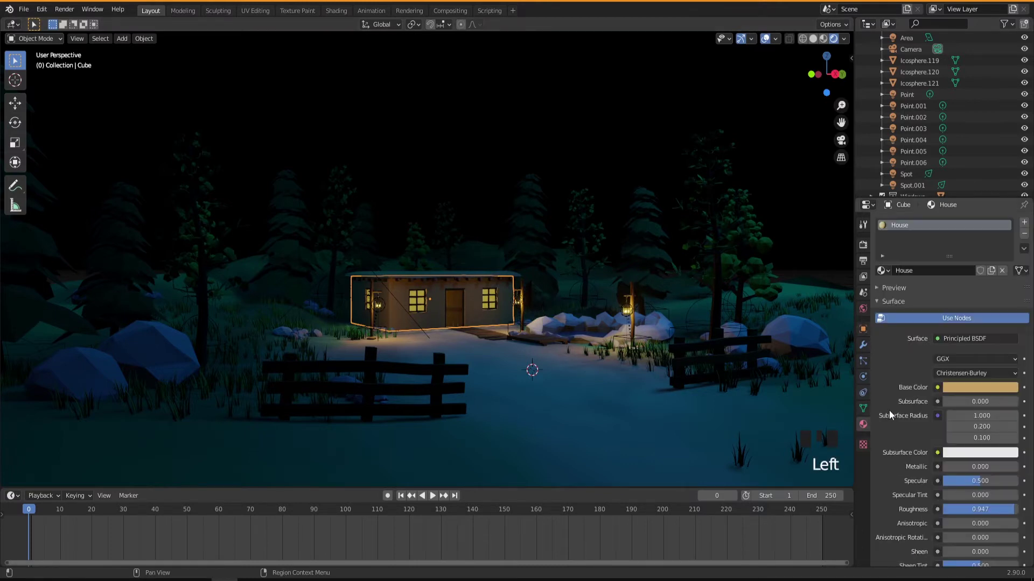
left_click(967, 387)
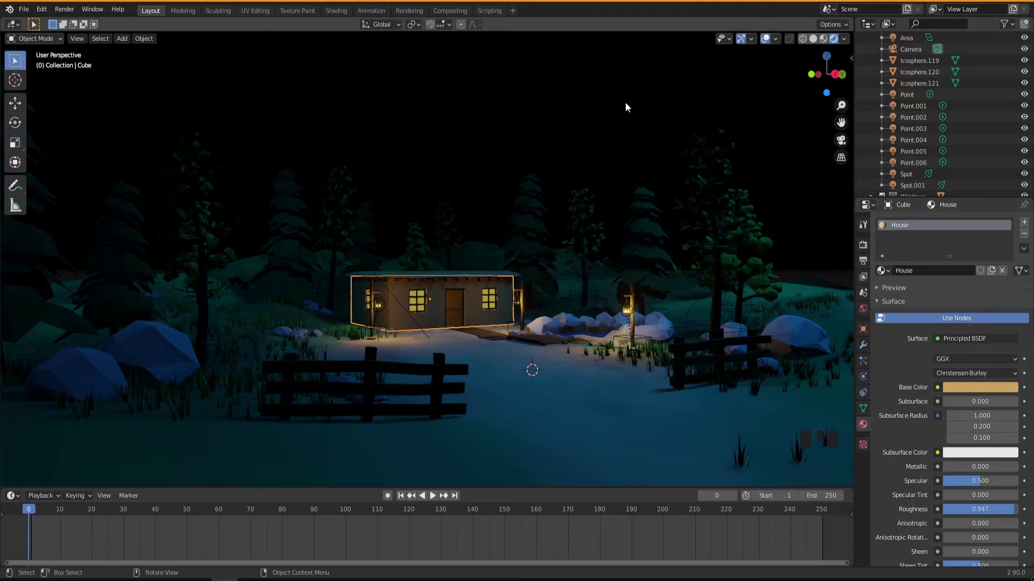
left_click(586, 101)
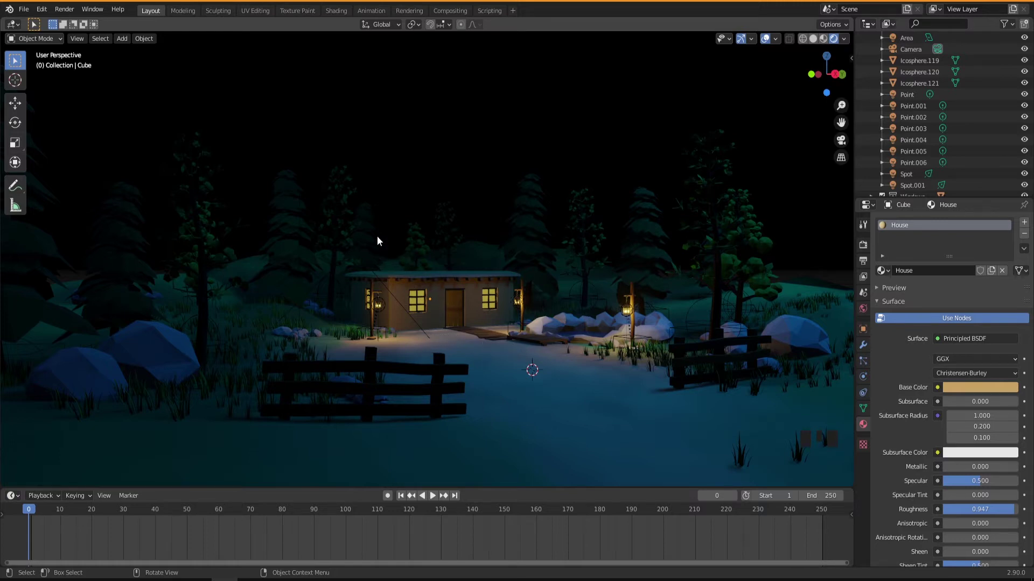
left_click(392, 214)
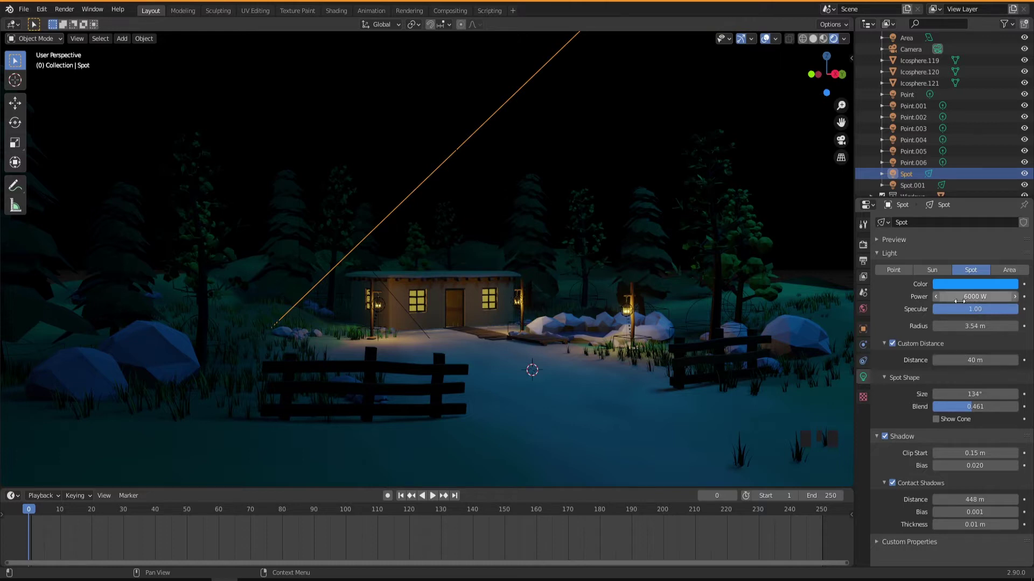
- Test the main Spot light's Power field, then select Spot.001 to show its settings
mouse_move(974, 297)
left_mouse_down()
mouse_move(964, 298)
mouse_move(973, 297)
left_mouse_up()
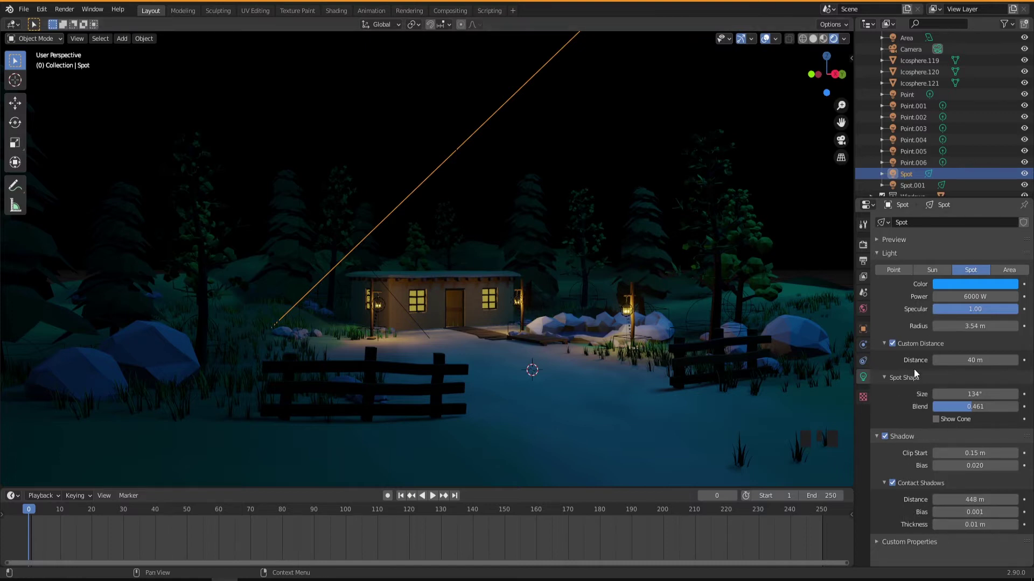
left_click(376, 275)
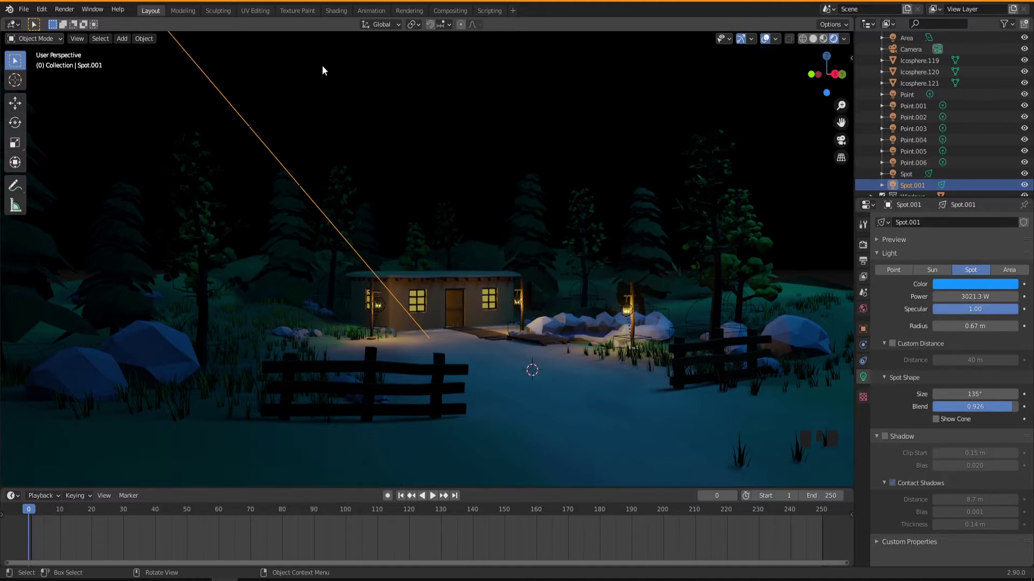
- Switch to the Shading workspace to view the World's Background node at strength 0.200
left_click(331, 9)
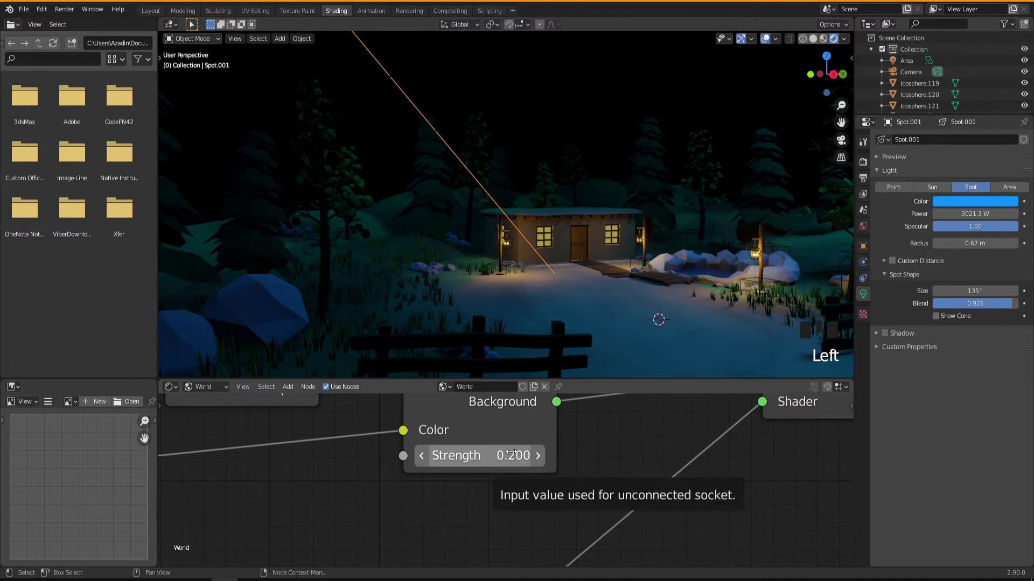
- Zoom out in the node editor, nudge the Night.jpg node, and return to Layout
scroll(511, 455, "down", 6)
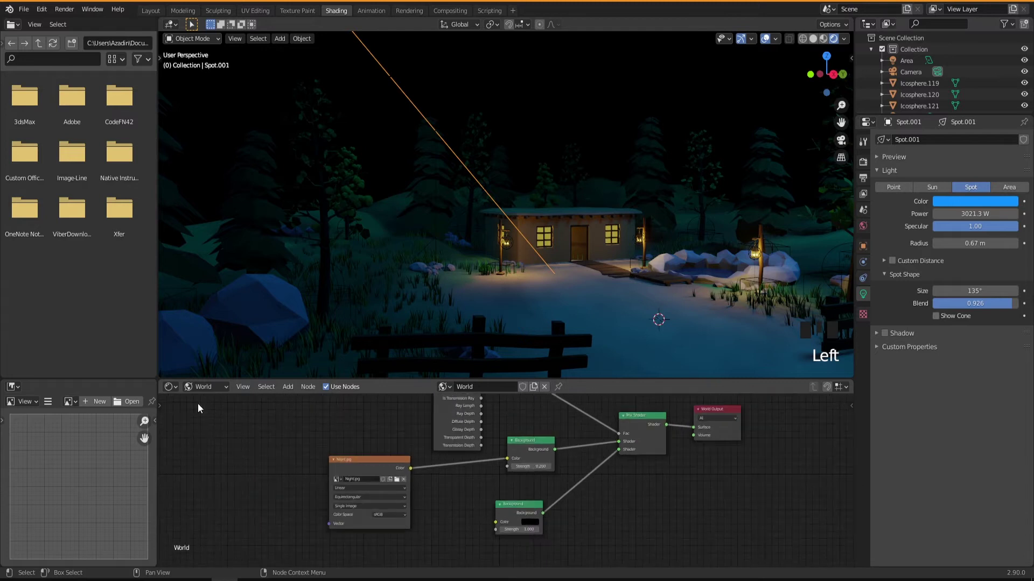
left_click_drag(386, 460, 380, 461)
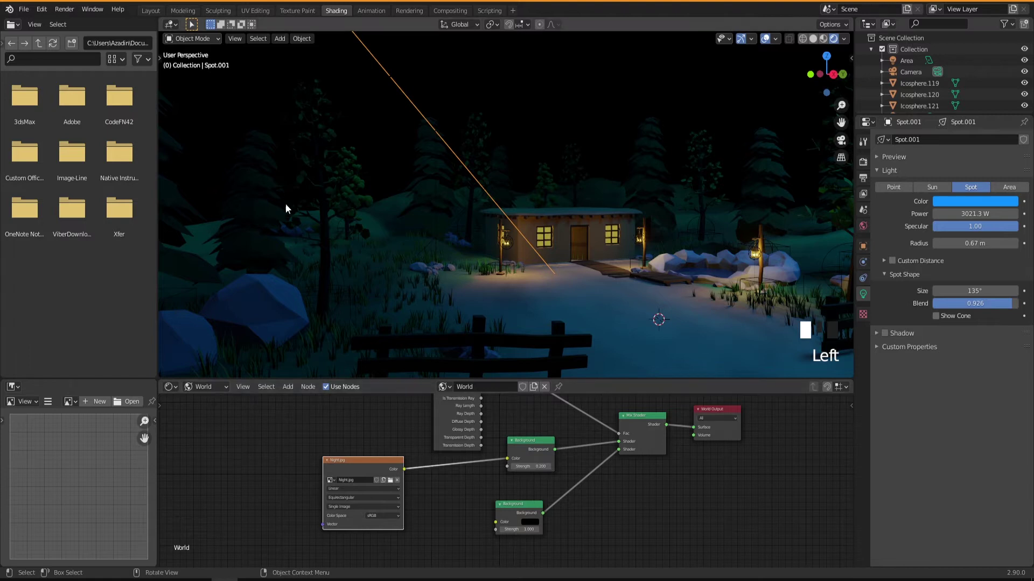
left_click(151, 10)
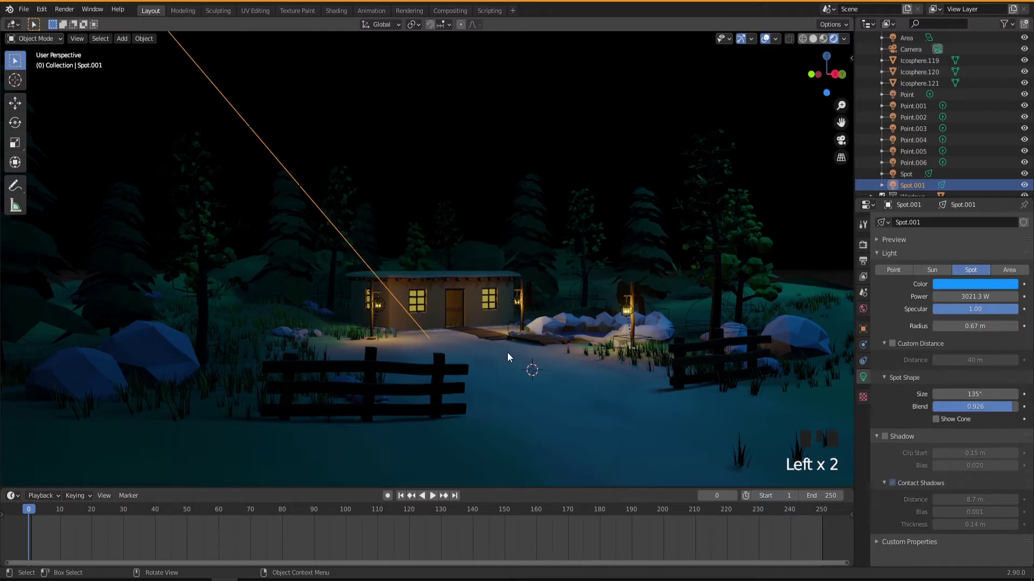
- Orbit and zoom around the cabin, then make the main Spot light active
mouse_move(451, 349)
middle_mouse_down()
mouse_move(461, 353)
mouse_move(452, 354)
middle_mouse_up()
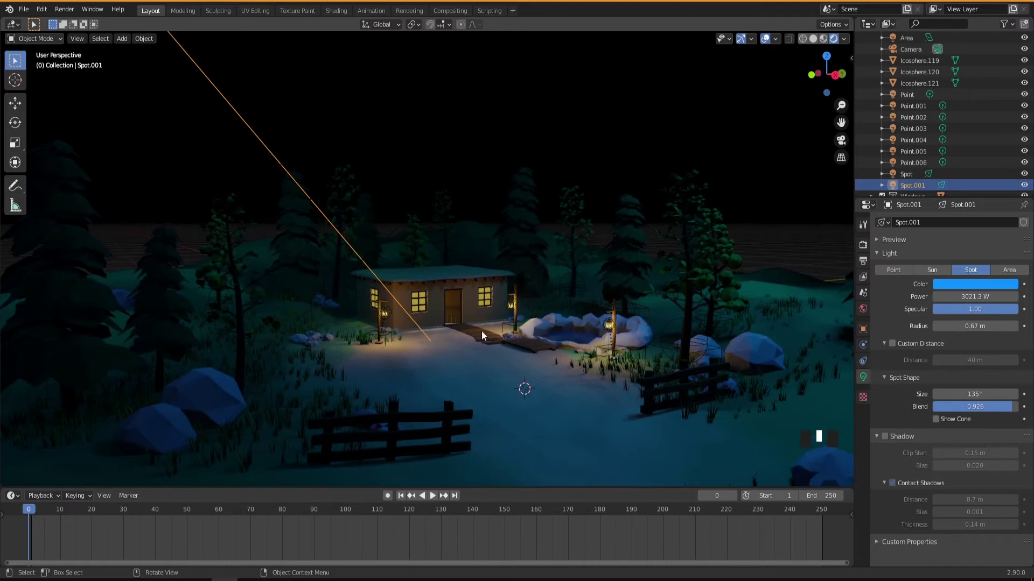
middle_click_drag(474, 315, 464, 309)
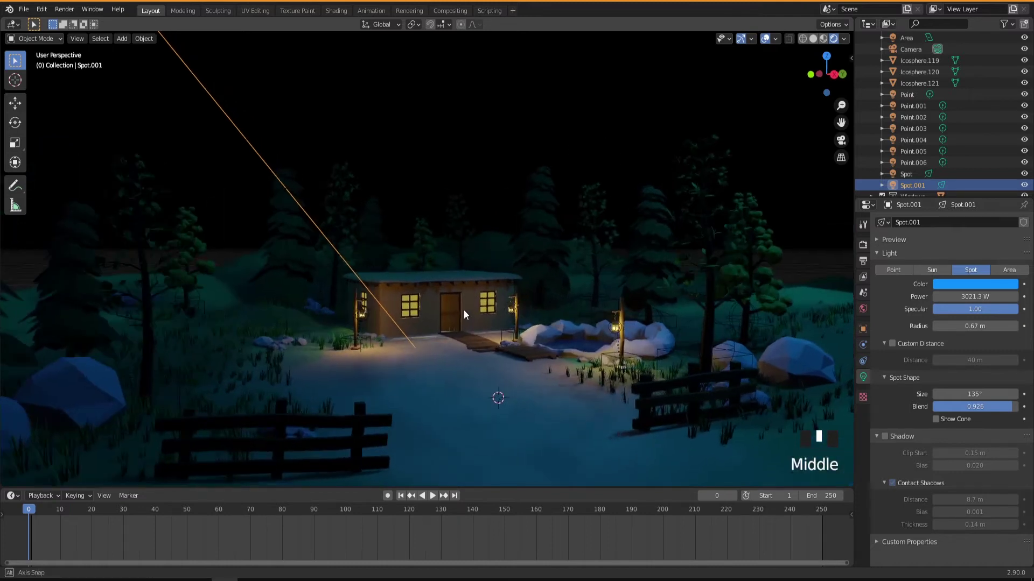
scroll(484, 335, "down", 1)
scroll(485, 334, "down", 2)
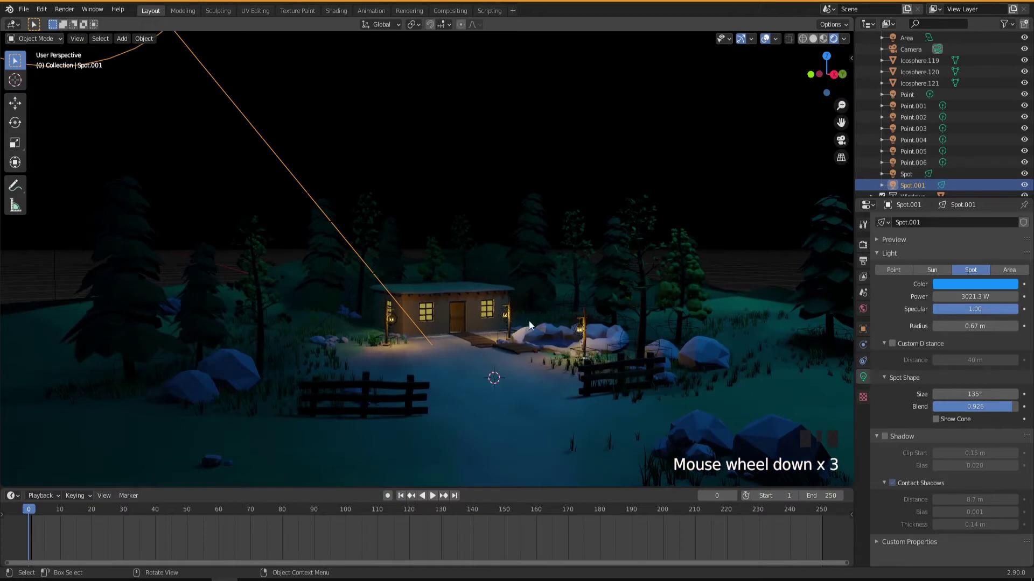
left_click(583, 144)
left_click(624, 148)
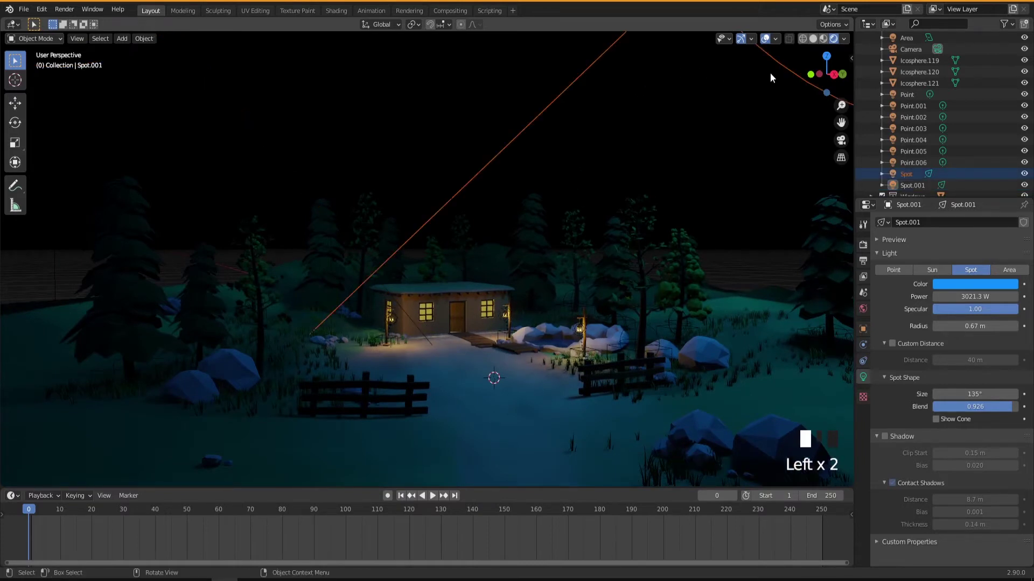
left_click(780, 64)
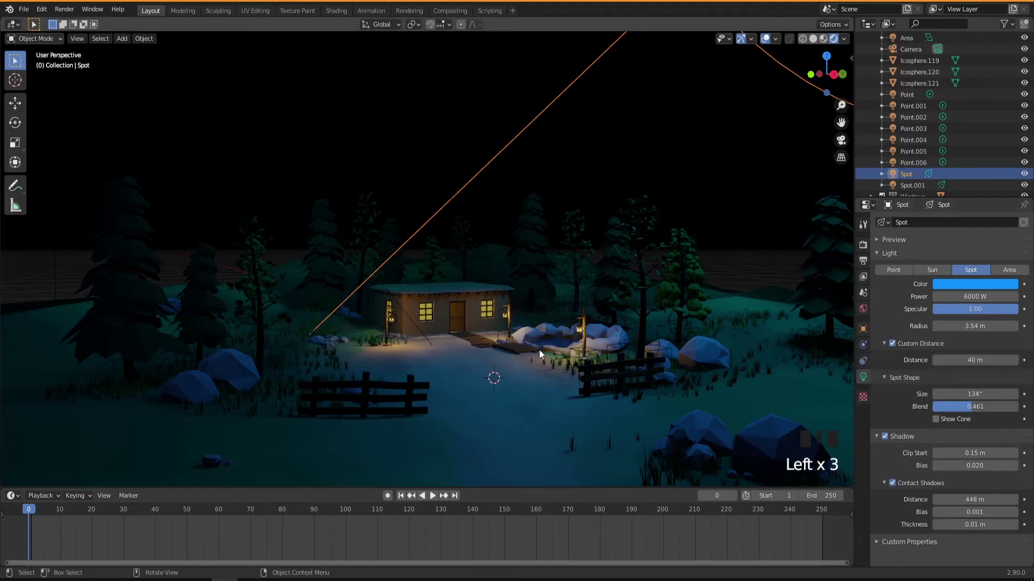
- Toggle the Spot light's Custom Distance off and on, leaving it enabled
scroll(480, 364, "up", 2)
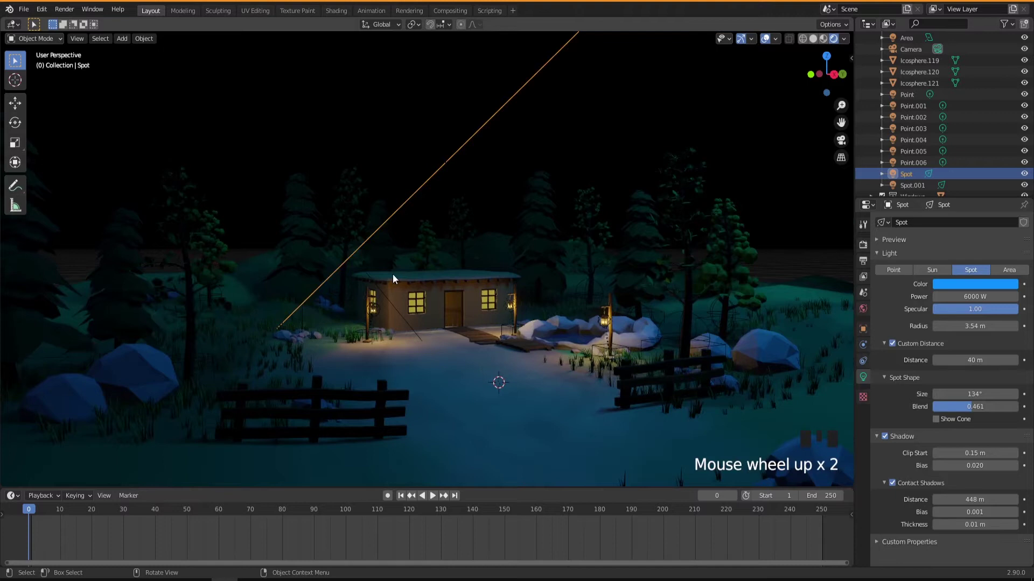
left_click(893, 343)
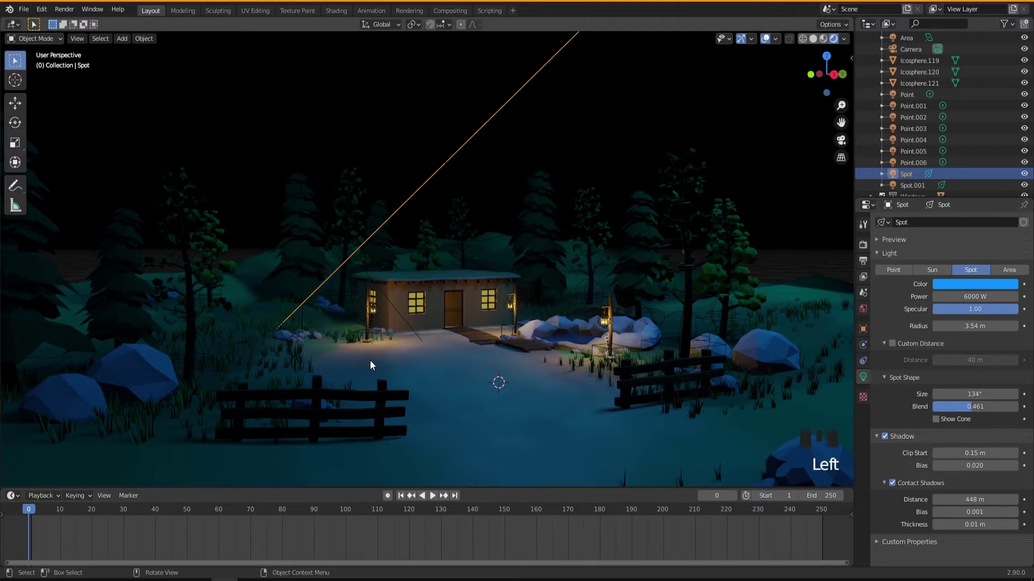
left_click(893, 344)
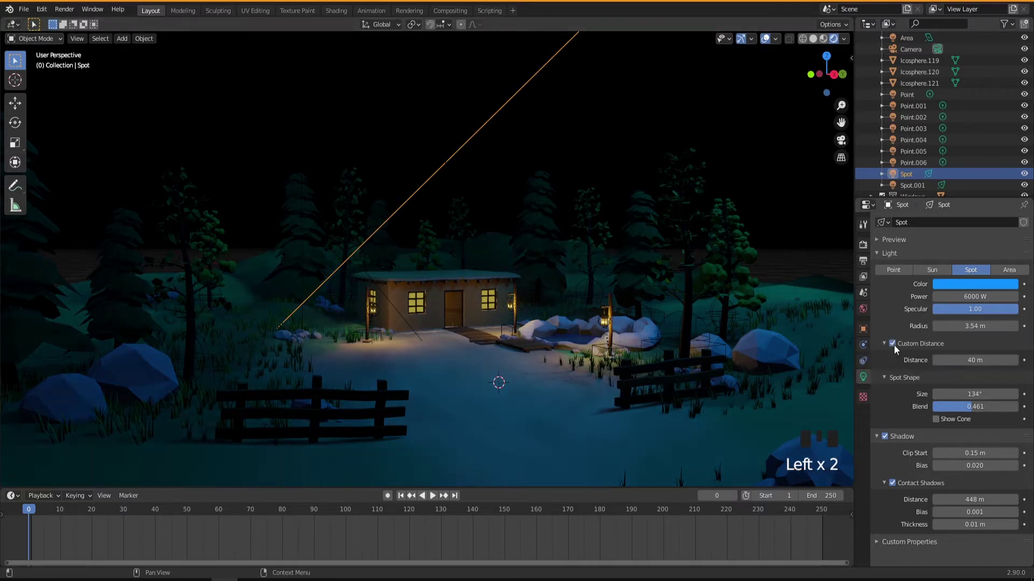
left_click(892, 344)
left_click(893, 344)
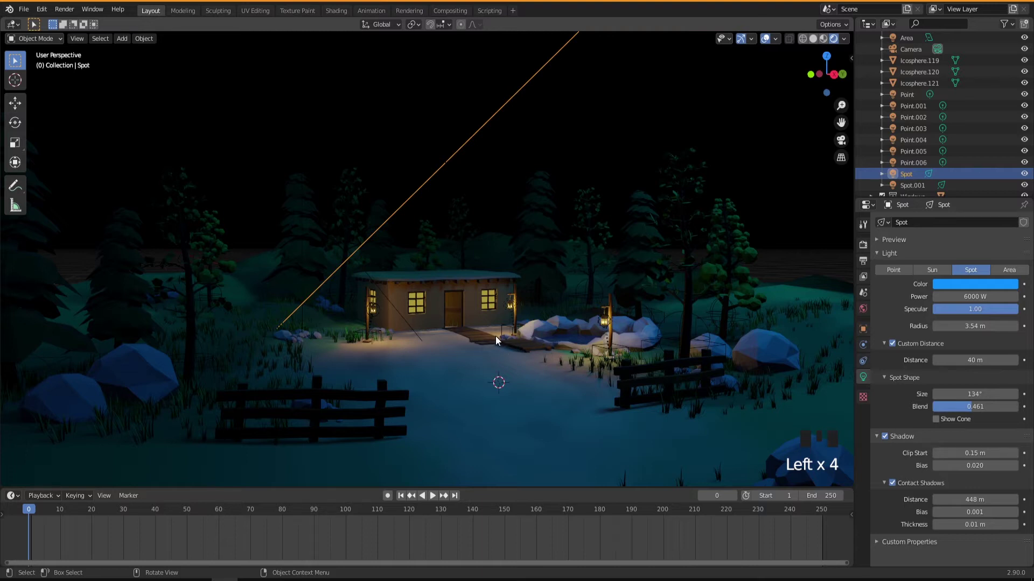
middle_click_drag(505, 350, 505, 348)
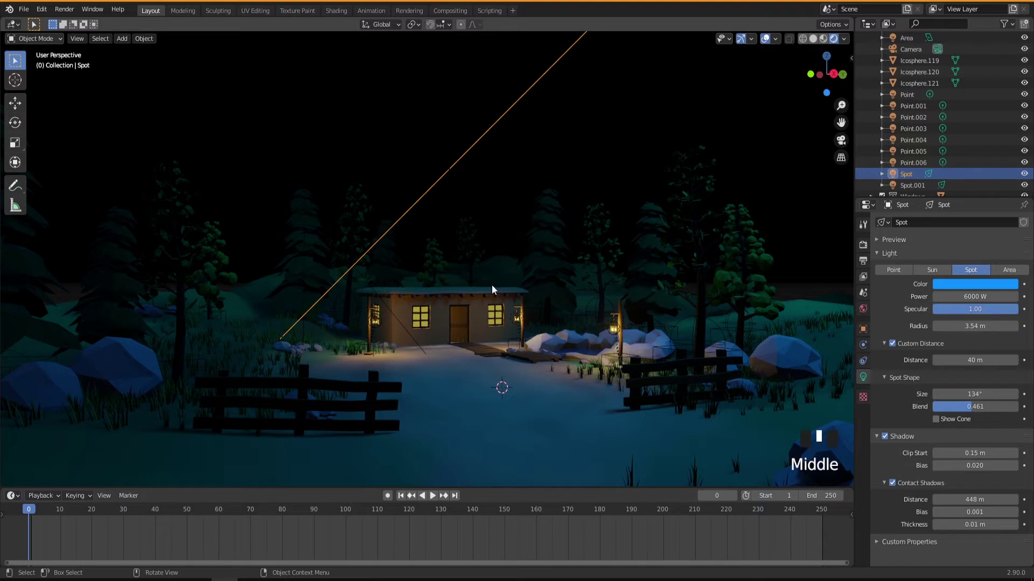
- Lower the main Spot light's power to 1000 W, then select Spot.001
left_click_drag(975, 296, 969, 297)
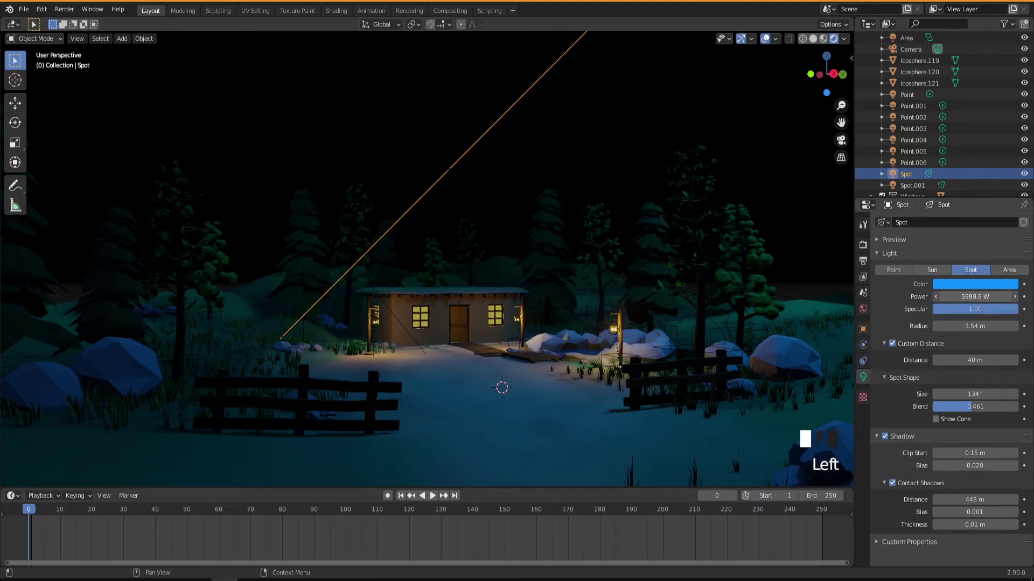
left_click_drag(969, 296, 964, 297)
left_click(970, 296)
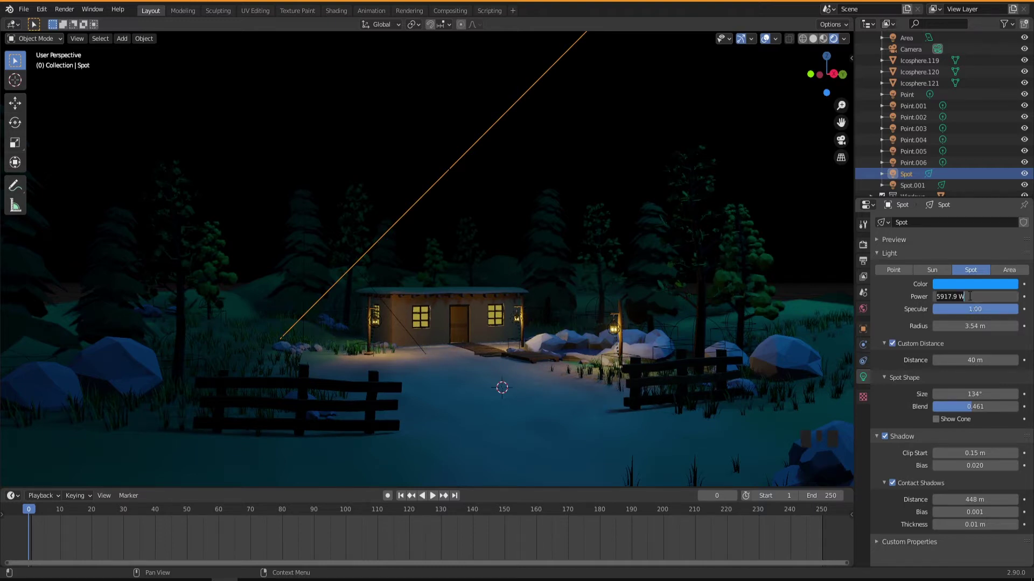
type("000")
key("Return")
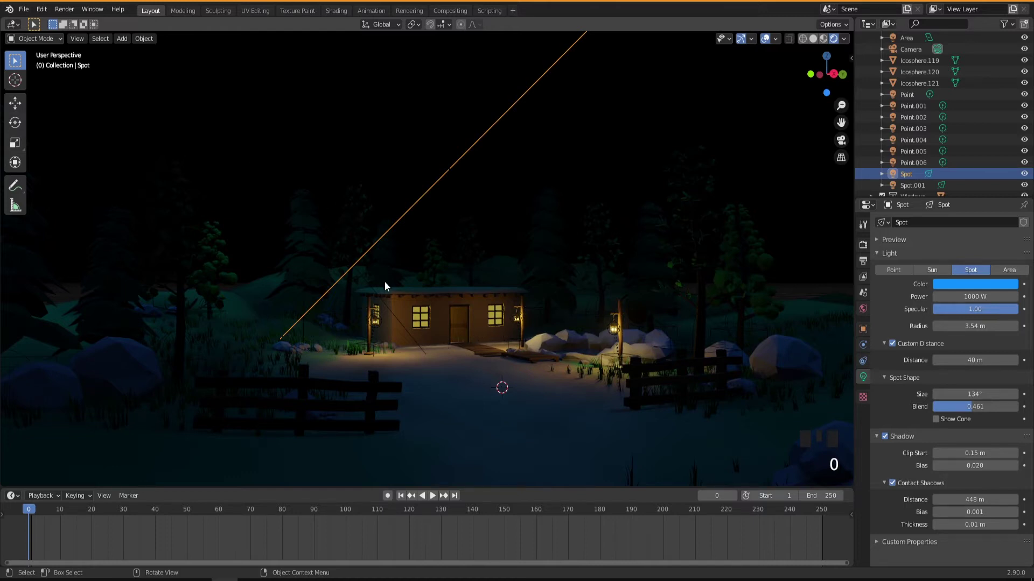
left_click(382, 303)
- Pan toward the cabin and enter a trial power of 1500 W for Spot.001
scroll(257, 234, "down", 3)
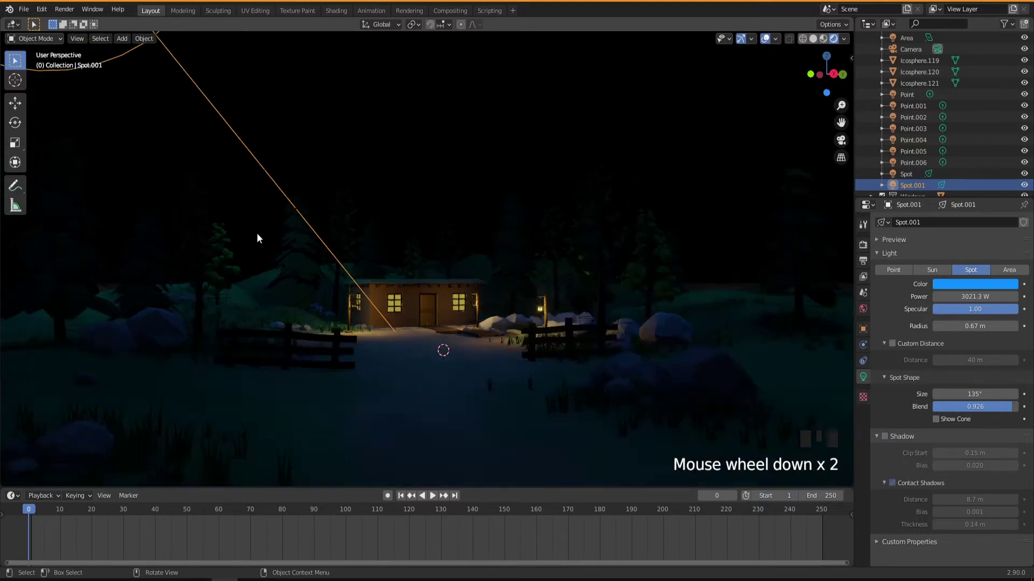
scroll(256, 250, "down", 3)
scroll(348, 277, "up", 5)
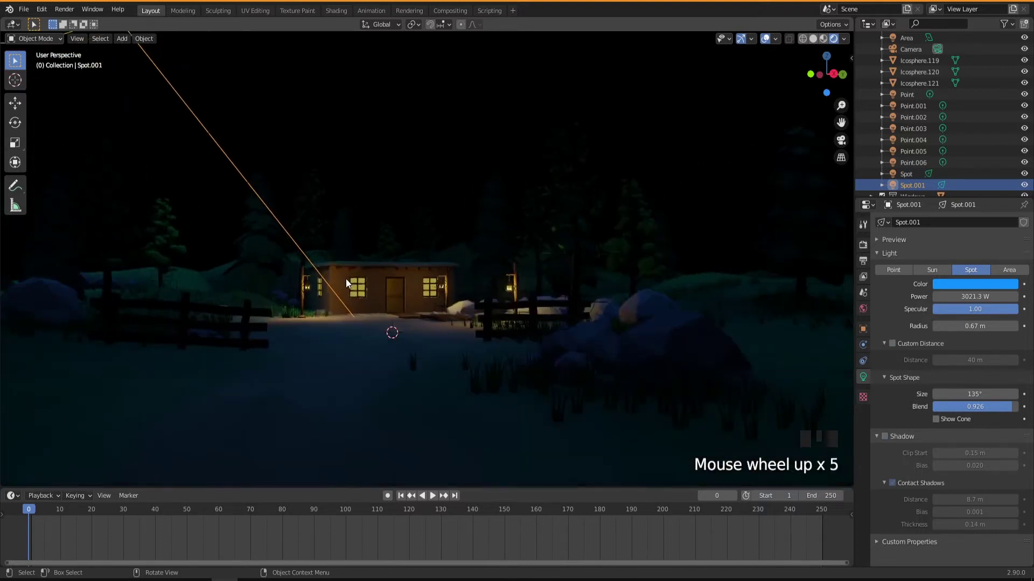
middle_click_drag(334, 246, 437, 348, "shift")
left_click(969, 296)
type("1")
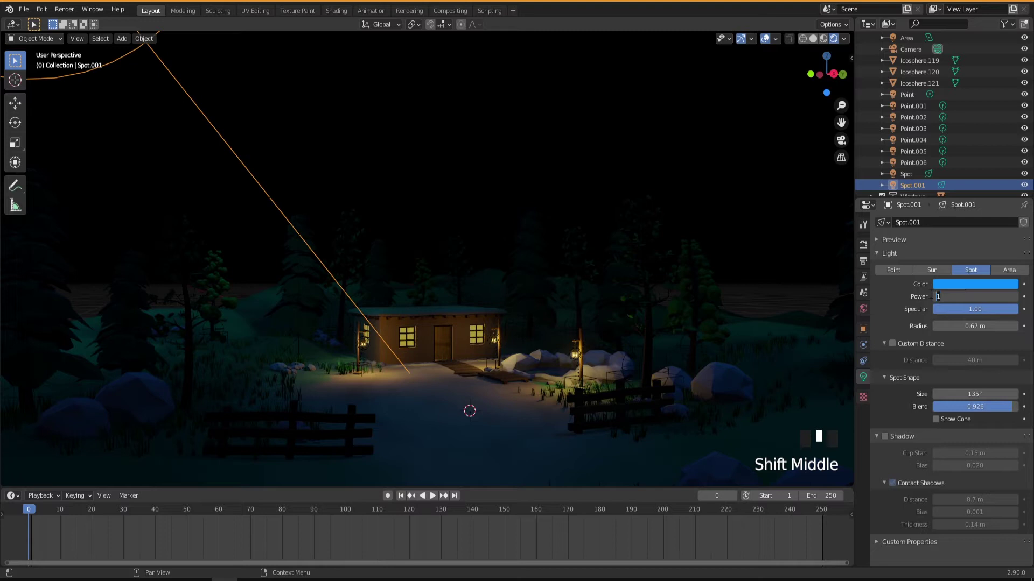
type("5")
type("000")
key("BackSpace")
key("Return")
- Set Spot.001's power to 3000 W
mouse_move(453, 362)
middle_mouse_down()
mouse_move(453, 353)
mouse_move(445, 361)
middle_mouse_up()
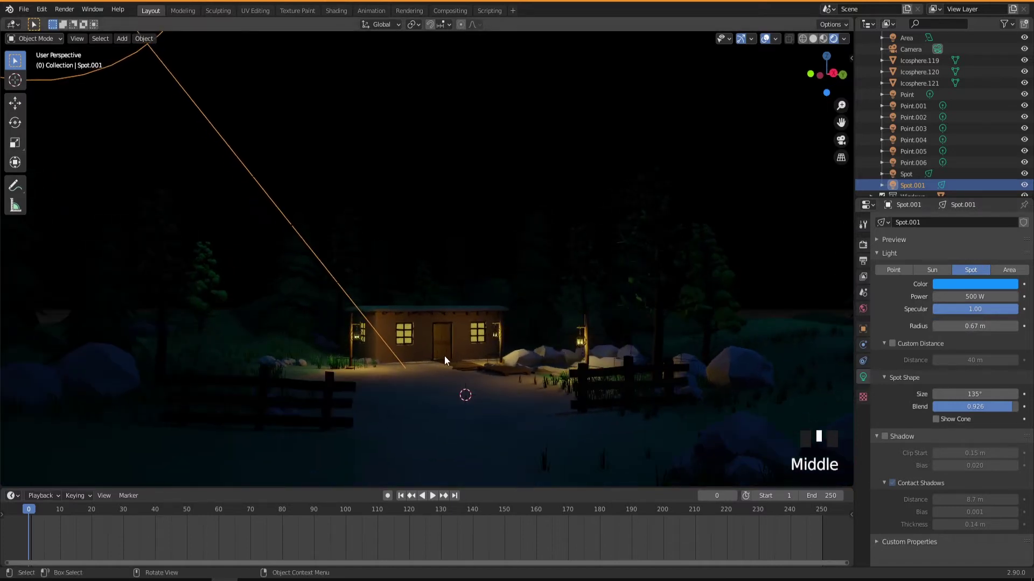
scroll(445, 360, "up", 2)
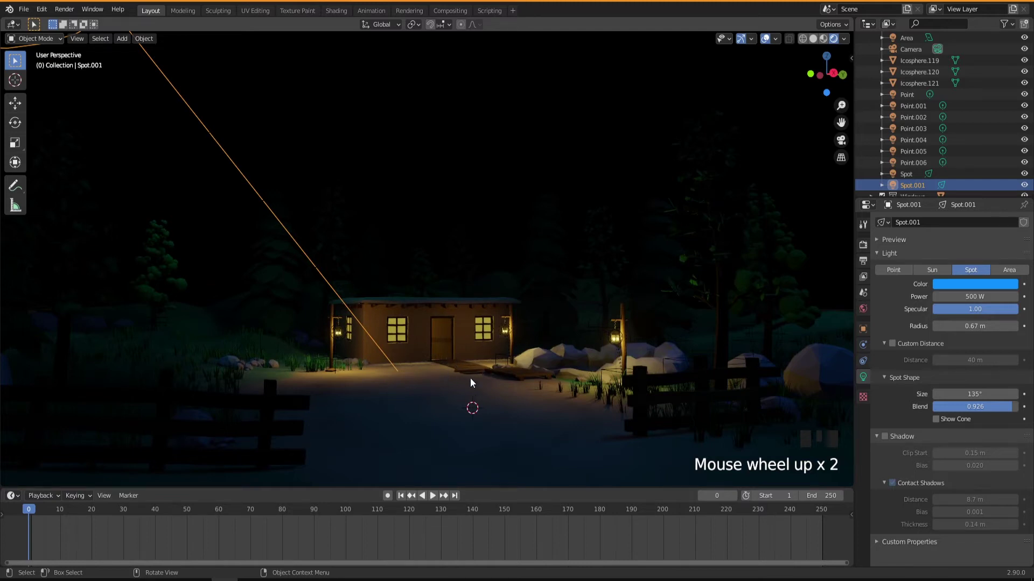
left_click(964, 297)
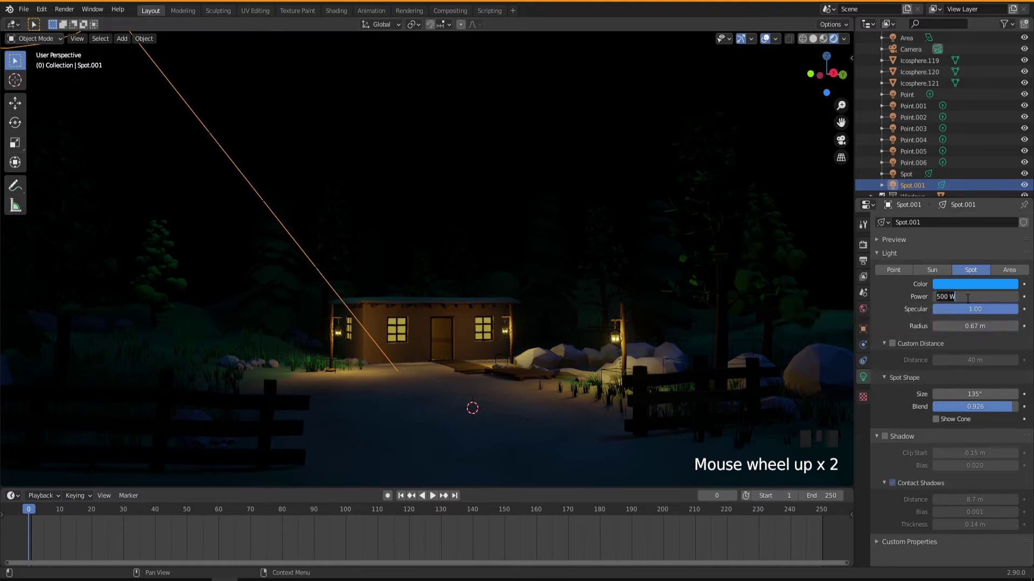
type("3")
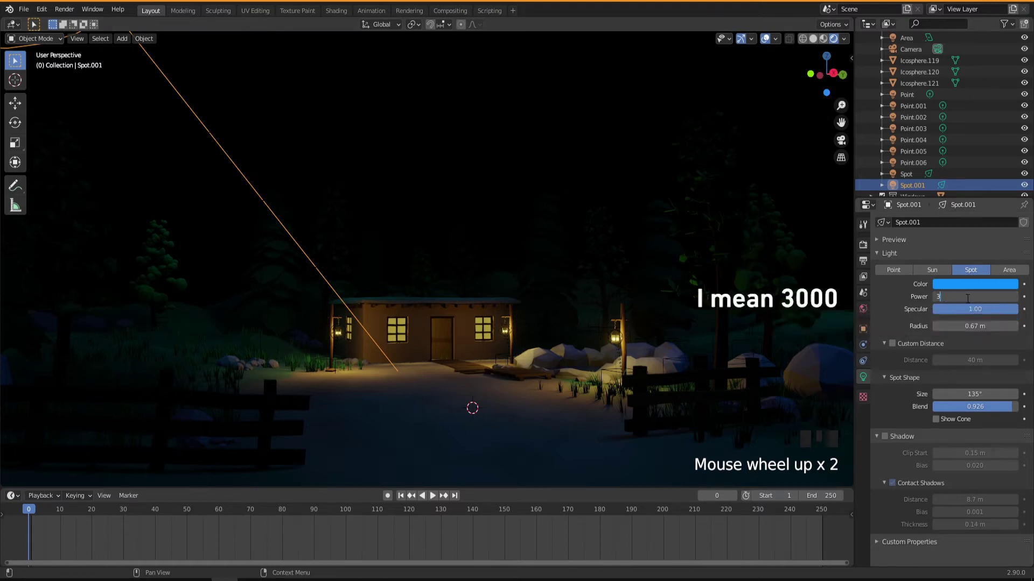
type("000")
key("Return")
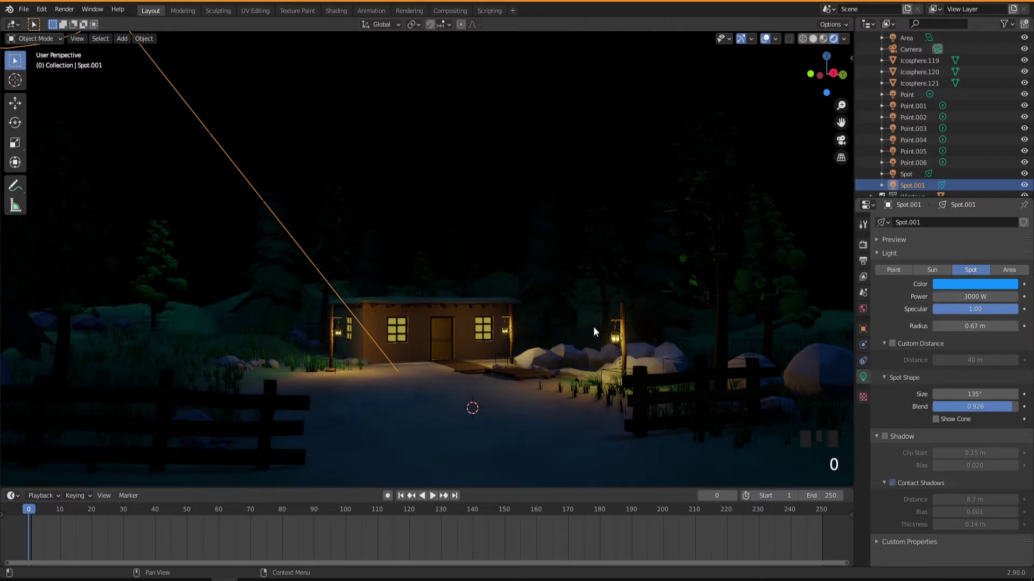
scroll(425, 345, "down", 3)
scroll(438, 353, "down", 3)
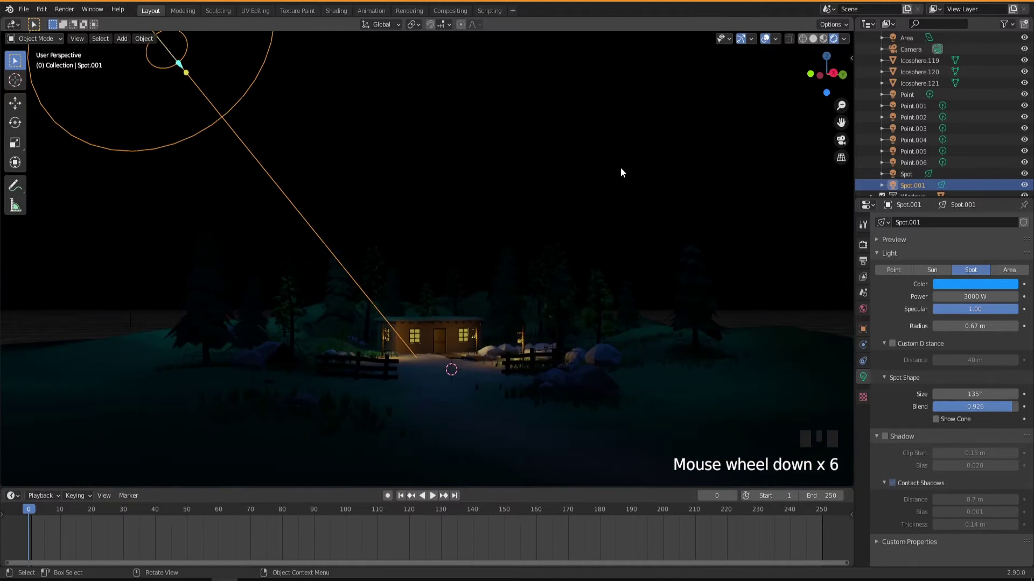
- Select the main Spot light and raise its power back to 6000 W
left_click(703, 174)
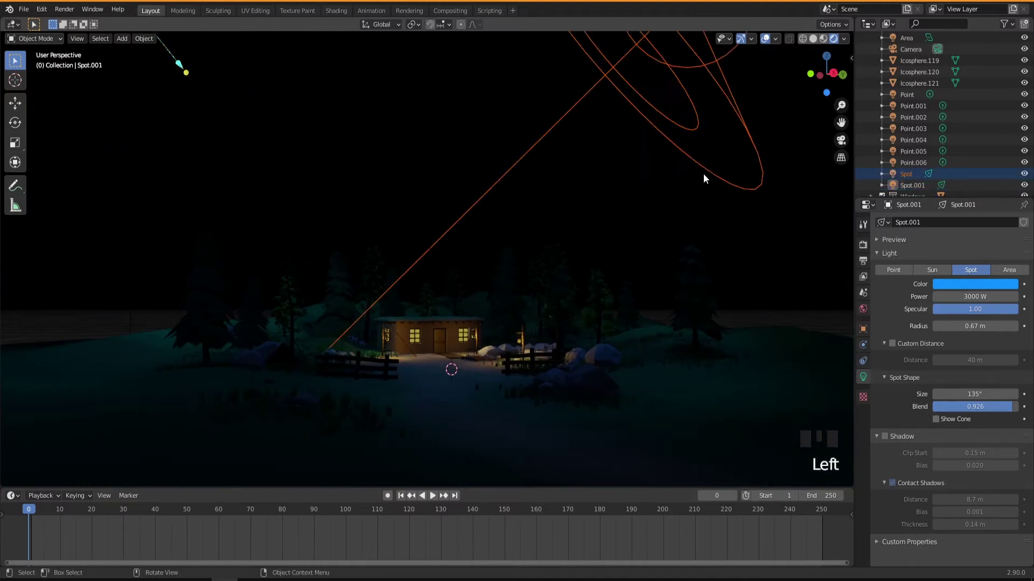
left_click(683, 93)
scroll(451, 305, "up", 4)
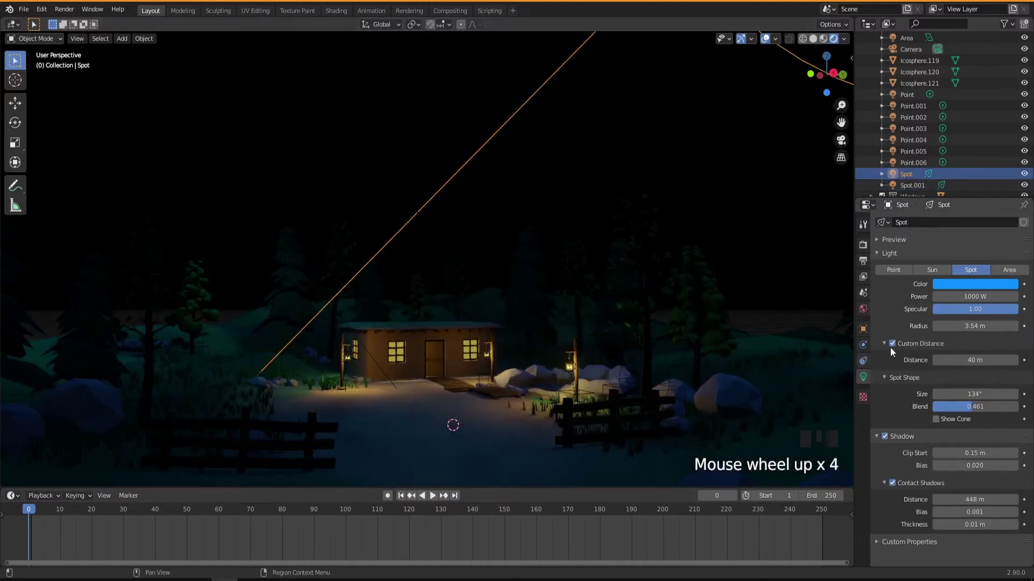
left_click(959, 296)
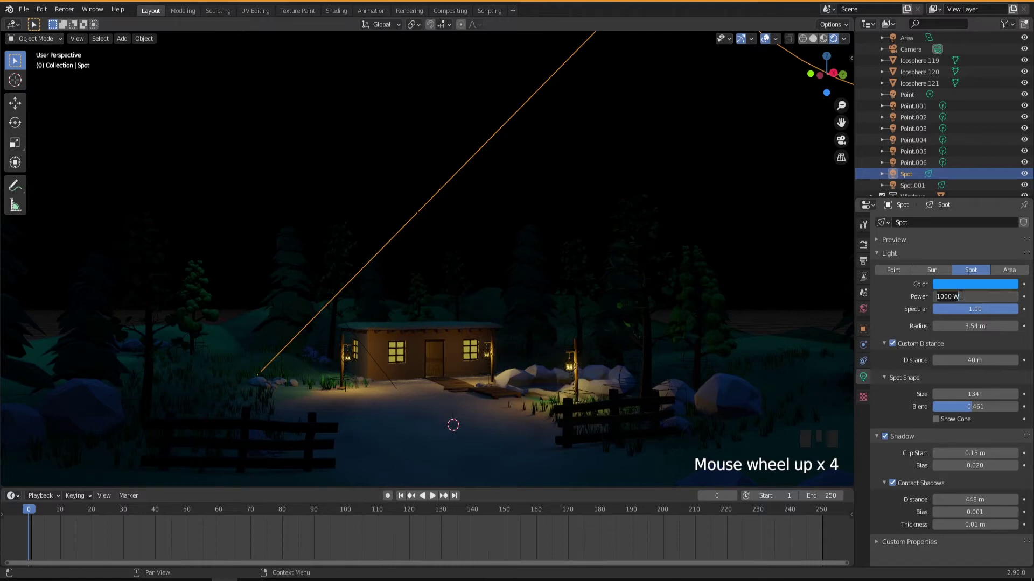
type("6000")
key("Return")
middle_click_drag(554, 381, 594, 317)
middle_click_drag(526, 350, 521, 301, "shift")
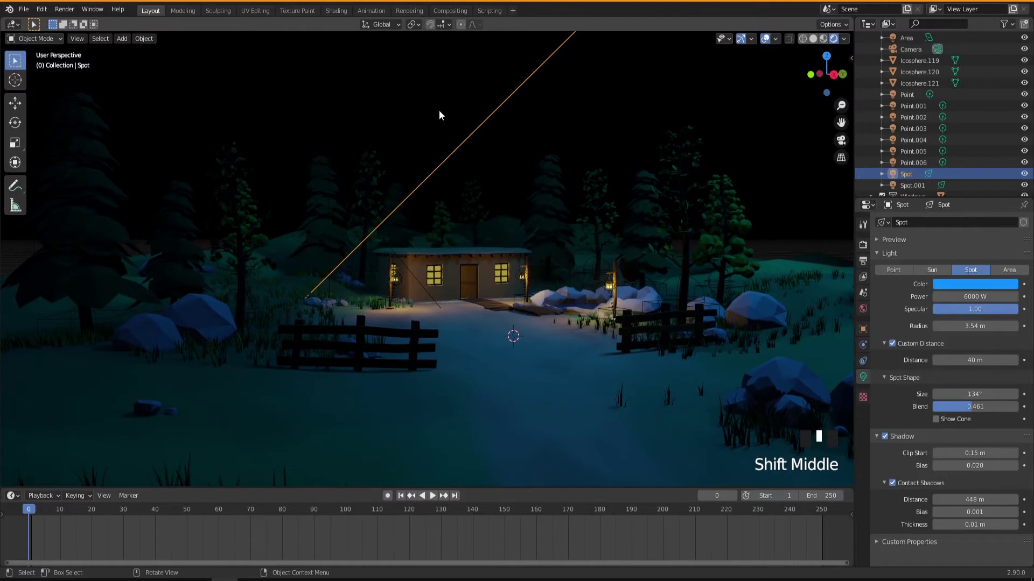
left_click(419, 105)
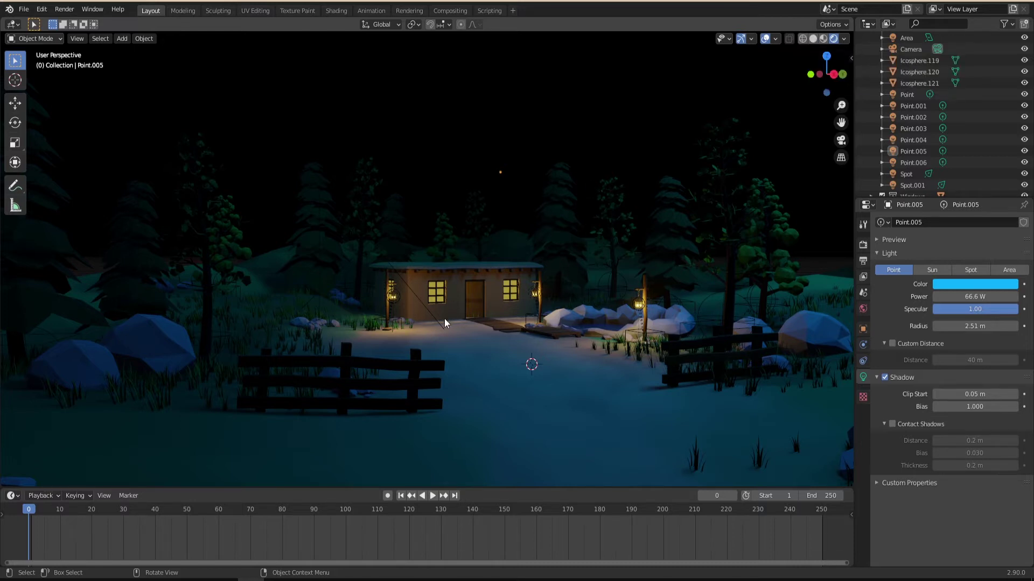
- Switch the viewport to Solid shading and orbit to view the grey geometry
left_click(813, 39)
mouse_move(496, 338)
middle_mouse_down()
mouse_move(477, 341)
mouse_move(517, 347)
mouse_move(484, 360)
middle_mouse_up()
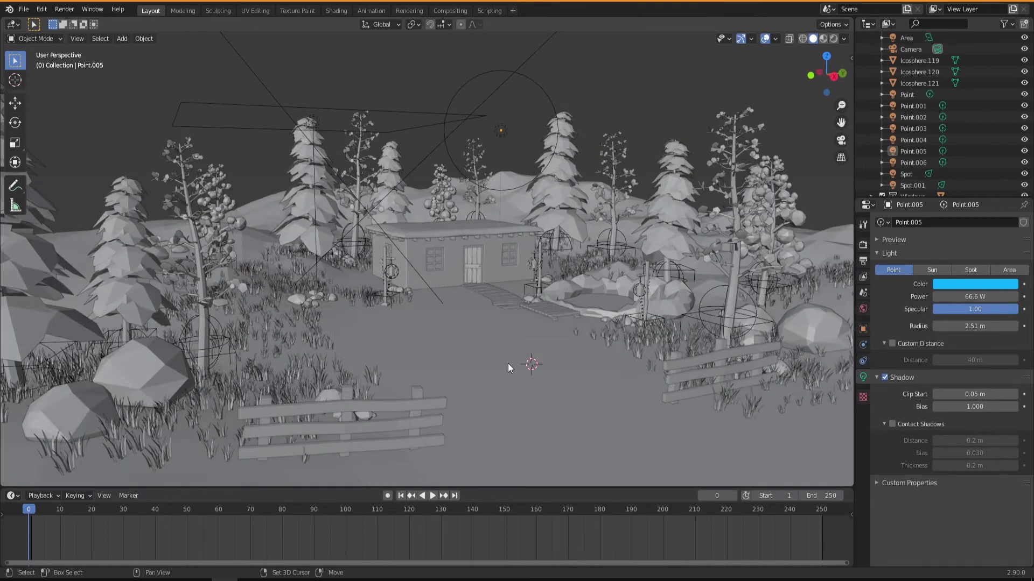
scroll(503, 317, "down", 3)
- Delete the existing camera standing in front of the cabin scene
scroll(503, 325, "down", 2)
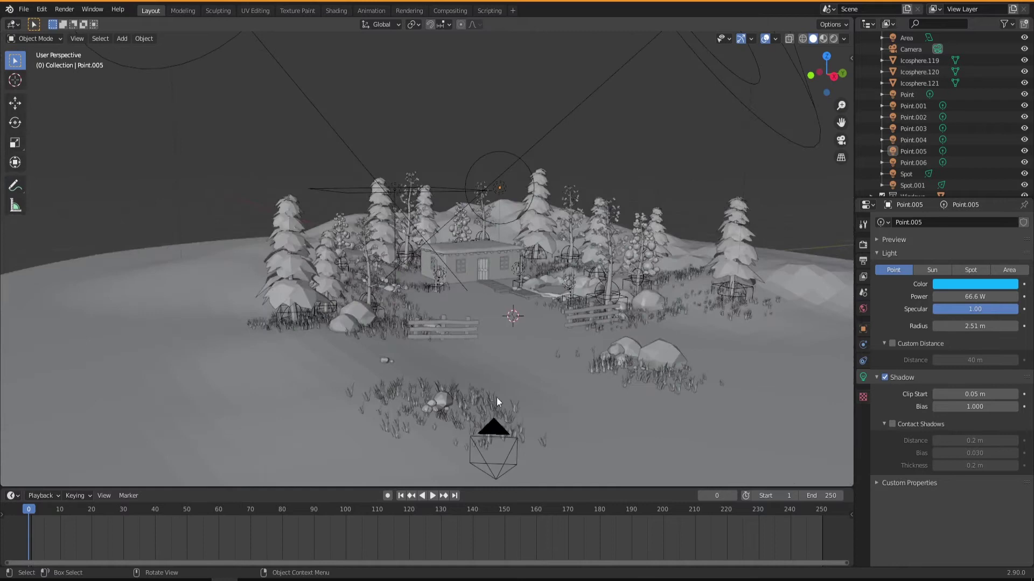
left_click(491, 429)
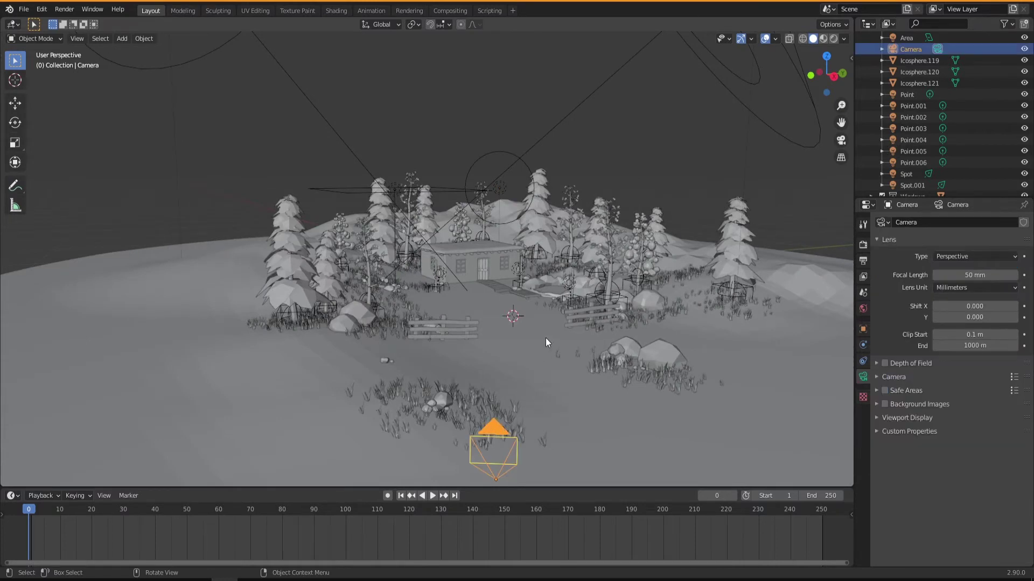
middle_click_drag(550, 337, 559, 347)
middle_click_drag(505, 281, 515, 328)
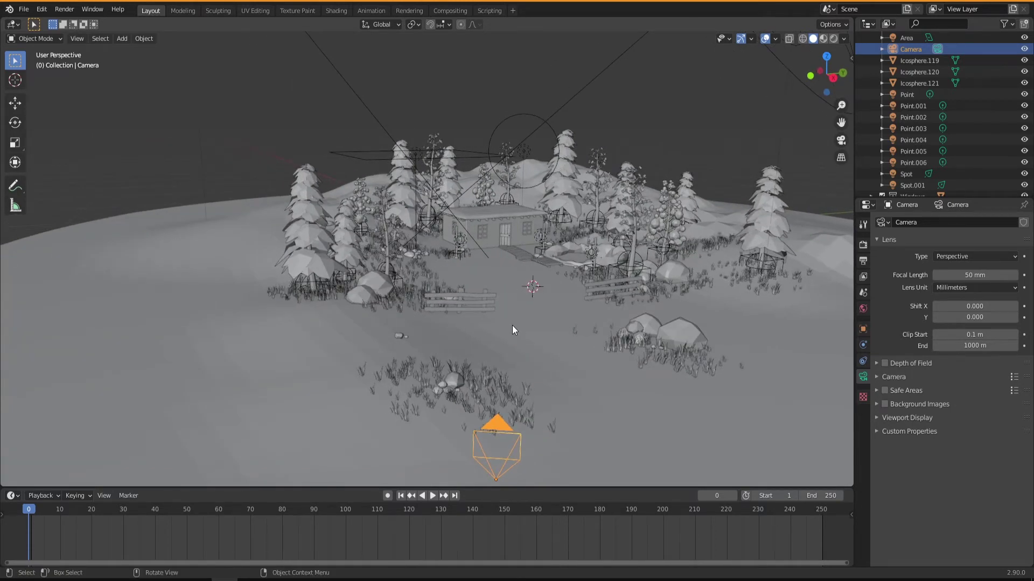
key("Delete")
middle_click_drag(531, 332, 485, 318)
- Make the timeline taller, clear the selection and bring up the Add object menu
left_click_drag(482, 489, 490, 408)
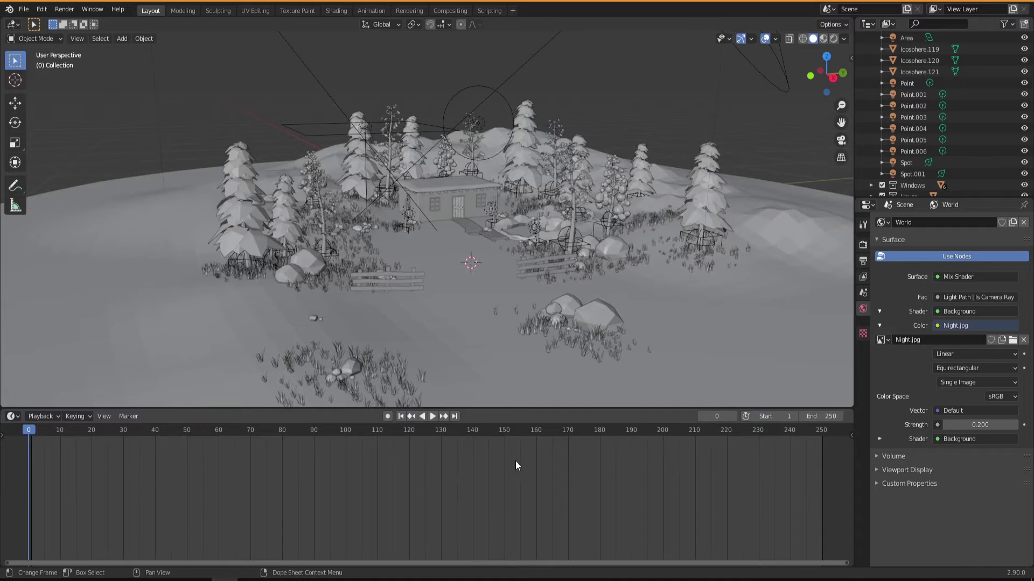
left_click(473, 266)
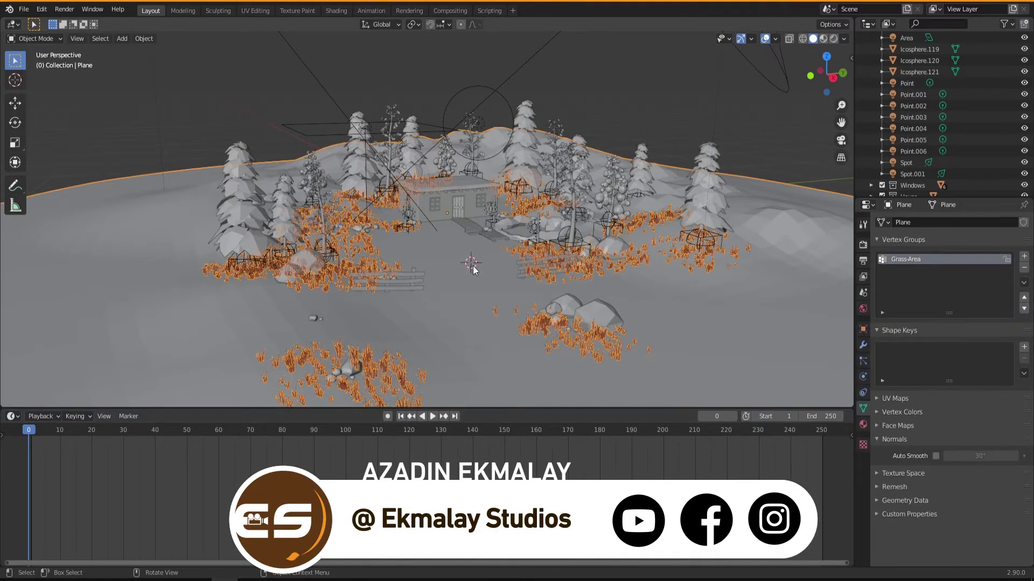
key("shift")
left_click(653, 101)
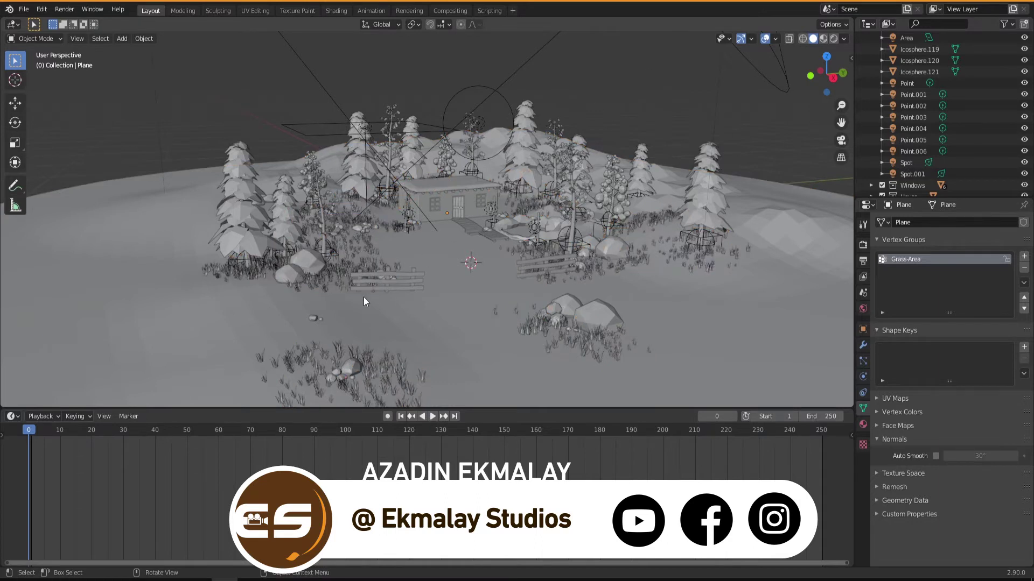
key("shift+a")
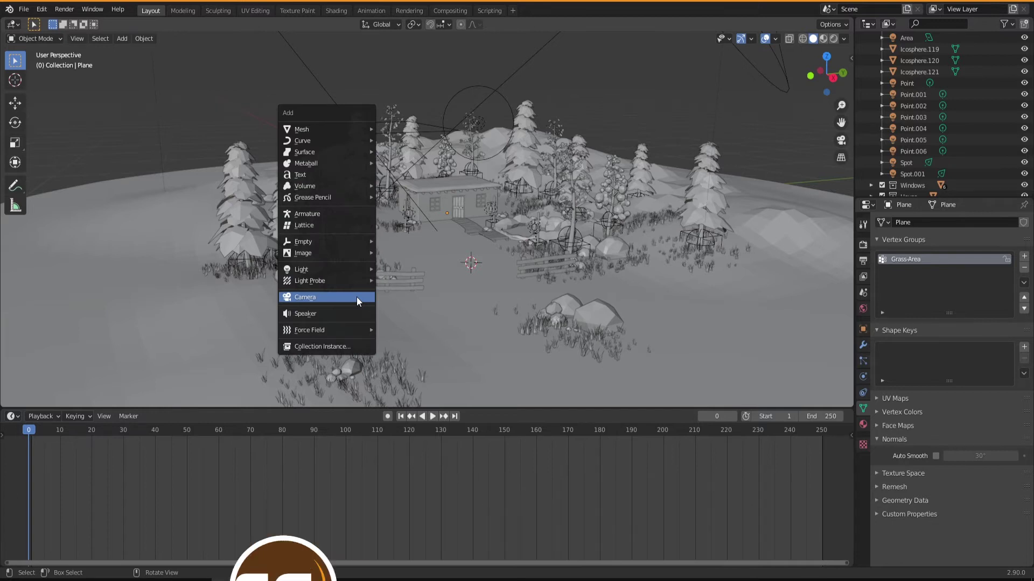
- Add a new camera and raise it about 1.26 m along Z
left_click(341, 296)
mouse_move(472, 273)
middle_mouse_down()
mouse_move(503, 282)
mouse_move(476, 277)
middle_mouse_up()
scroll(473, 264, "up", 4)
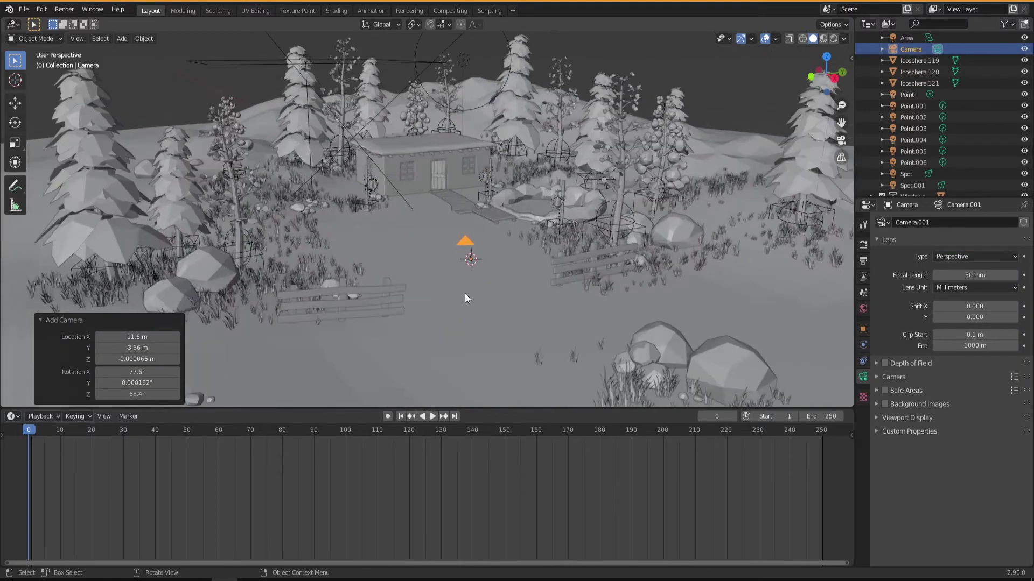
middle_click_drag(483, 331, 479, 320)
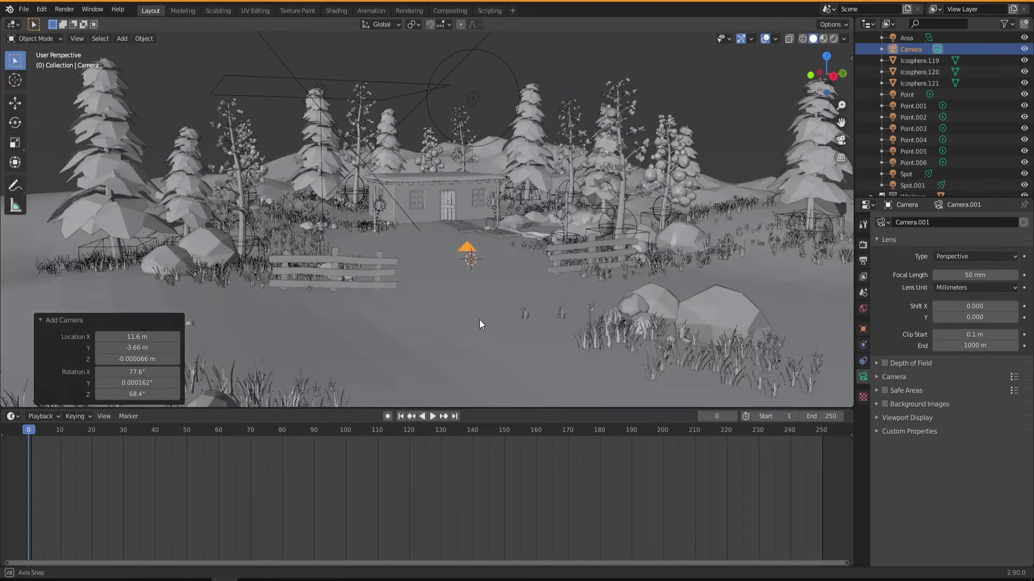
key("g")
key("z")
left_click(483, 313)
- Enlarge the viewport, then shift the camera along global Y and 2.5442 m along X
mouse_move(485, 309)
middle_mouse_down()
mouse_move(503, 317)
mouse_move(497, 330)
mouse_move(487, 321)
middle_mouse_up()
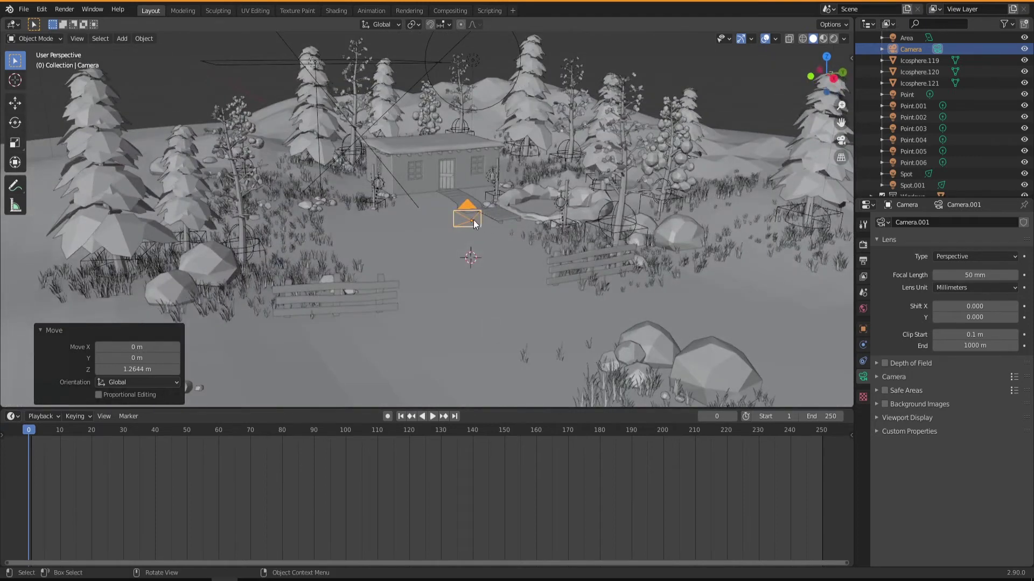
left_click_drag(471, 408, 474, 430)
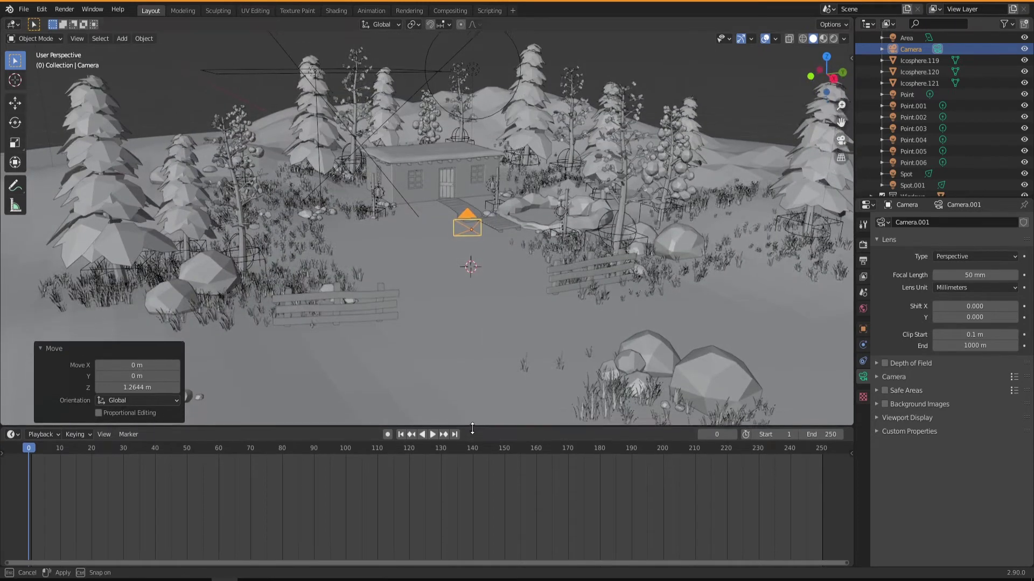
middle_click_drag(474, 324, 479, 333)
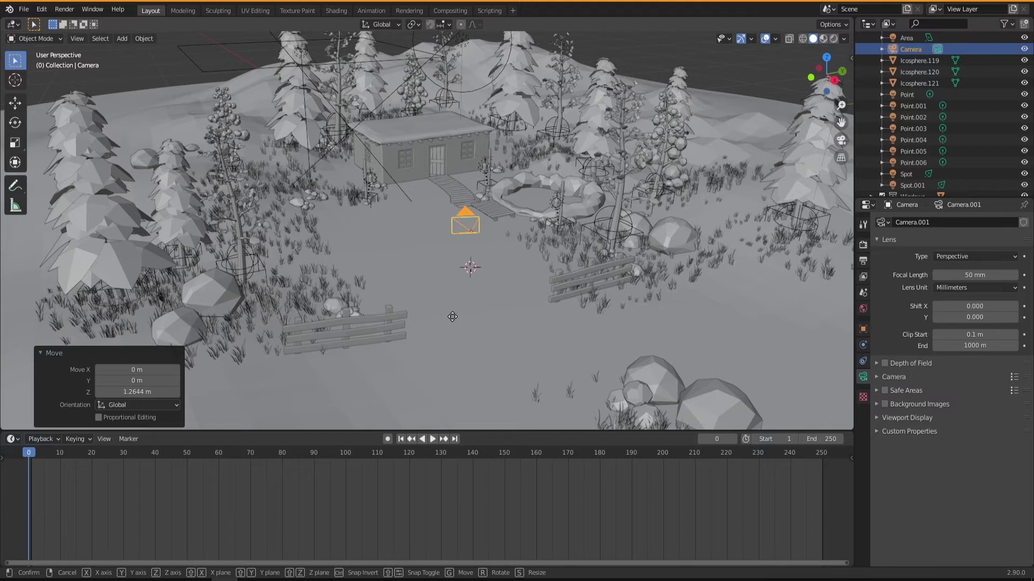
key("g")
key("y")
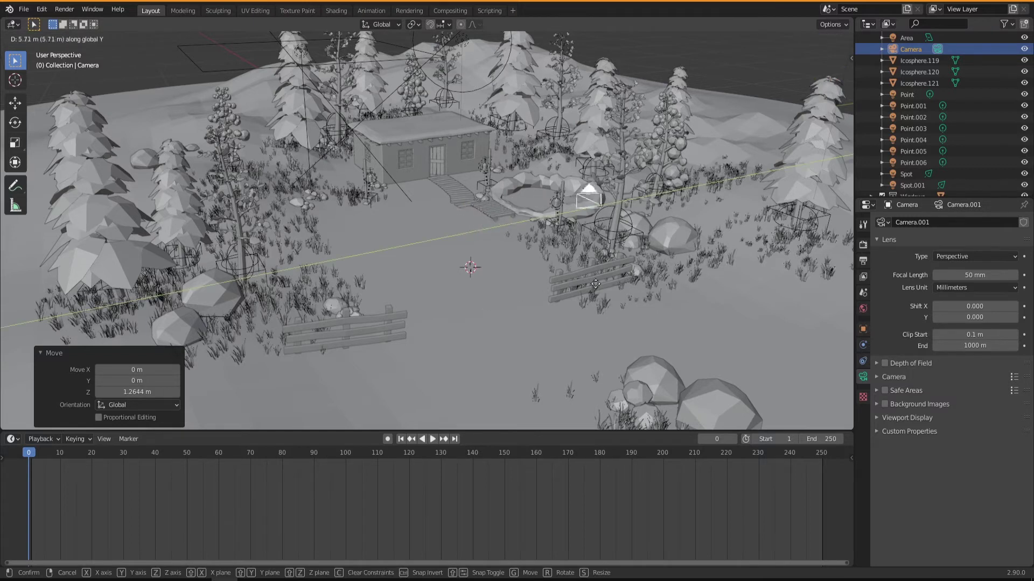
left_click(430, 320)
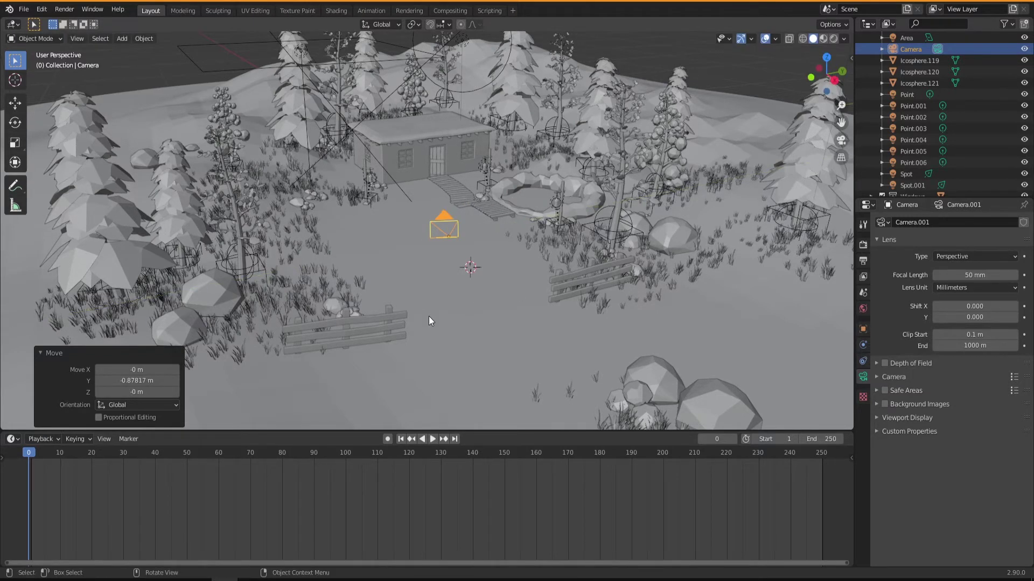
key("g")
key("x")
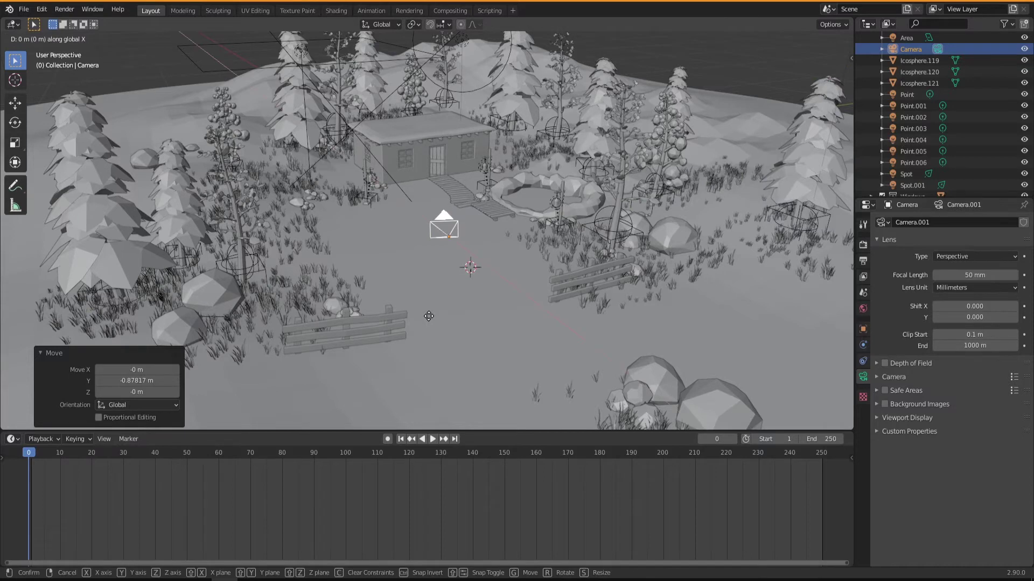
left_click(459, 328)
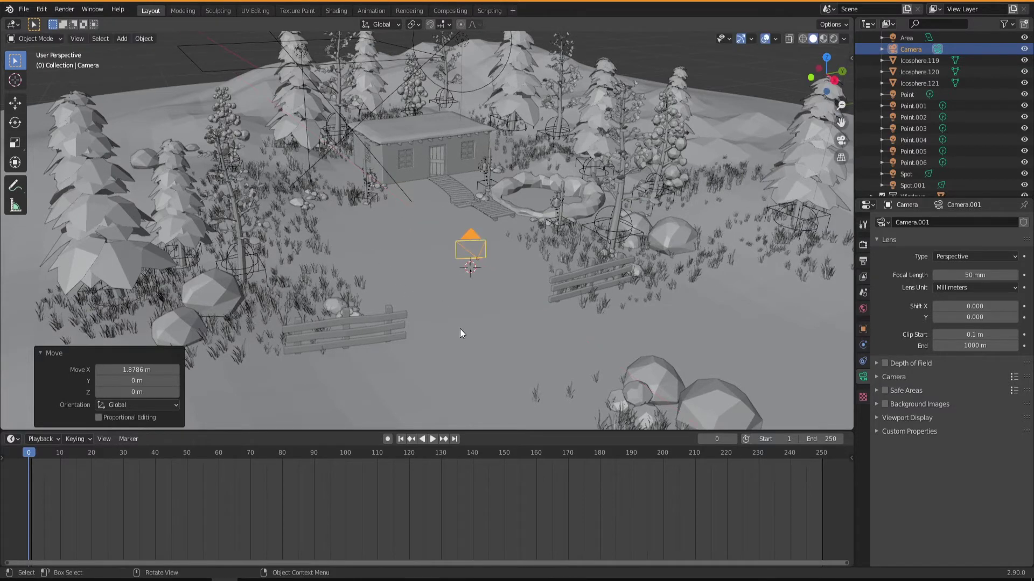
- Switch to the Move tool, nudge the camera along Y, and split into two viewports
key("g")
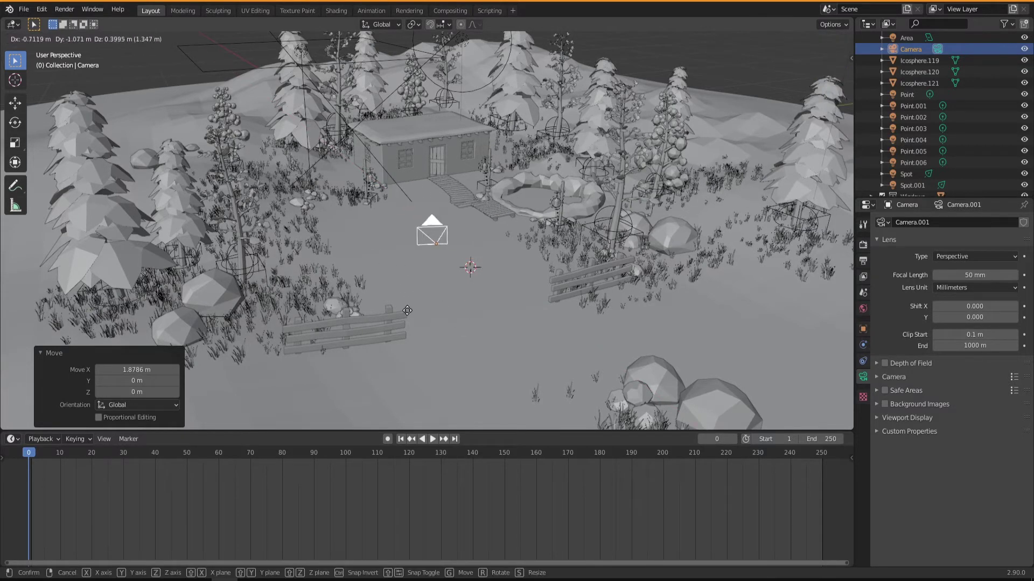
key("Escape")
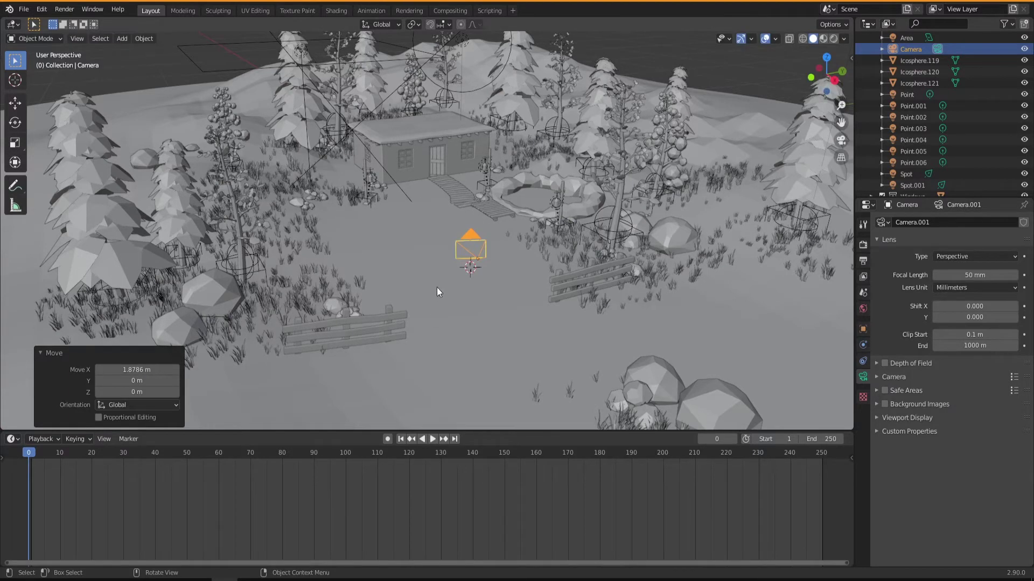
left_click(19, 101)
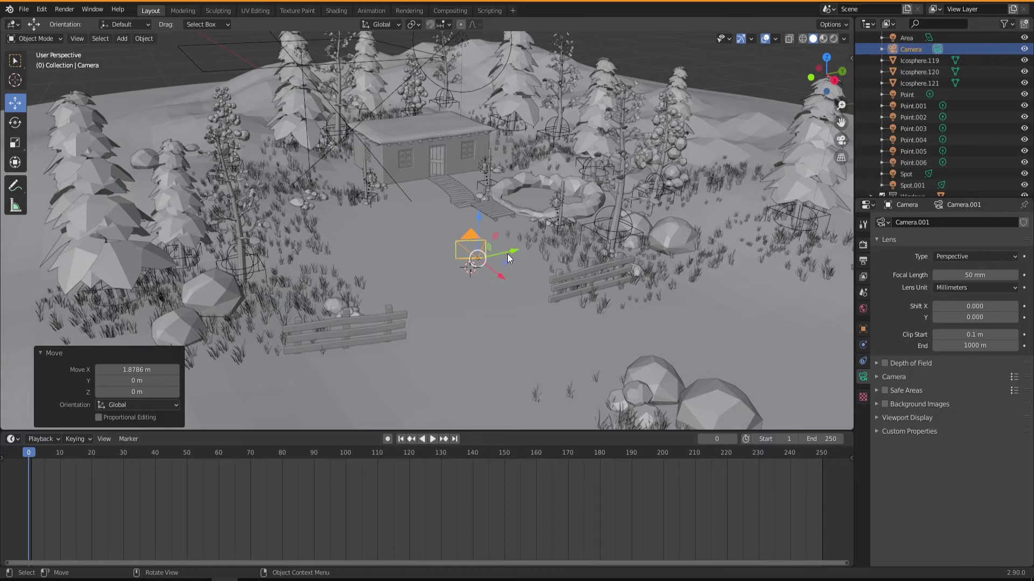
left_click_drag(507, 254, 520, 317)
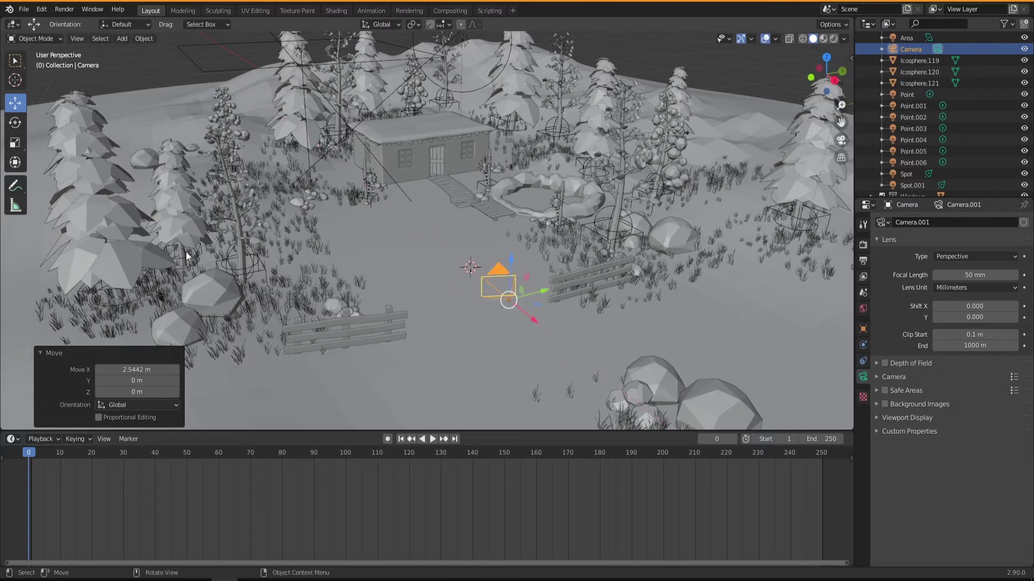
left_click_drag(4, 20, 316, 96)
left_click(249, 124)
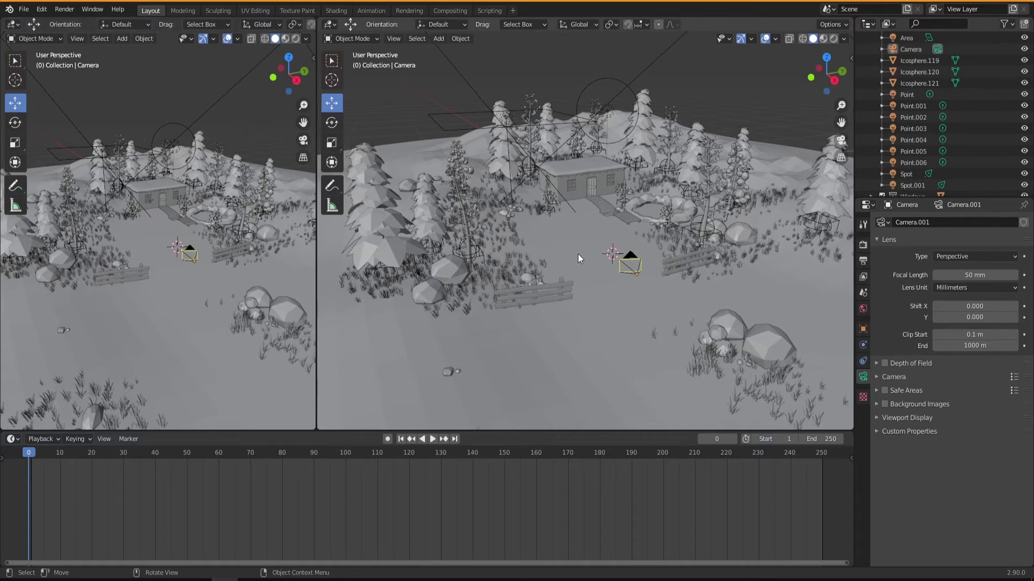
- View through the camera in the left viewport, raise it 2.1986 m and move it 4.3264 m along X
left_click(632, 257)
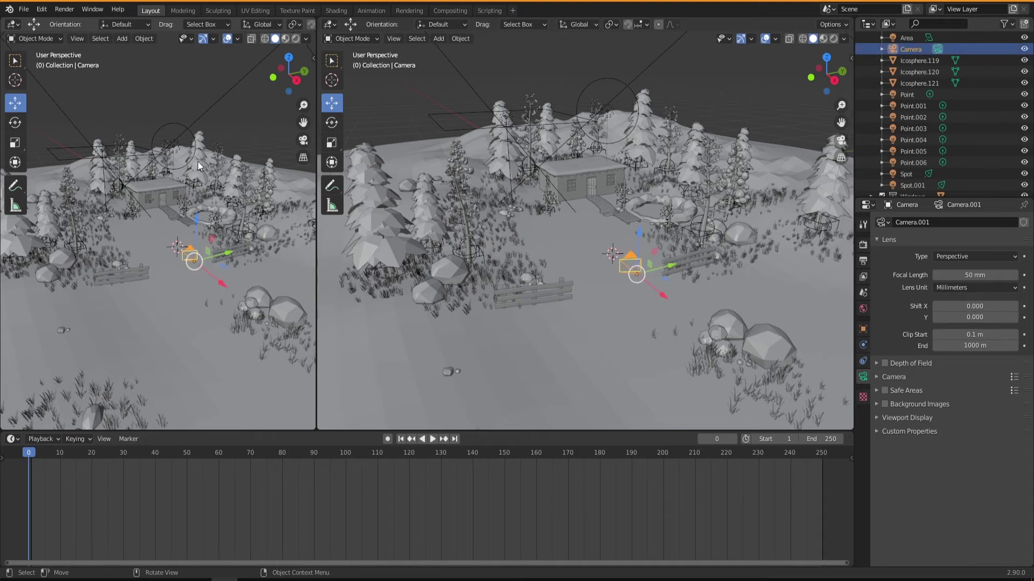
key("KP_0")
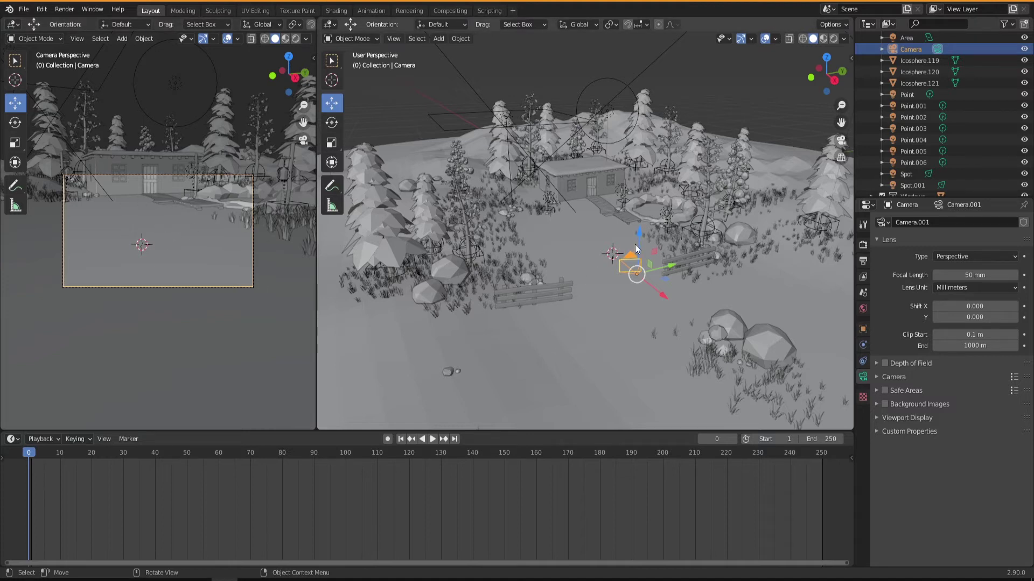
left_click_drag(638, 248, 656, 195)
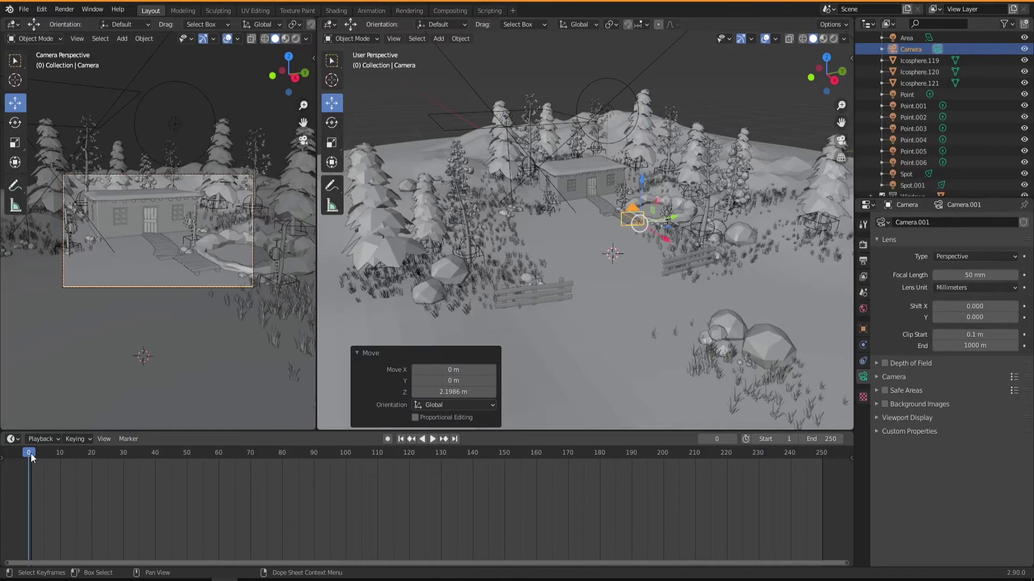
mouse_move(31, 453)
left_mouse_down()
mouse_move(70, 452)
mouse_move(30, 454)
left_mouse_up()
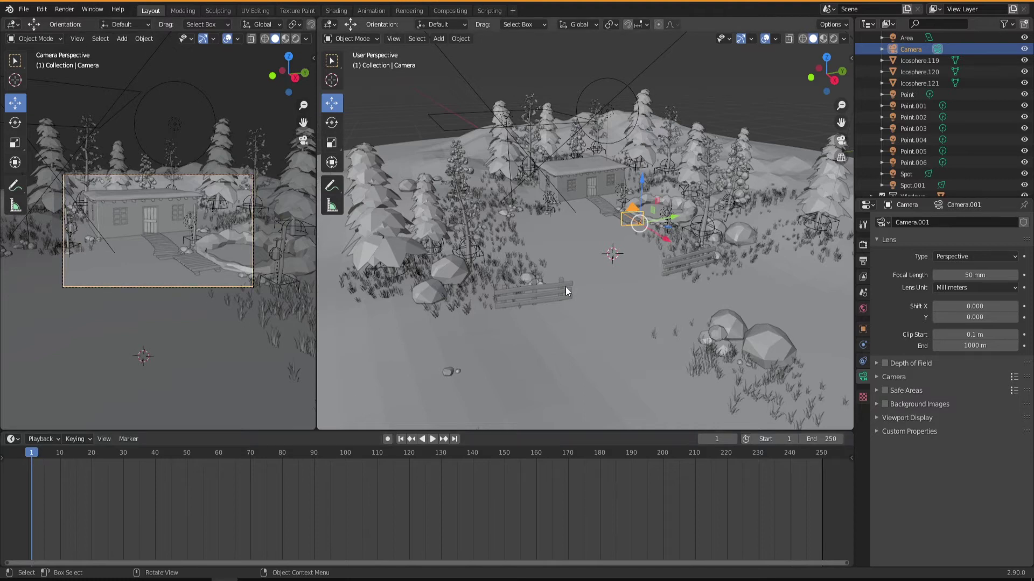
left_click_drag(658, 237, 716, 325)
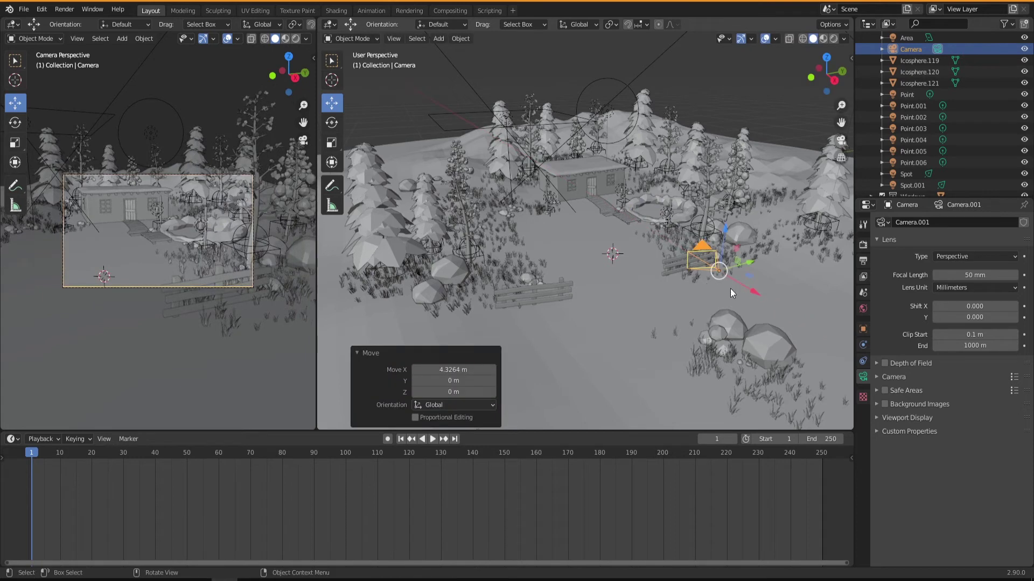
- In the Object Transform panel, zero the camera's Y rotation and lower it toward the ground
left_click(863, 330)
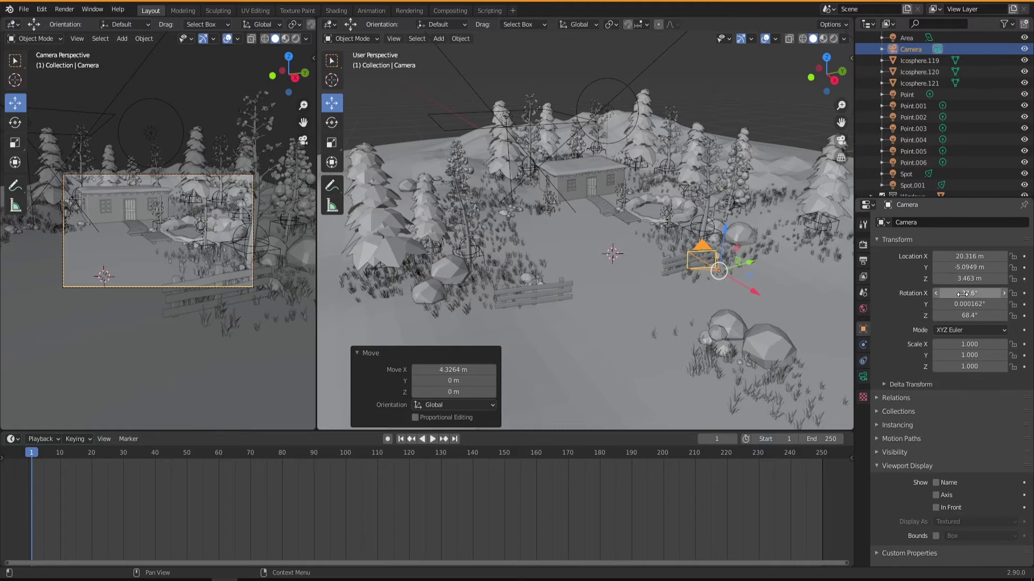
left_click_drag(975, 257, 968, 307)
key("Escape")
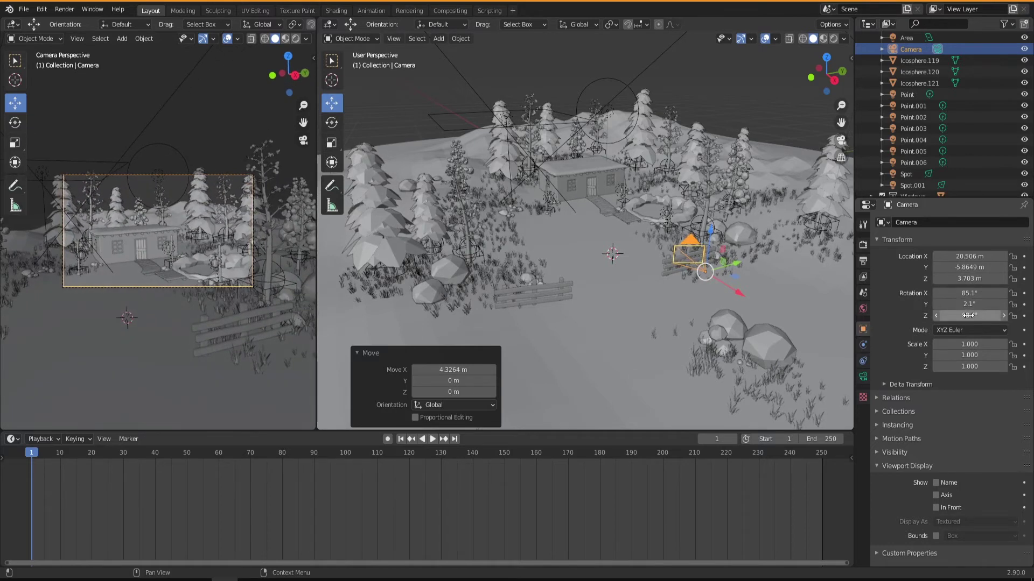
key("ctrl")
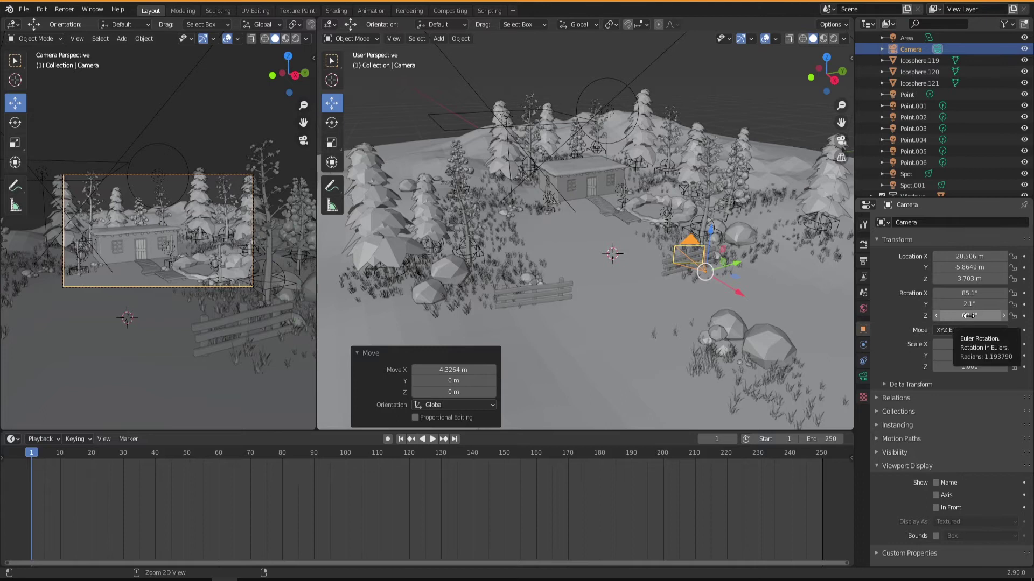
mouse_move(969, 315)
left_mouse_down()
mouse_move(969, 305)
mouse_move(959, 313)
mouse_move(979, 315)
left_mouse_up()
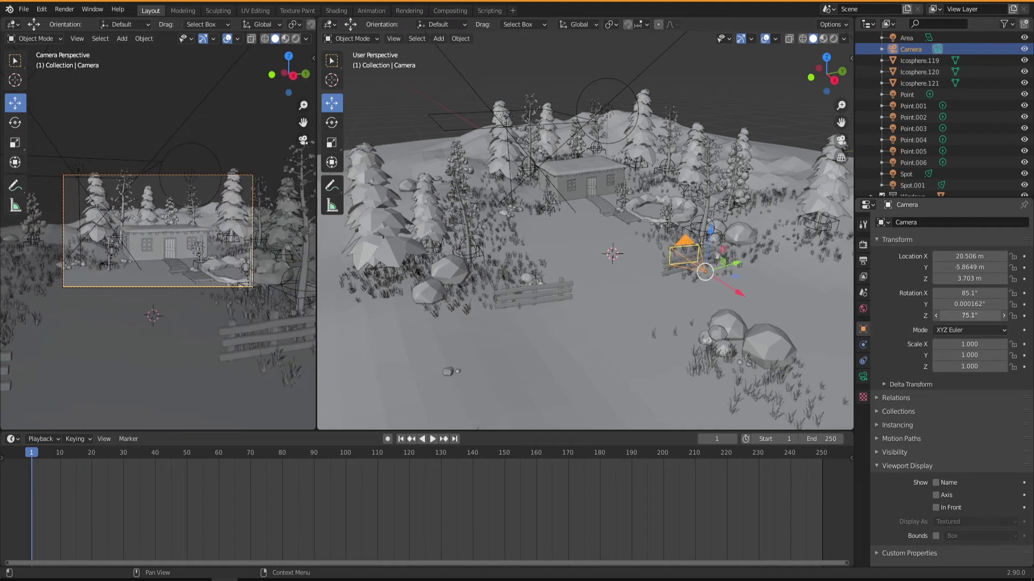
mouse_move(965, 277)
left_mouse_down()
mouse_move(926, 277)
mouse_move(967, 268)
mouse_move(959, 267)
left_mouse_up()
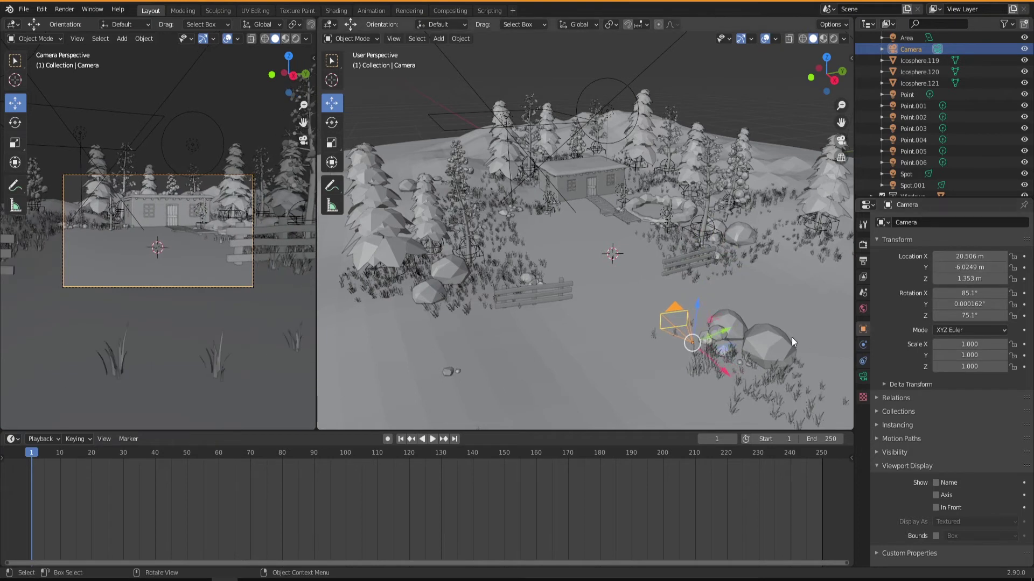
- Push the camera further along X, turn it on Z and tilt it up toward the cabin
left_click_drag(711, 360, 783, 414)
scroll(679, 330, "down", 3)
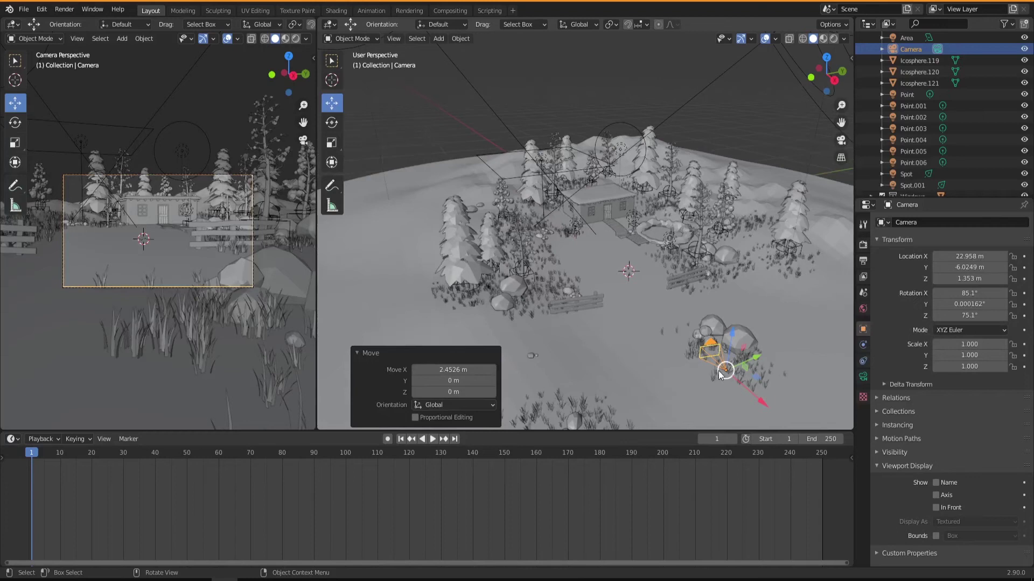
left_click_drag(744, 385, 754, 394)
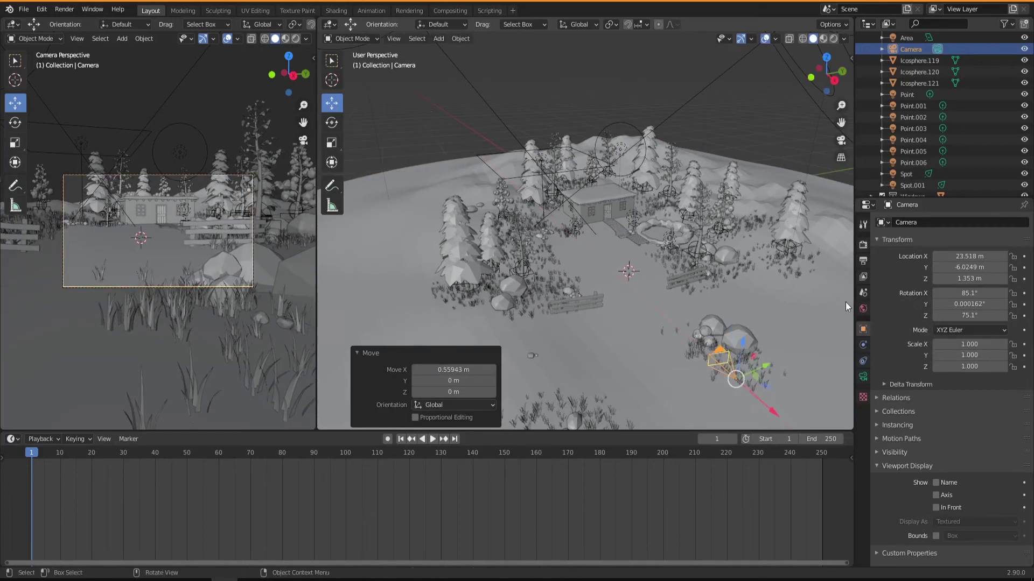
left_click_drag(963, 315, 942, 315)
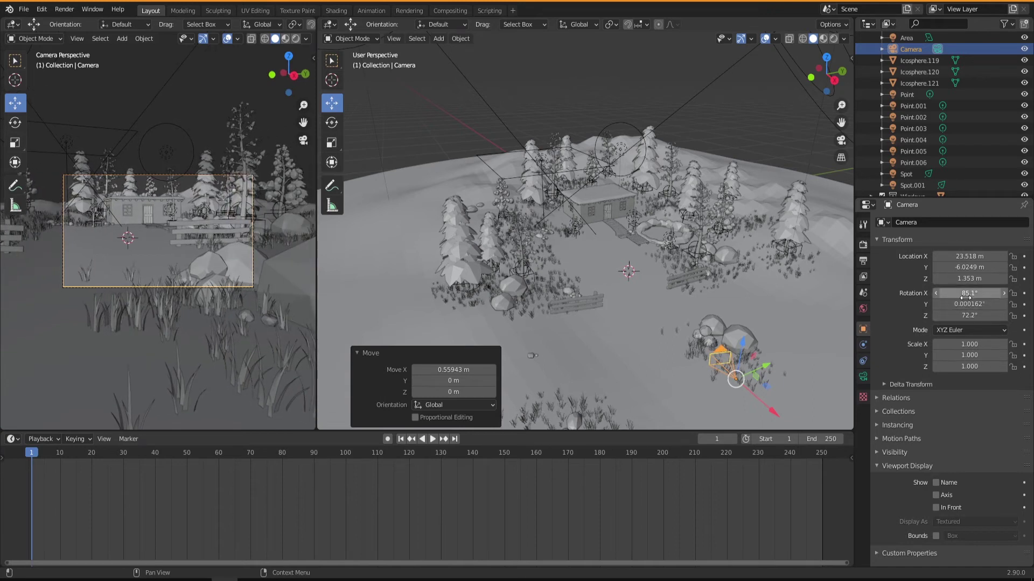
left_click_drag(968, 292, 1010, 292)
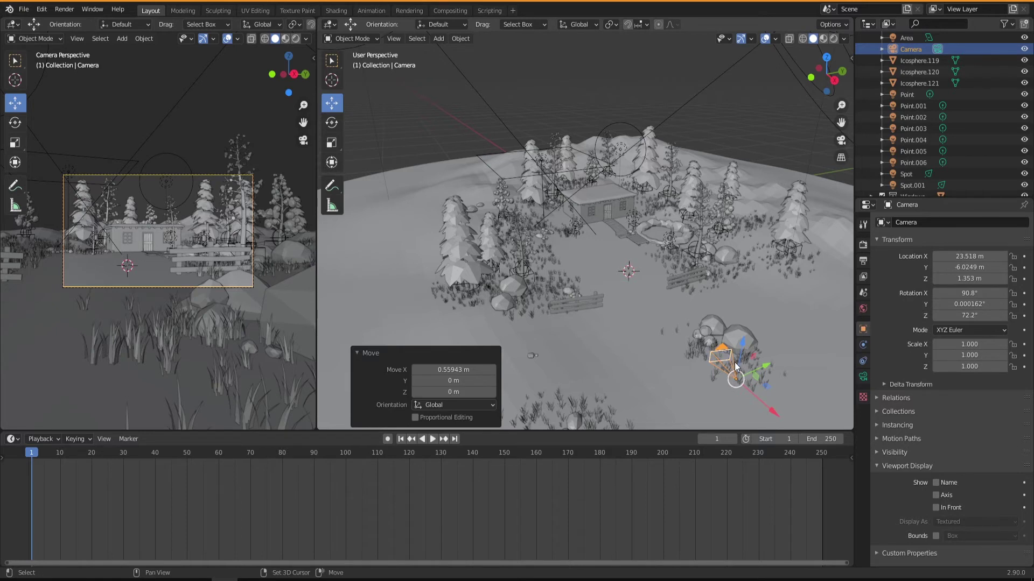
middle_click_drag(724, 366, 617, 286, "shift")
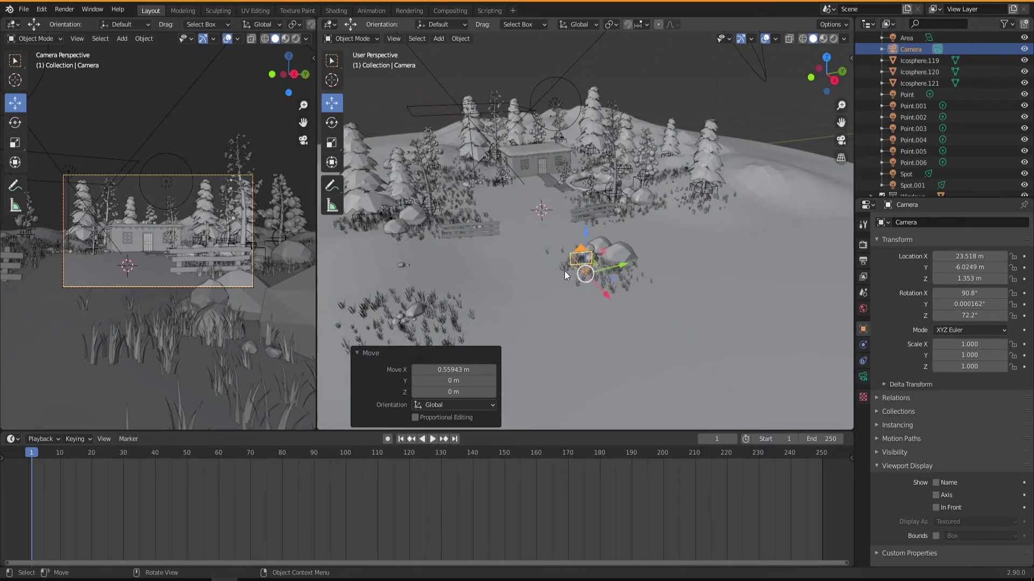
- Fine-tune the camera position and keyframe its Location X (23.518 m) at frame 1
key("g")
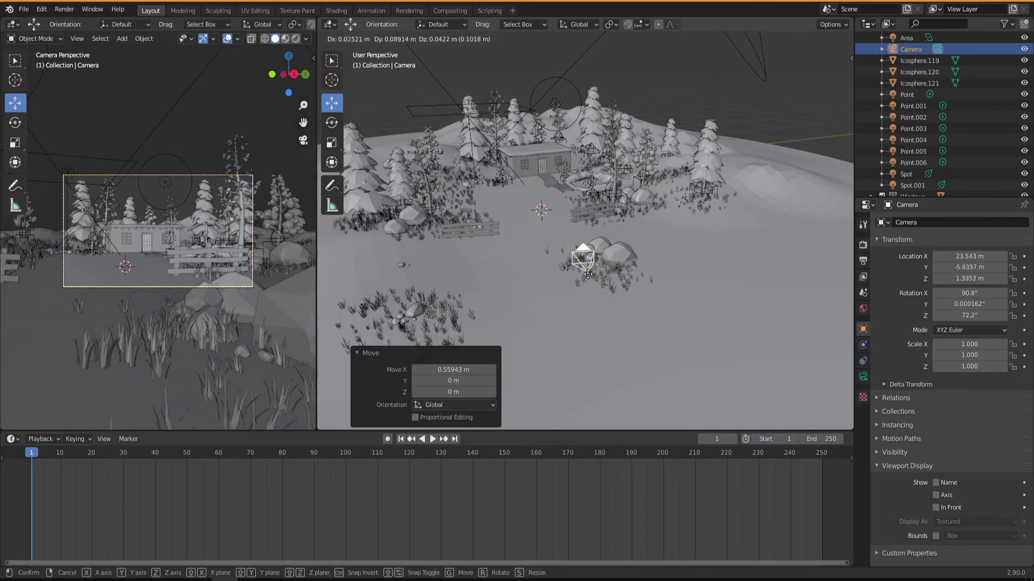
left_click(595, 278)
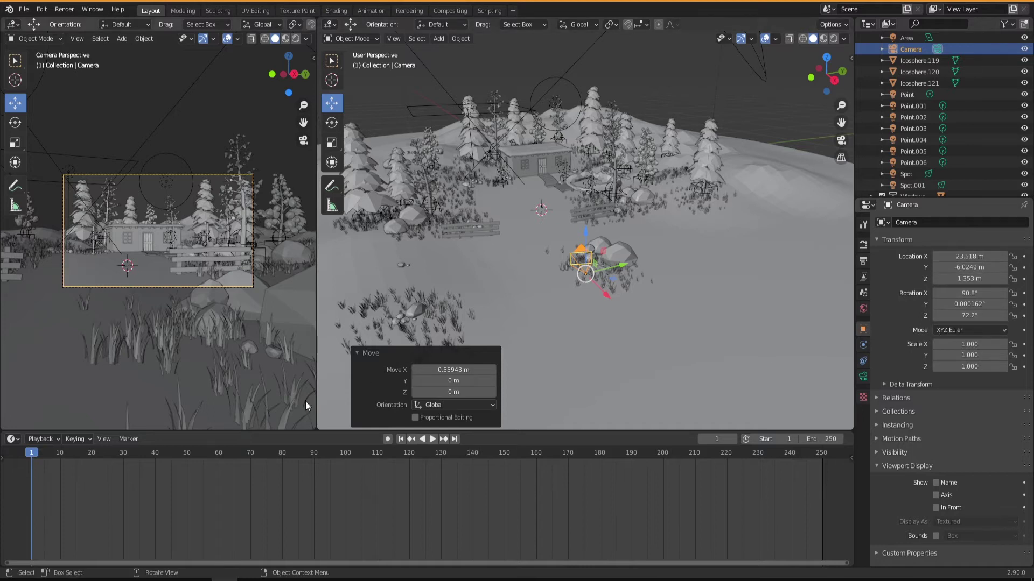
left_click_drag(25, 451, 32, 451)
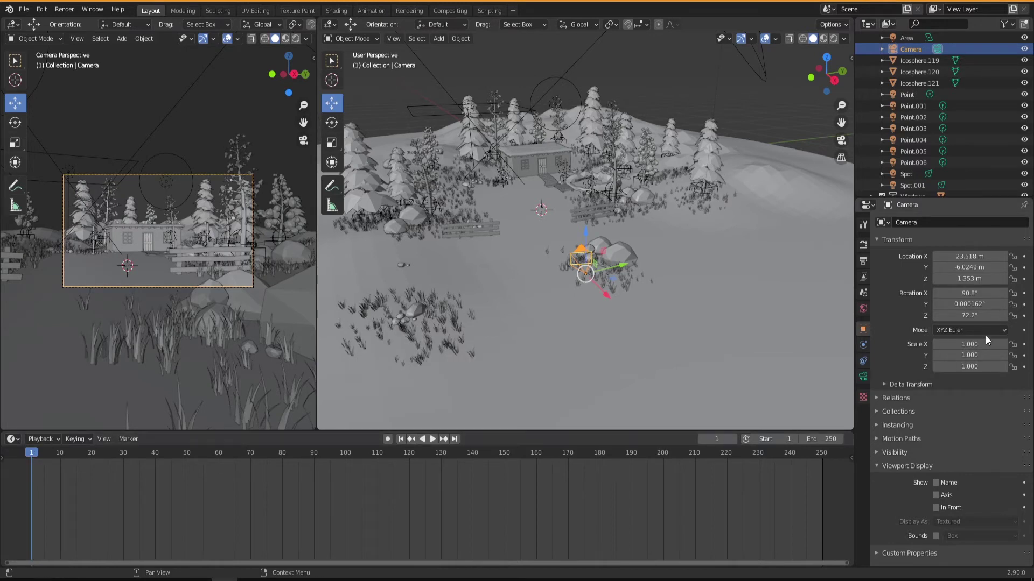
left_click(1023, 256)
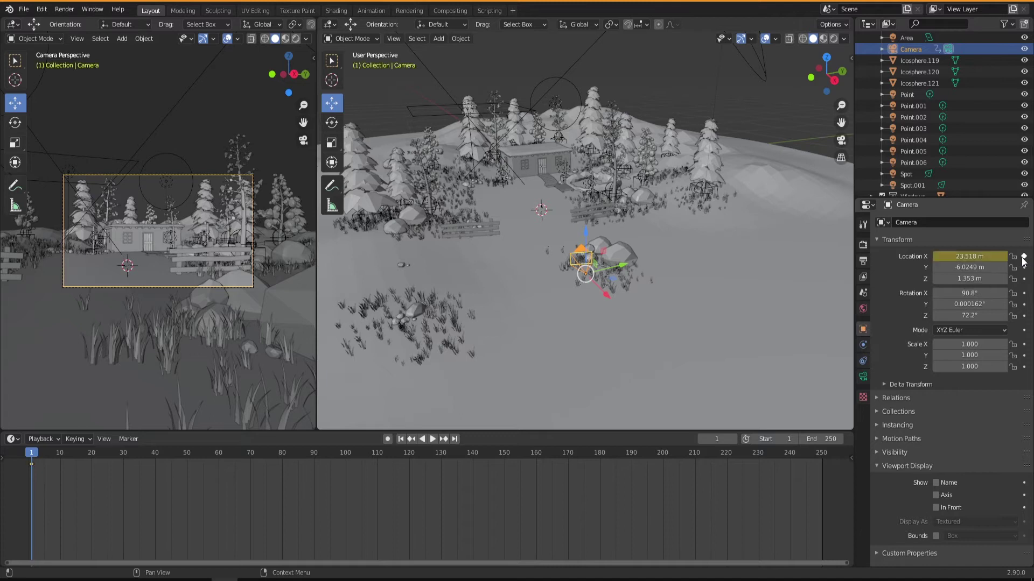
- Keyframe the camera's Location Y, Z and Rotation X, Y, Z at frame 1
left_click(1024, 268)
left_click(1024, 279)
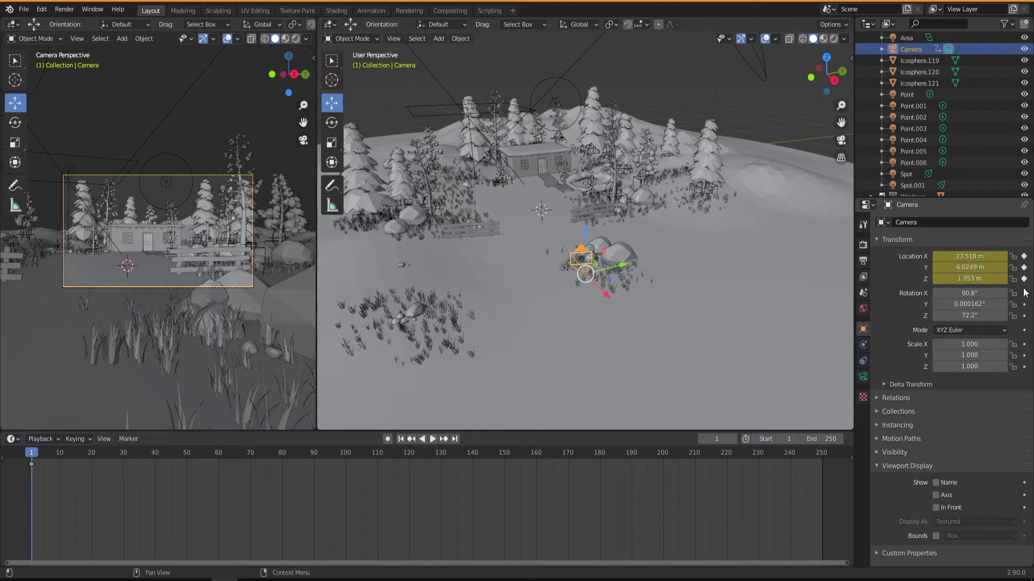
left_click(1024, 293)
left_click(1023, 305)
left_click(1024, 316)
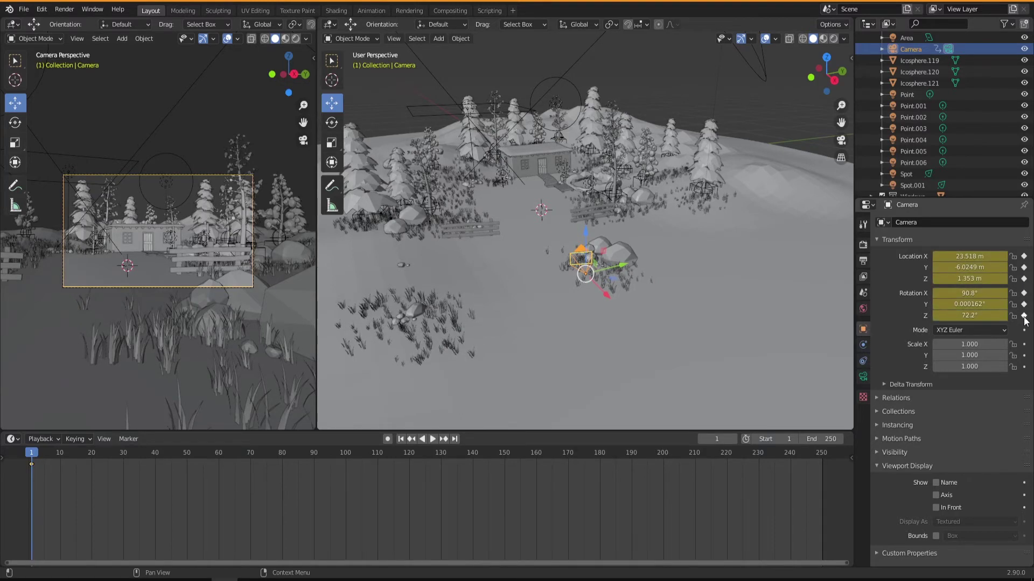
- At frame 140, slide the camera -8.22 m to X 15.293 m and keyframe location and rotation
left_click_drag(35, 456, 473, 470)
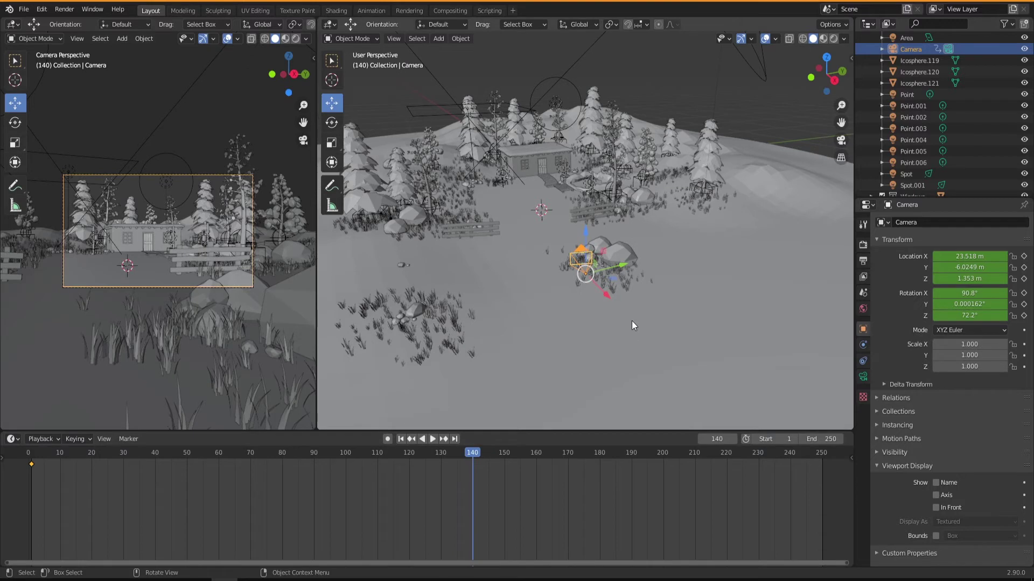
middle_click_drag(628, 321, 589, 296)
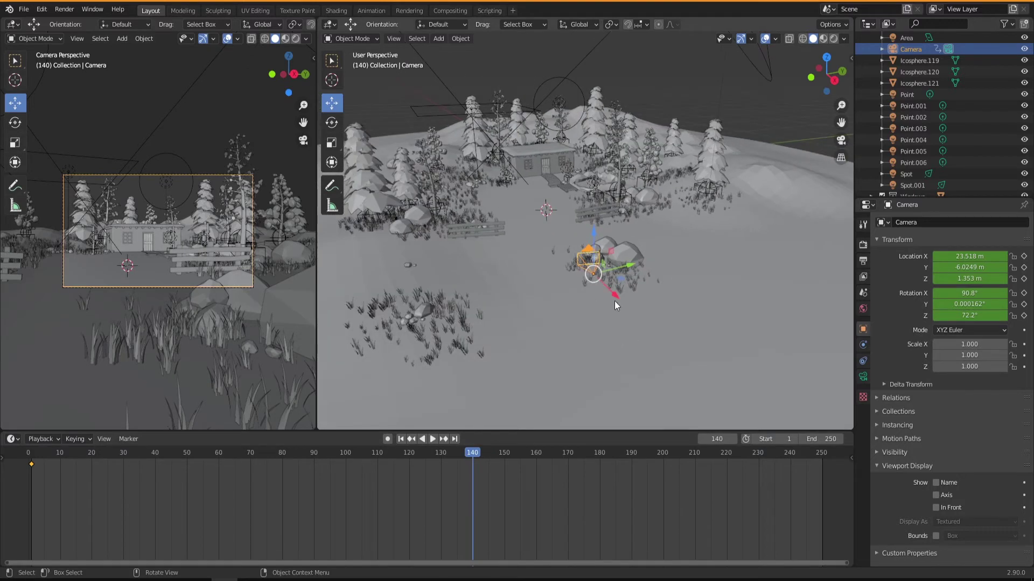
left_click_drag(612, 292, 546, 233)
left_click(1024, 257)
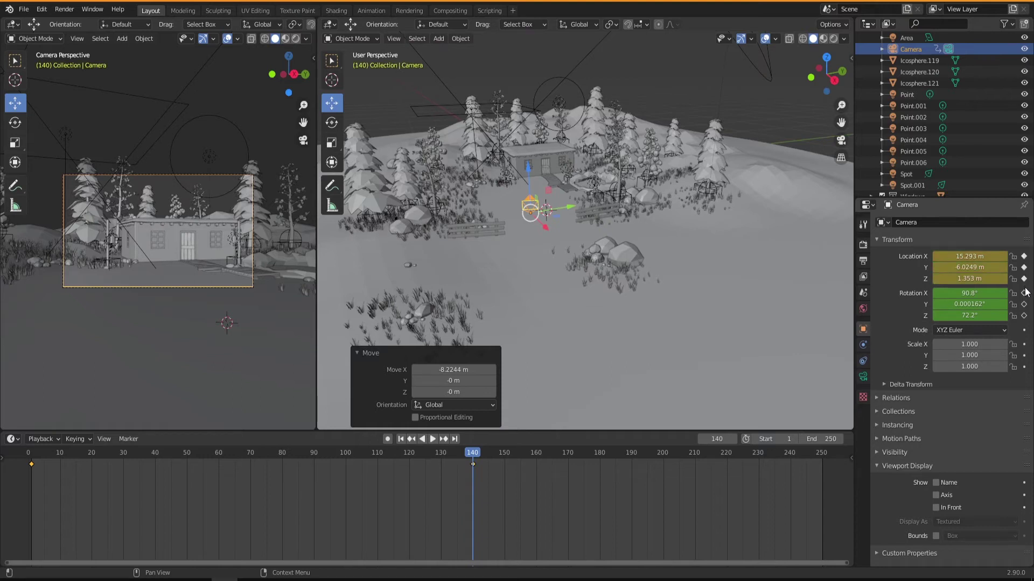
left_click(1024, 315)
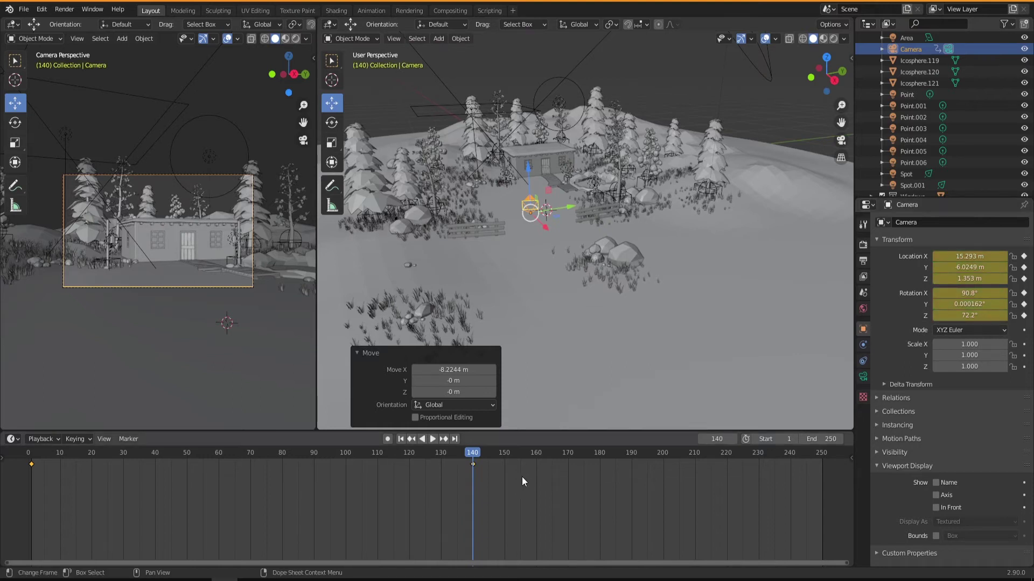
- Return to the first frame and insert a keyframe for the camera's starting transform
key("ctrl+shift+space")
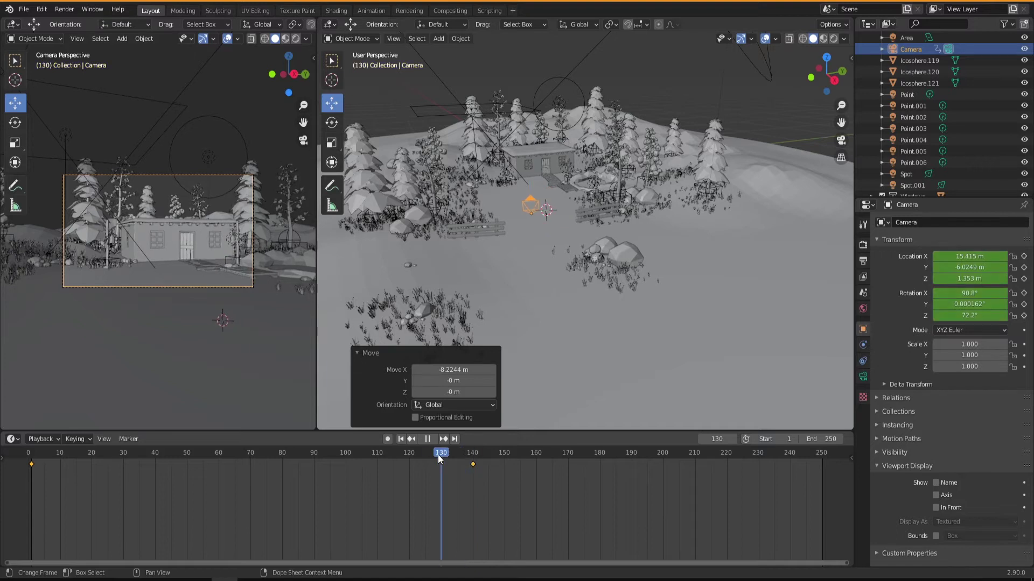
left_click_drag(387, 454, 32, 457)
key("space")
key("i")
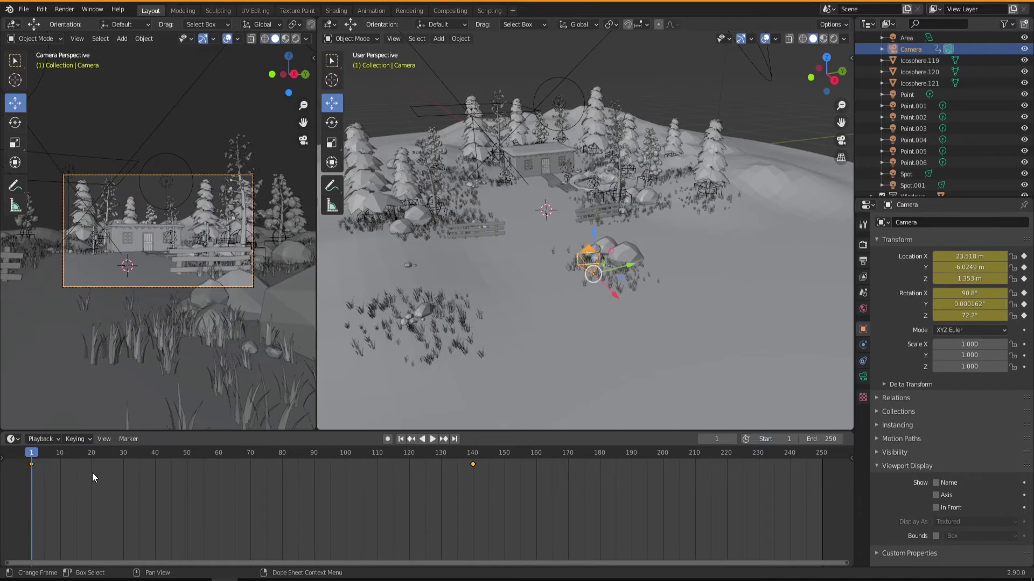
- Play back the camera move, then box-select both camera keyframes in the timeline
key("space")
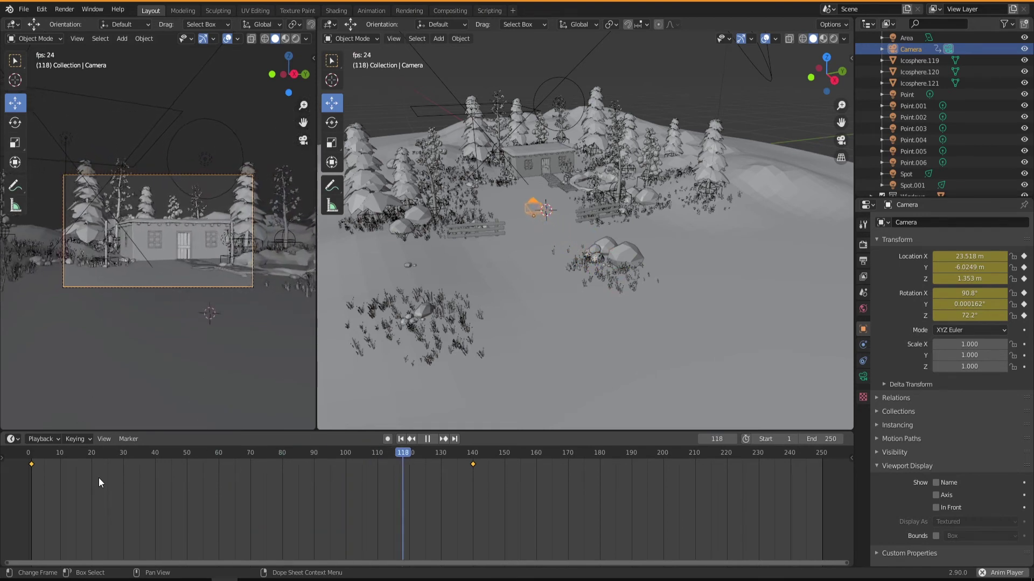
key("space")
left_click_drag(450, 451, 37, 441)
key("space")
key("Escape")
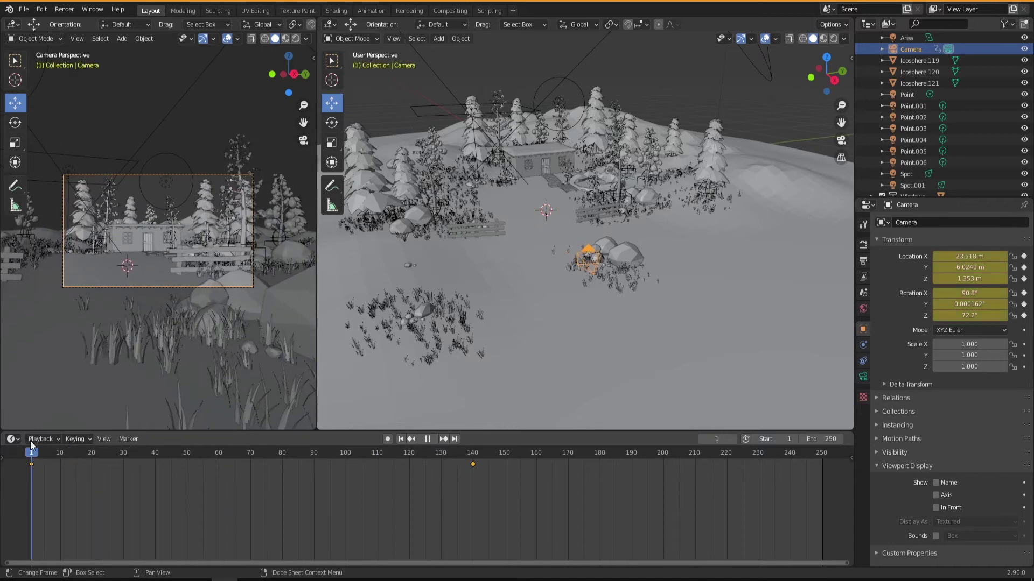
key("space")
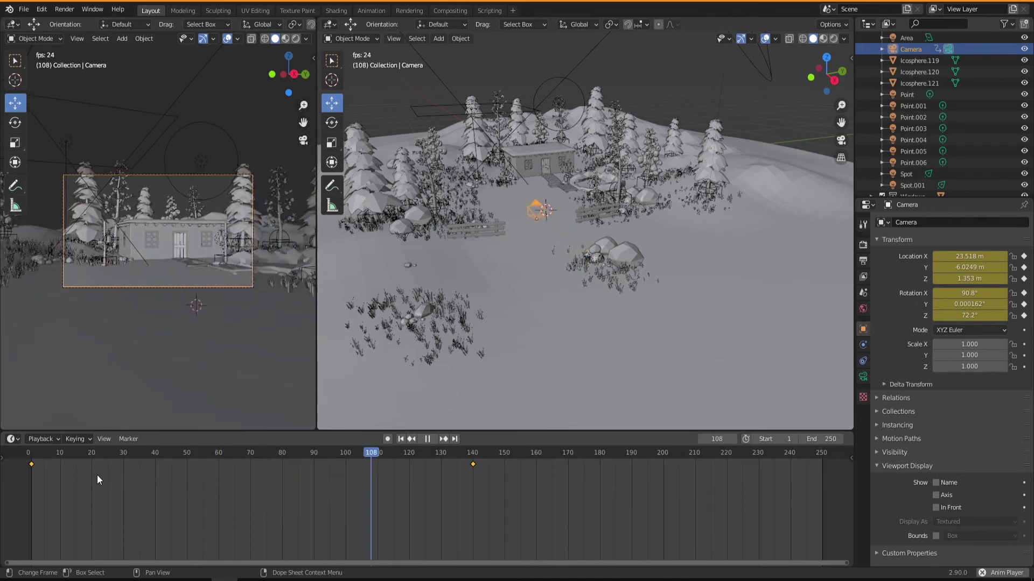
key("space")
left_click_drag(420, 454, 149, 461)
left_click_drag(483, 461, 24, 483)
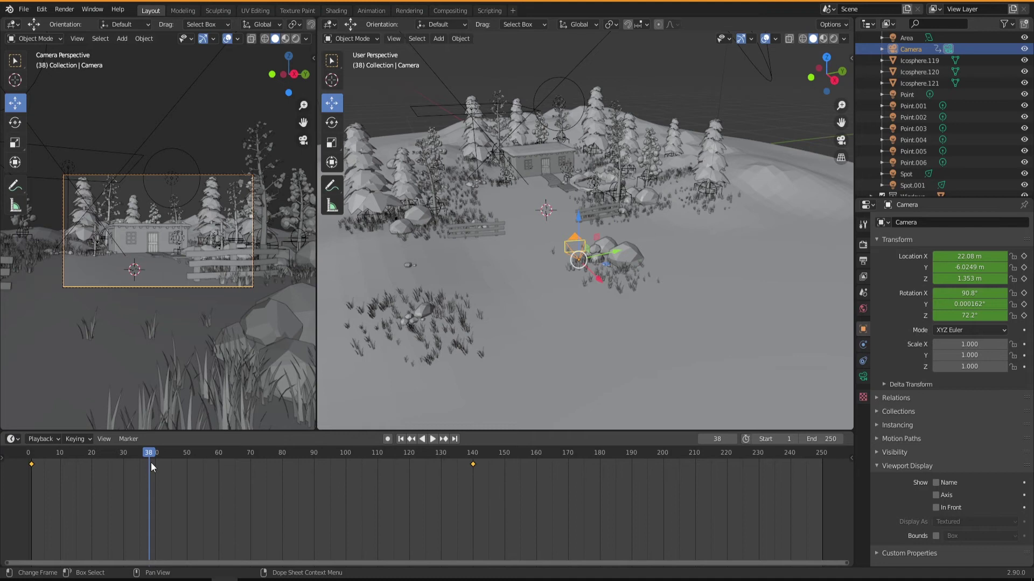
- Switch the two selected camera keyframes to Linear interpolation for constant-speed motion
right_click(34, 464)
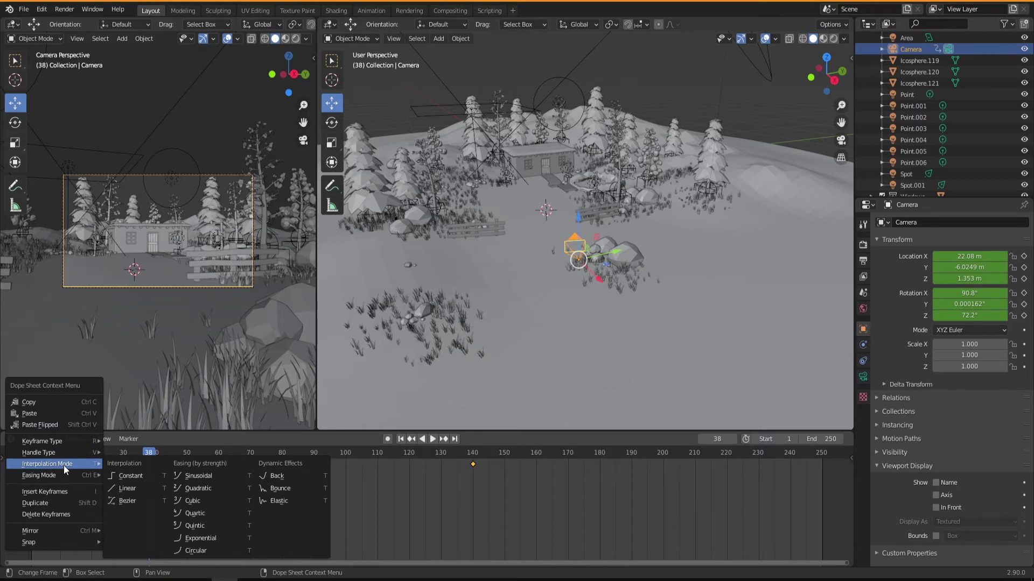
left_click(124, 488)
left_click_drag(154, 456, 28, 459)
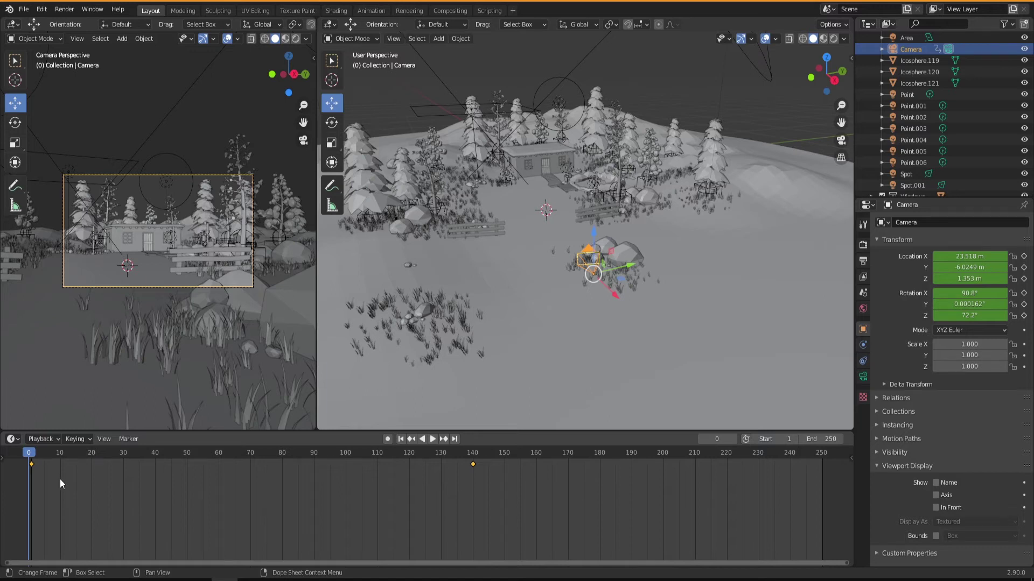
key("space")
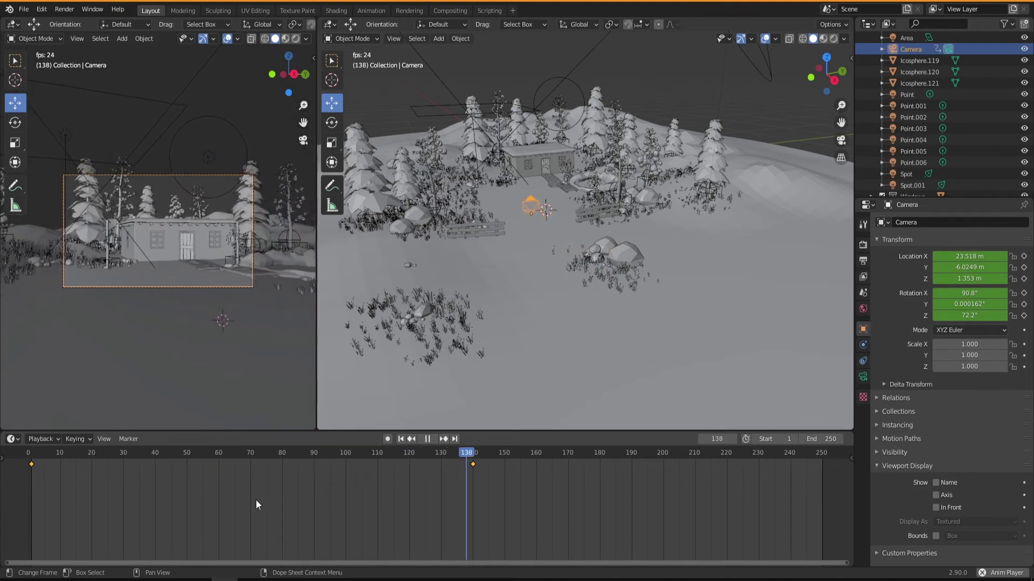
key("space")
left_click_drag(476, 455, 76, 476)
left_click_drag(177, 477, 482, 513)
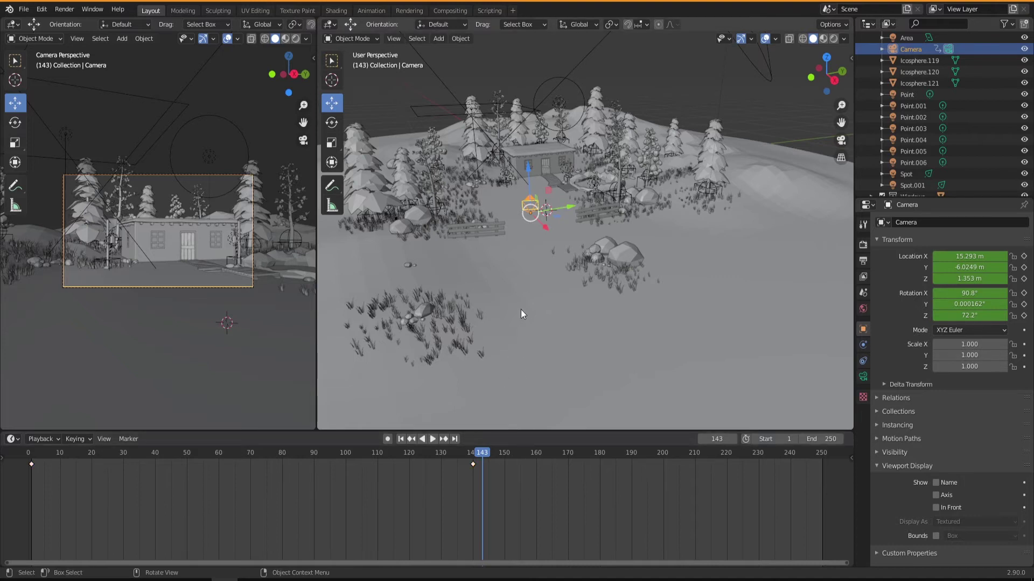
key("w")
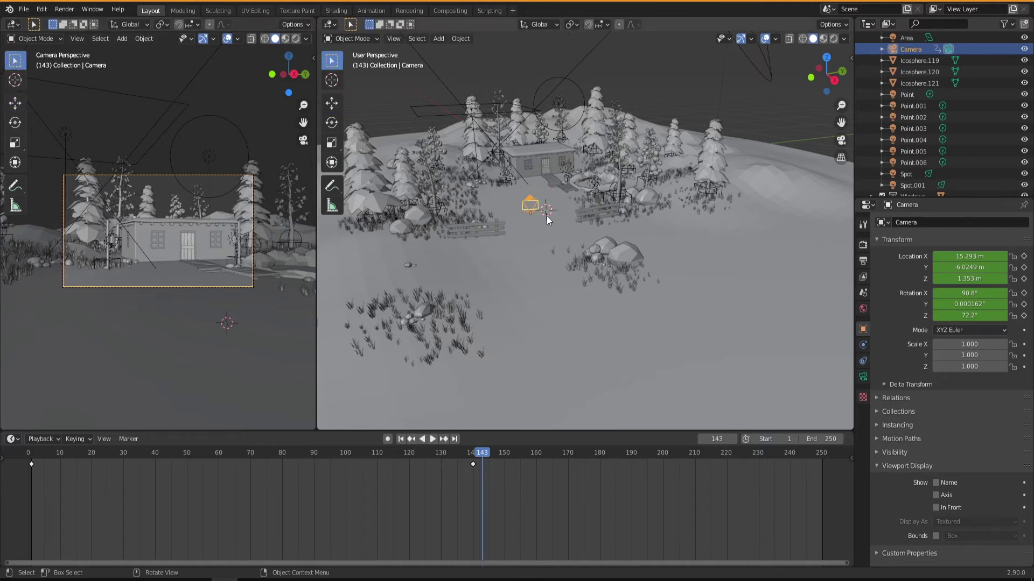
- Add a second camera, raise it about 2 m and move it 9.8 m along X
left_click(580, 207)
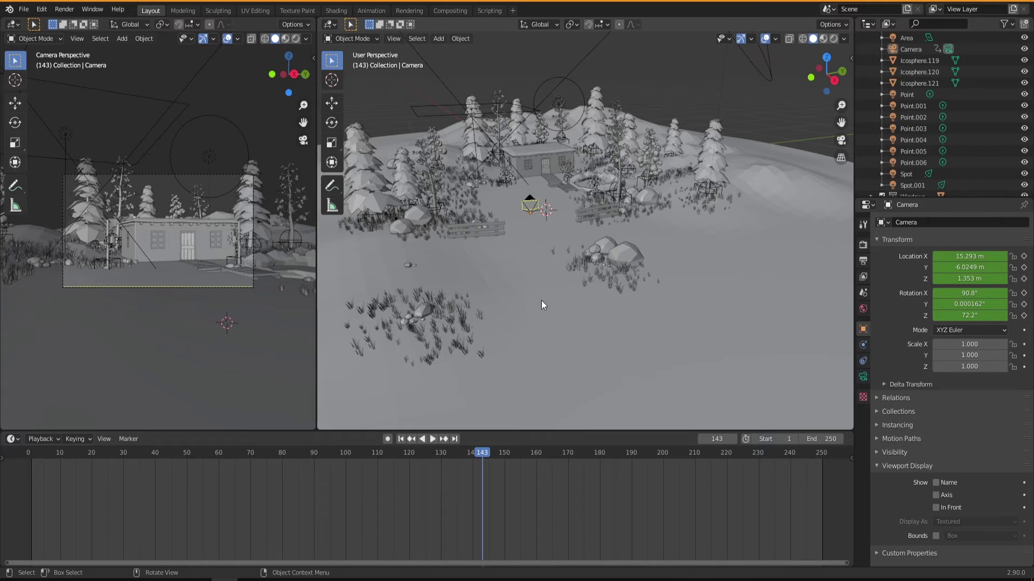
key("shift+a")
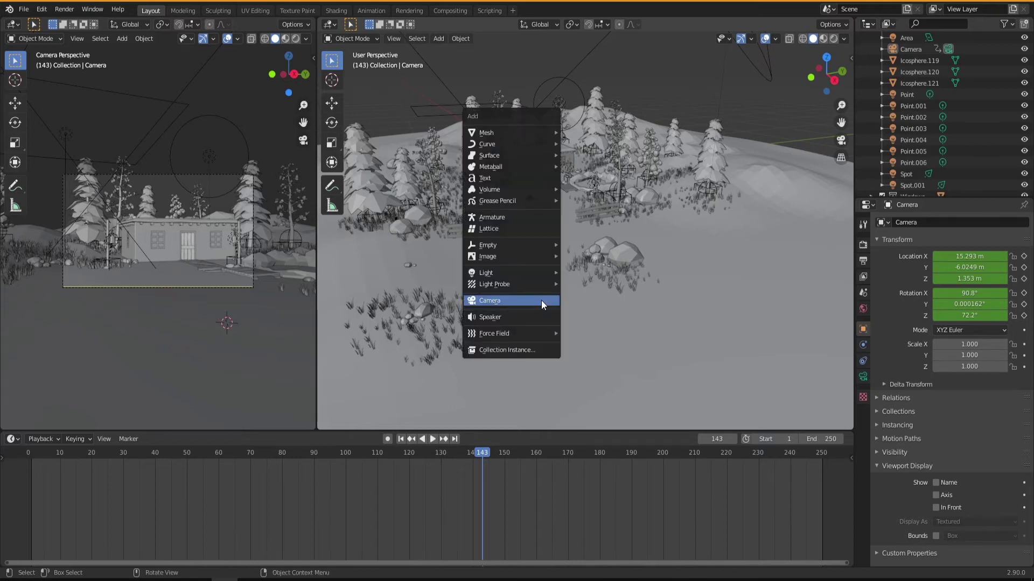
left_click(541, 301)
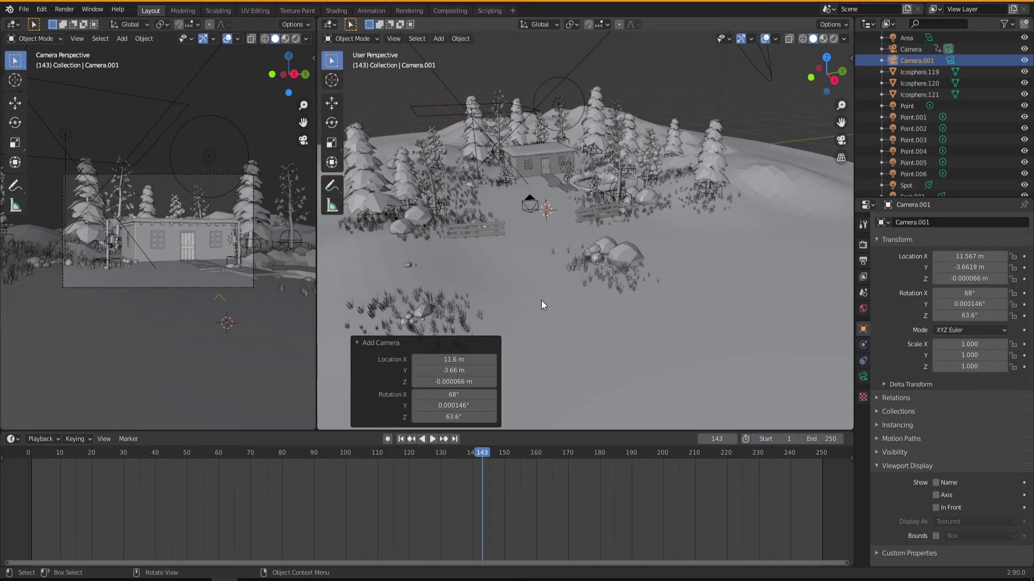
key("g")
key("z")
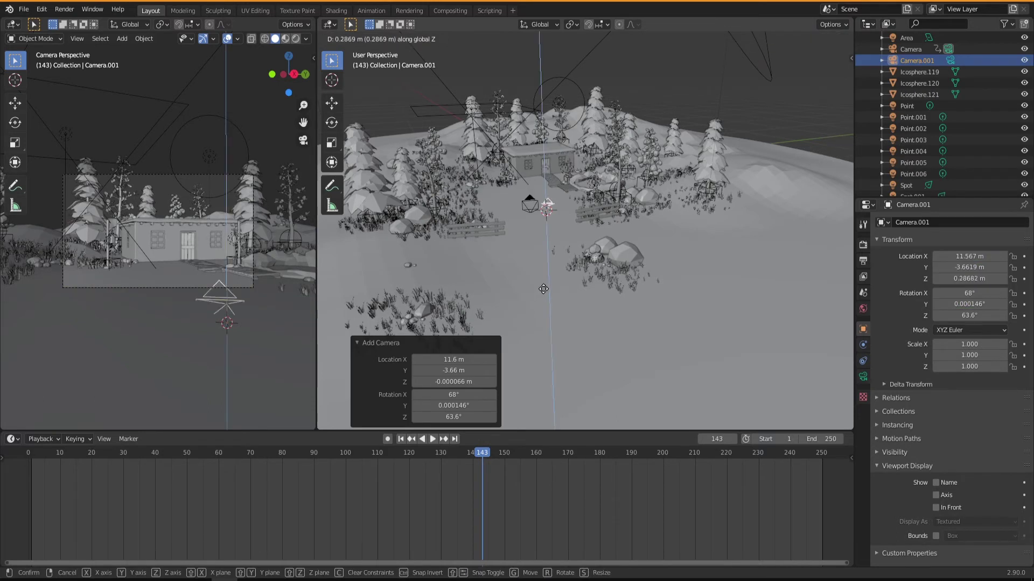
left_click(549, 275)
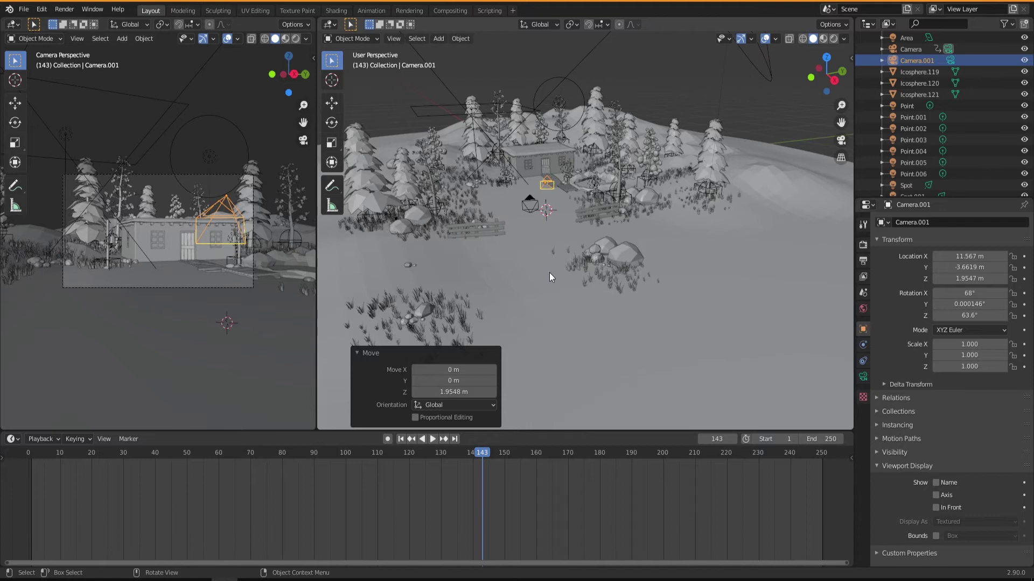
key("g")
key("x")
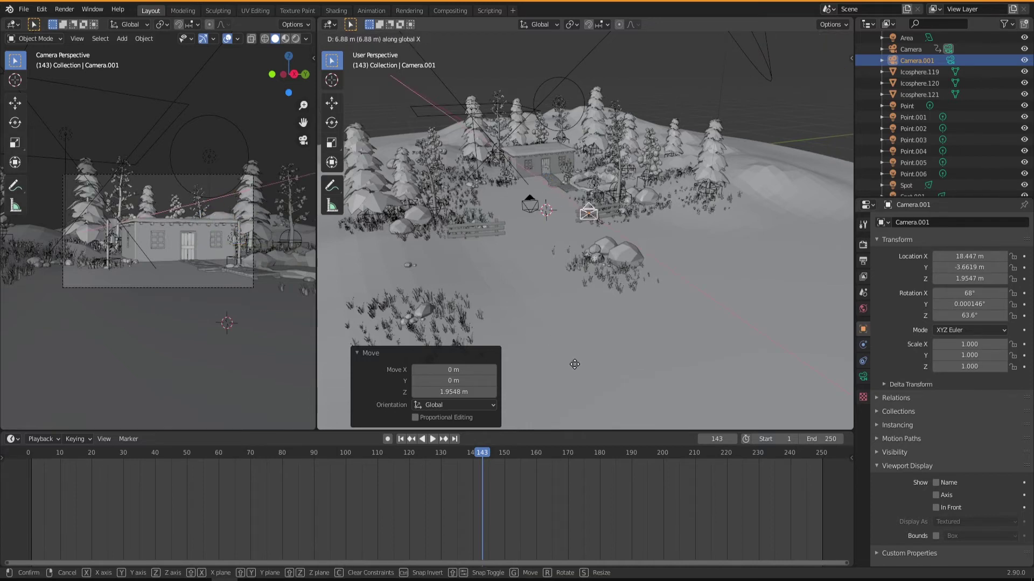
left_click(618, 349)
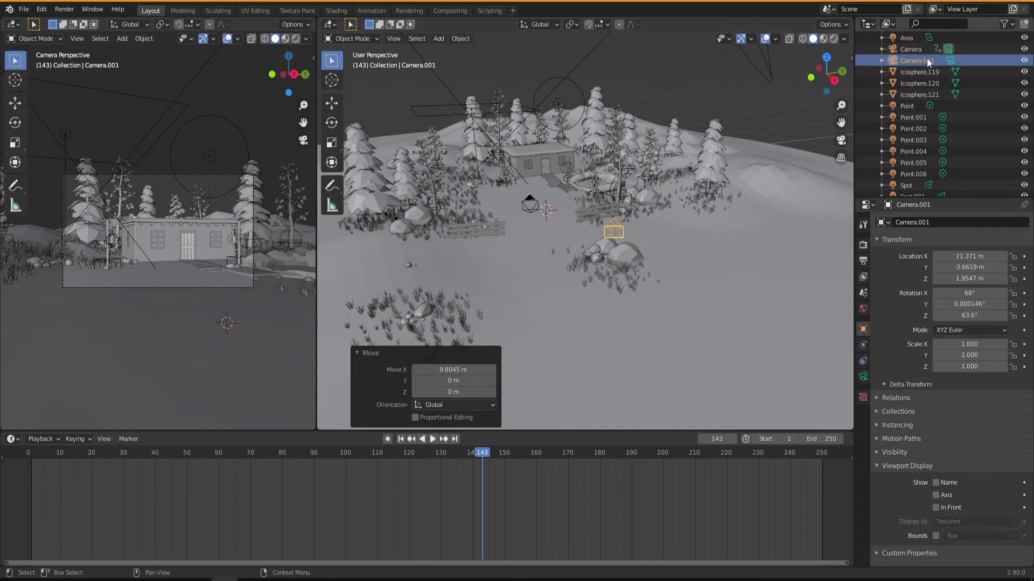
- Rename Camera.001 to Camera.2 in the Outliner
left_click(912, 49)
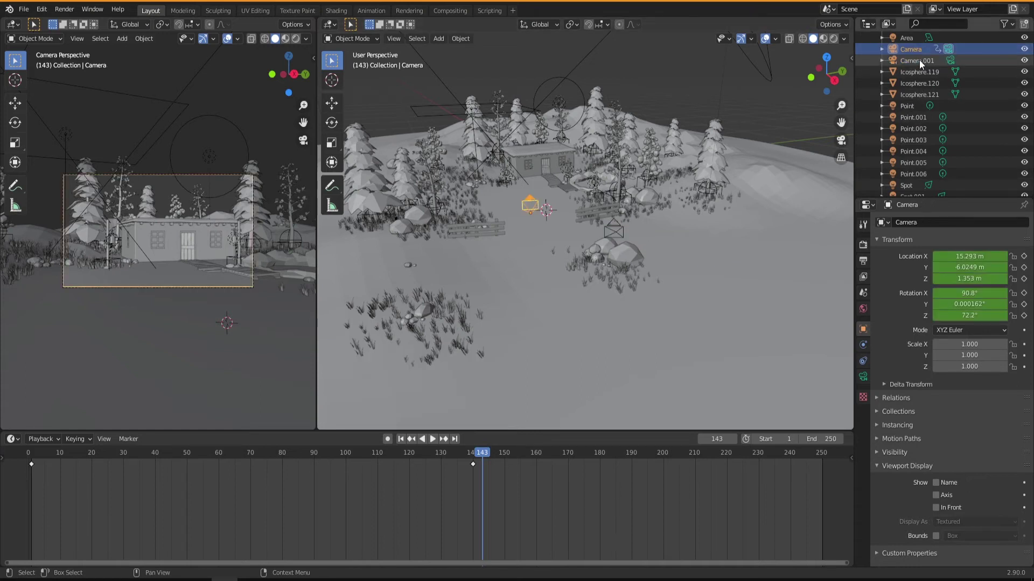
left_click(919, 59)
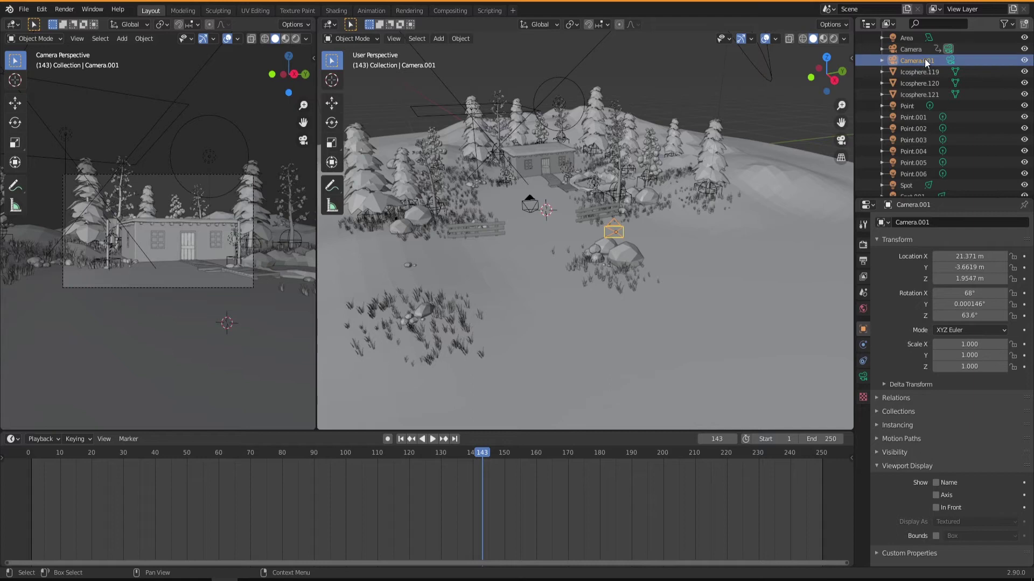
double_click(925, 59)
left_click_drag(936, 61, 923, 61)
type("2")
key("Return")
left_click(919, 53)
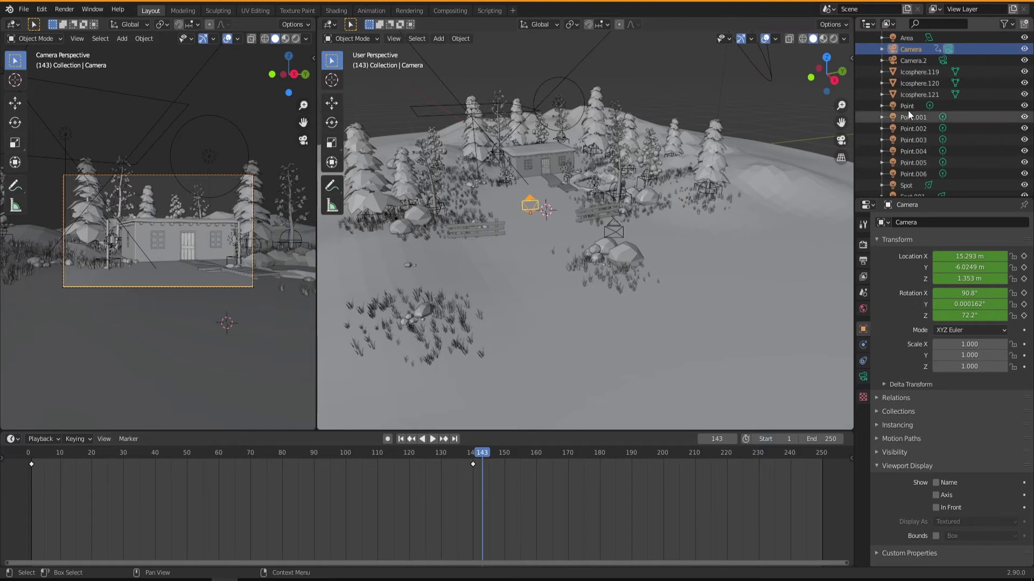
- Make Camera.2 the active camera and snap it to a new left-view framing of the fence and cabin
left_click(912, 61)
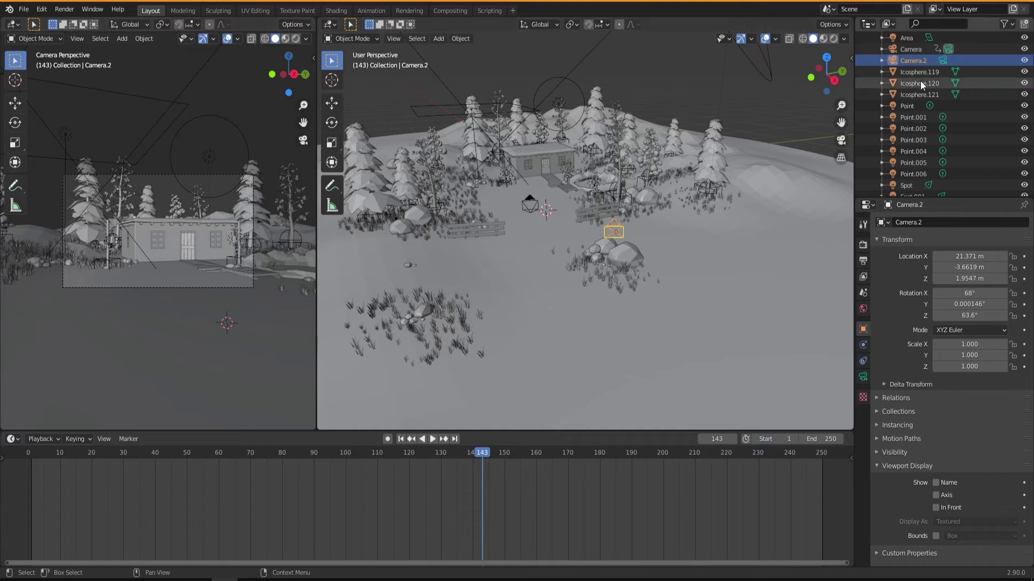
left_click(941, 60)
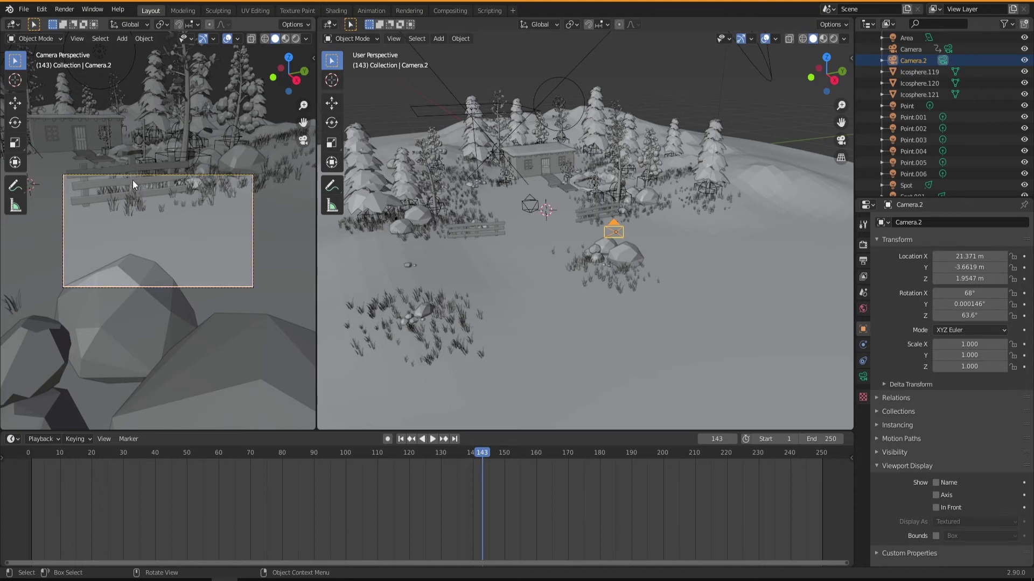
mouse_move(195, 218)
middle_mouse_down()
mouse_move(175, 208)
mouse_move(176, 225)
middle_mouse_up()
key("shift")
middle_click_drag(100, 228, 53, 282, "shift")
middle_click_drag(276, 322, 254, 303)
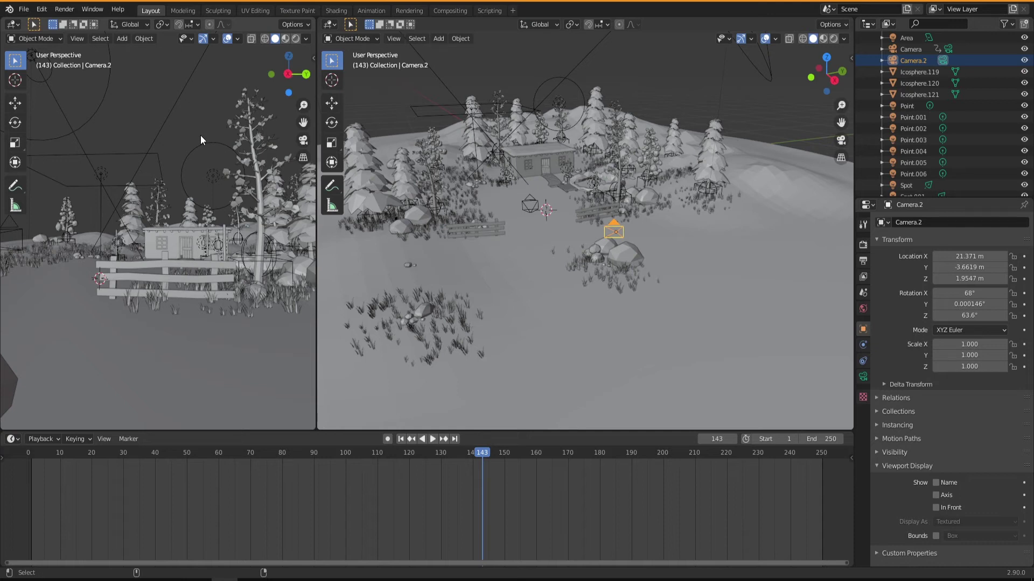
key("ctrl+alt+KP_0")
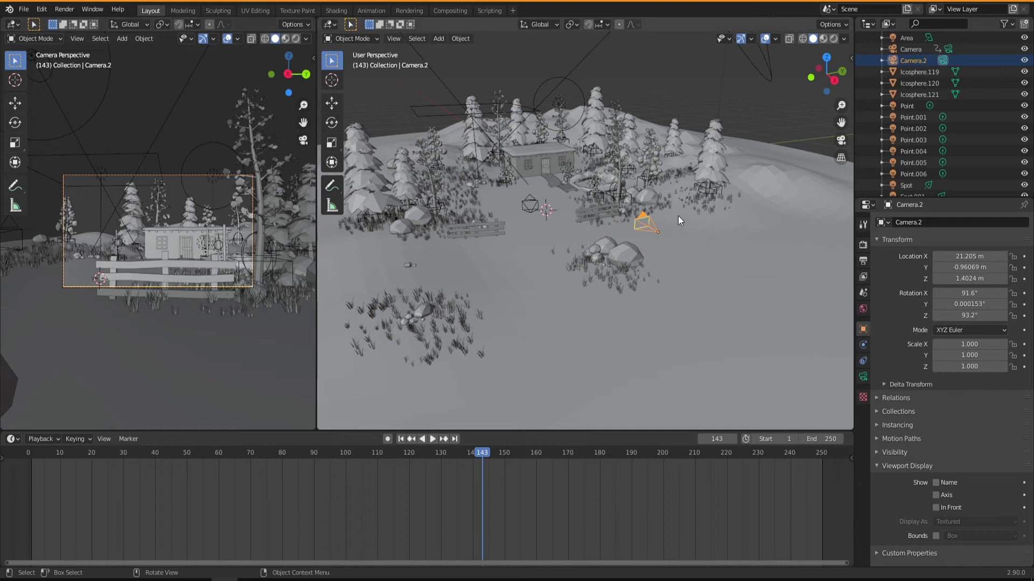
- Select Camera.2 and start the on-screen key display add-on from the sidebar
left_click(193, 117)
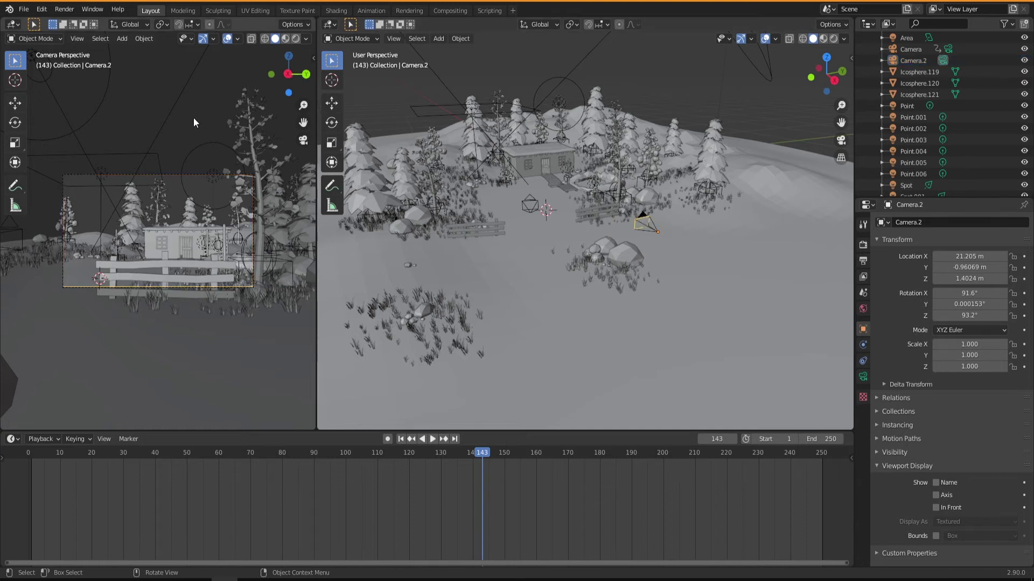
left_click(173, 175)
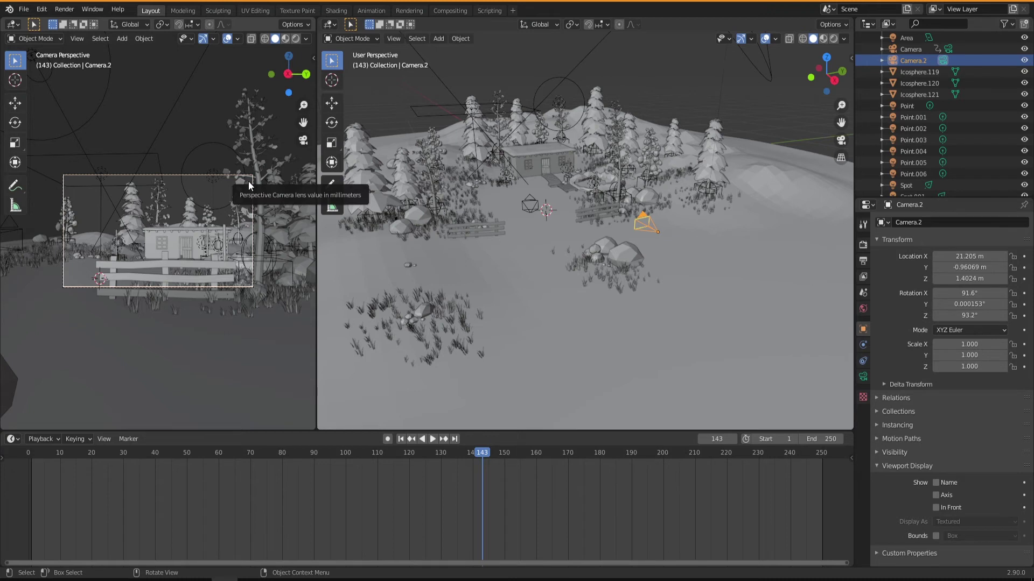
key("n")
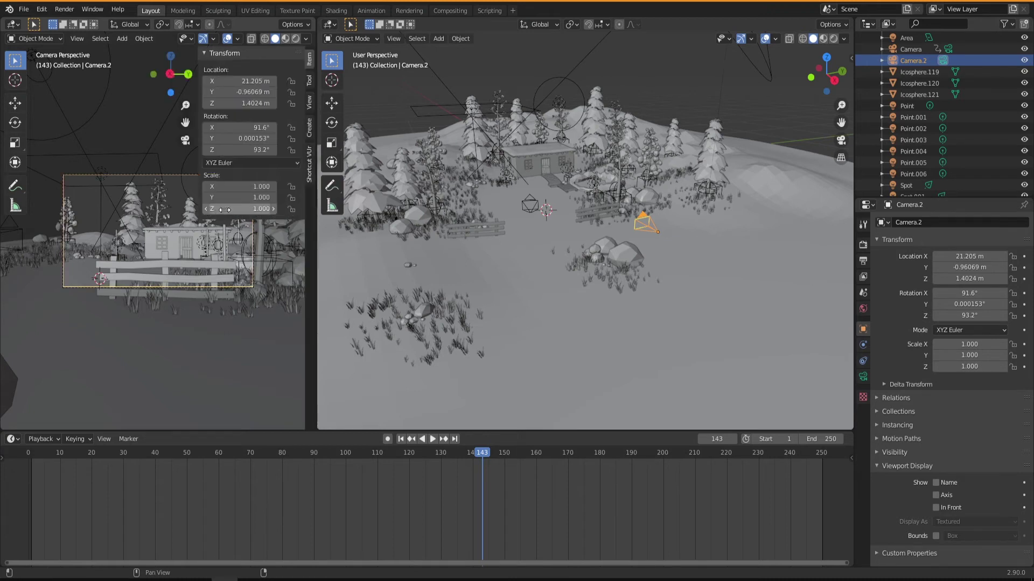
left_click(308, 144)
left_click(257, 70)
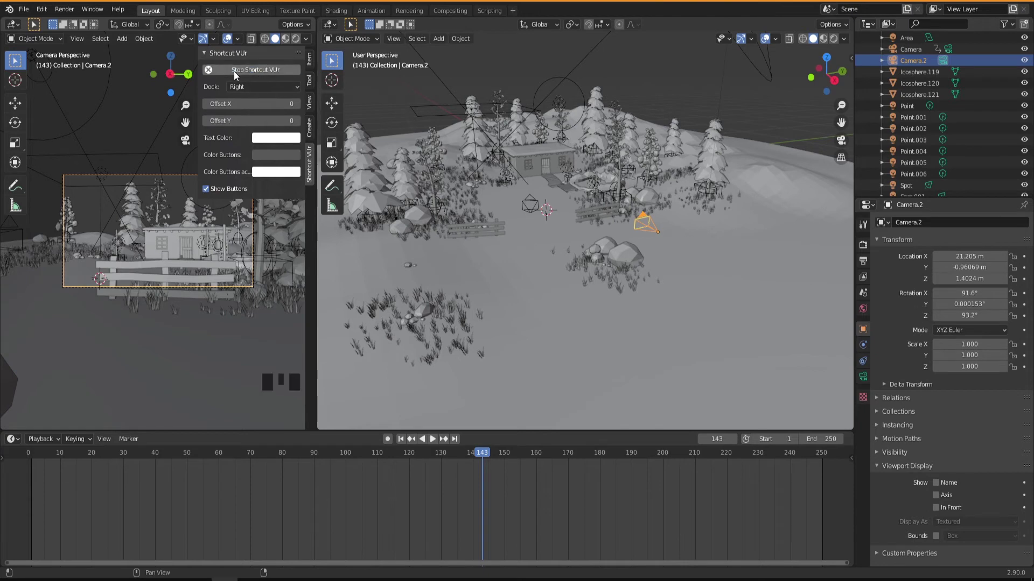
- Enable Camera to View lock and lower Camera.2 to Z 0.94426 m, framing fence and cabin
key("n")
key("n")
left_click(308, 103)
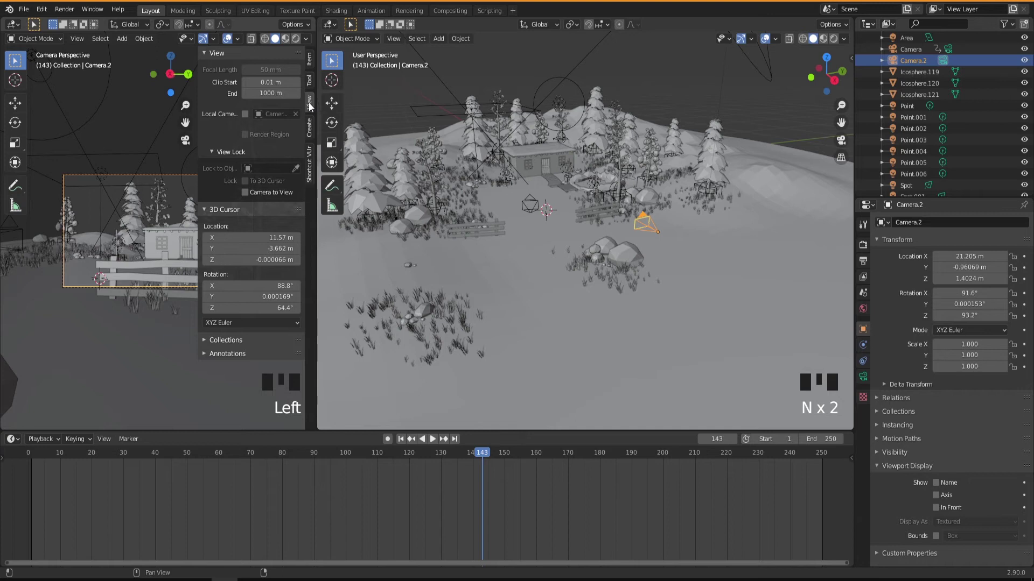
left_click(246, 193)
key("n")
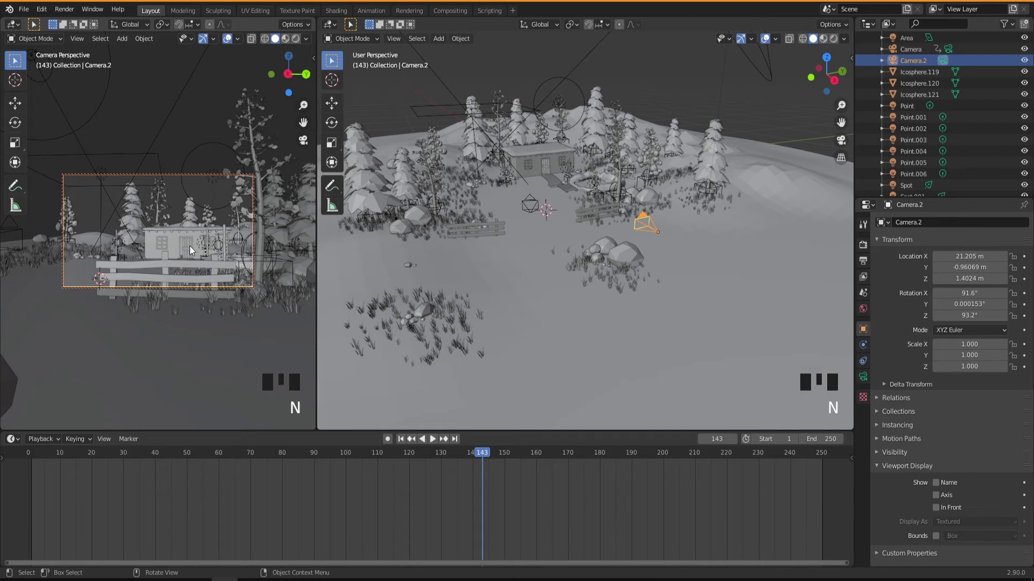
middle_click_drag(166, 251, 202, 212, "shift")
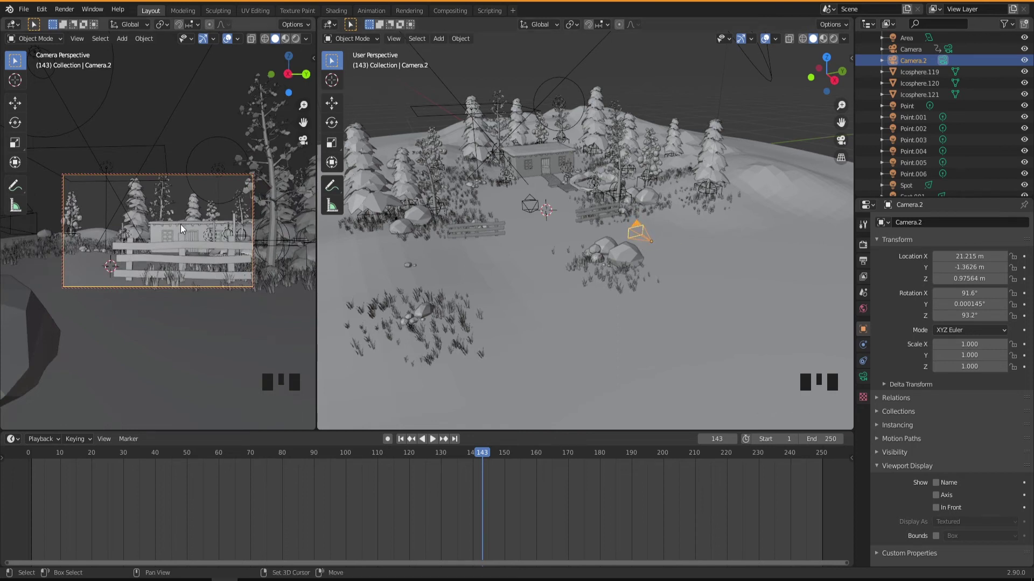
mouse_move(194, 250)
middle_mouse_down("shift")
mouse_move(71, 277)
mouse_move(286, 253)
mouse_move(56, 243)
mouse_move(198, 237)
mouse_move(115, 237)
mouse_move(240, 257)
mouse_move(222, 280)
mouse_move(195, 248)
middle_mouse_up("shift")
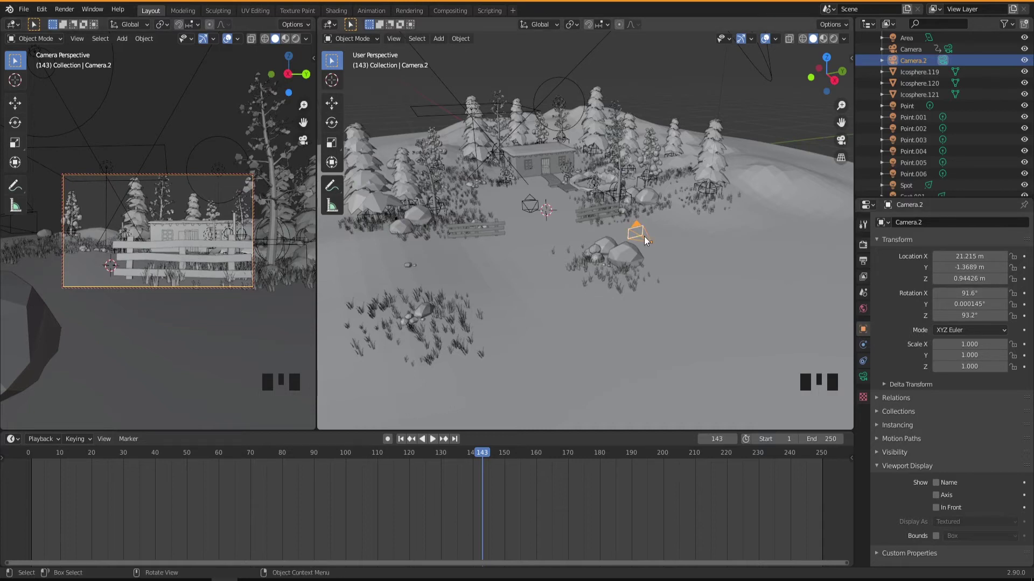
- Keyframe Camera.2's Location X, Y, Z and Rotation X, Y, Z at frame 143
left_click(1024, 256)
left_click(1024, 268)
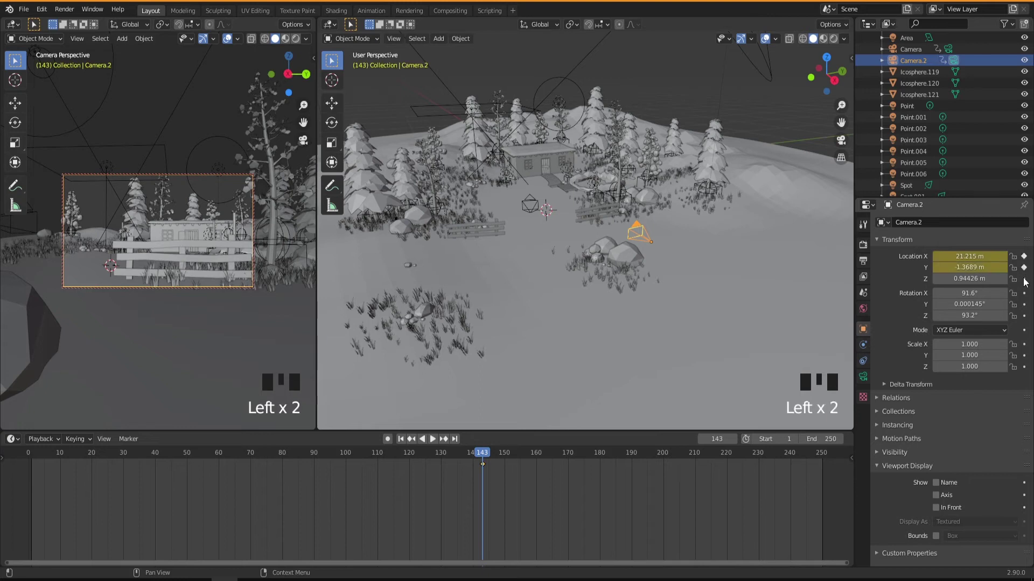
left_click(1024, 279)
left_click(1024, 293)
left_click(1024, 305)
left_click(1024, 315)
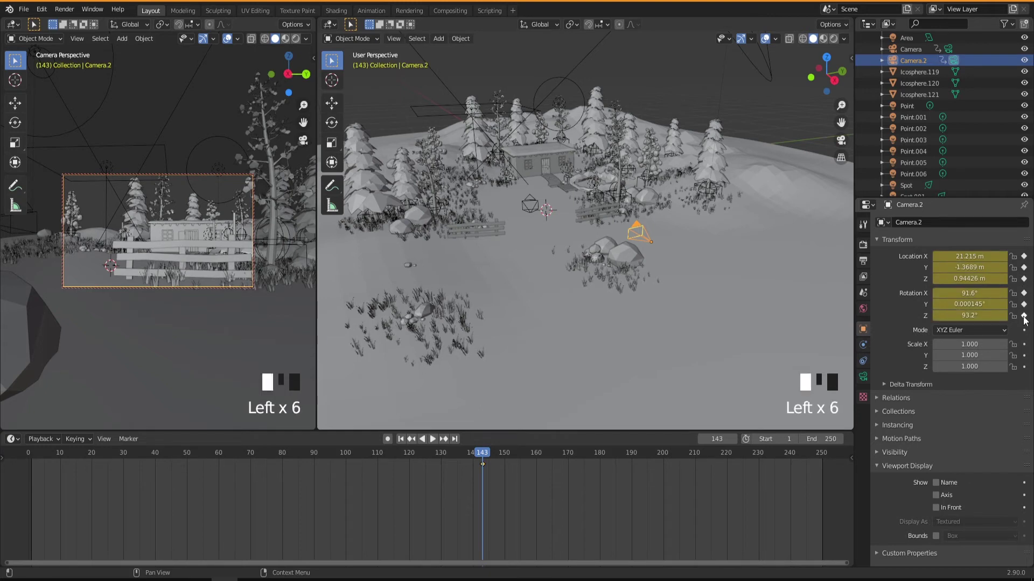
left_click_drag(480, 452, 822, 460)
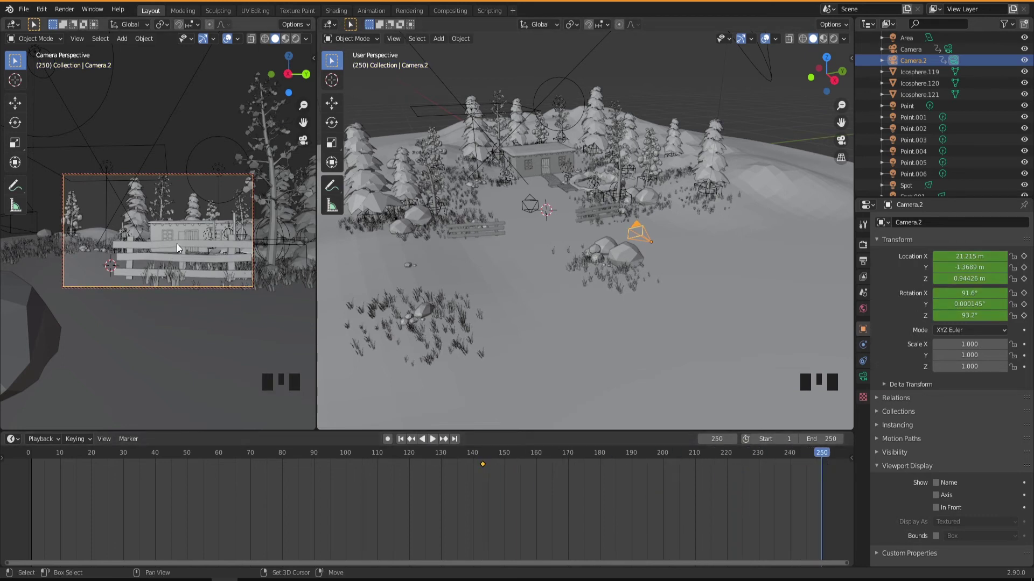
- At frame 250, shift Camera.2 sideways, turn its Z rotation to 74.1°, and keyframe location and rotation
middle_click_drag(156, 238, 286, 241, "shift")
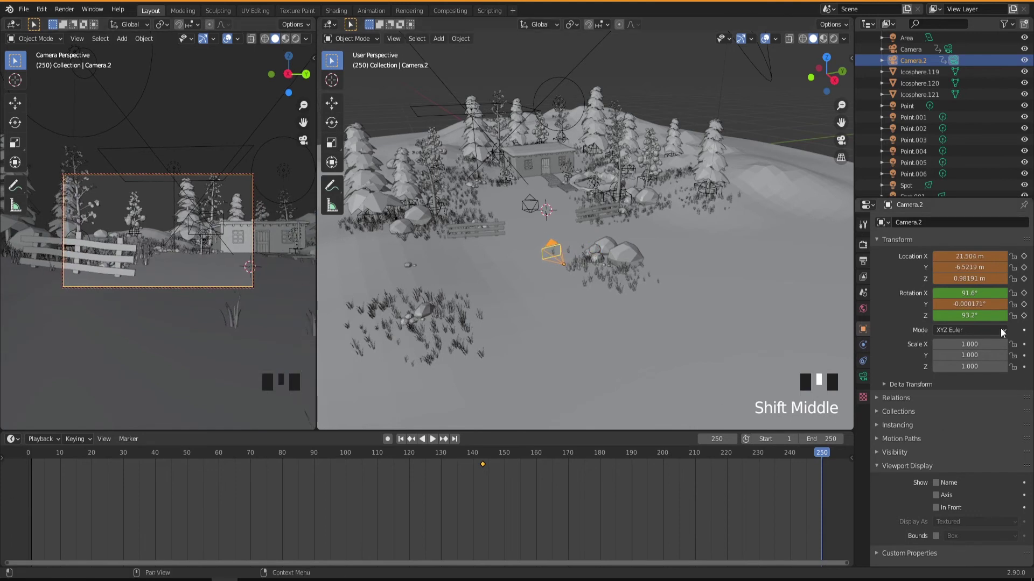
left_click_drag(939, 316, 767, 316)
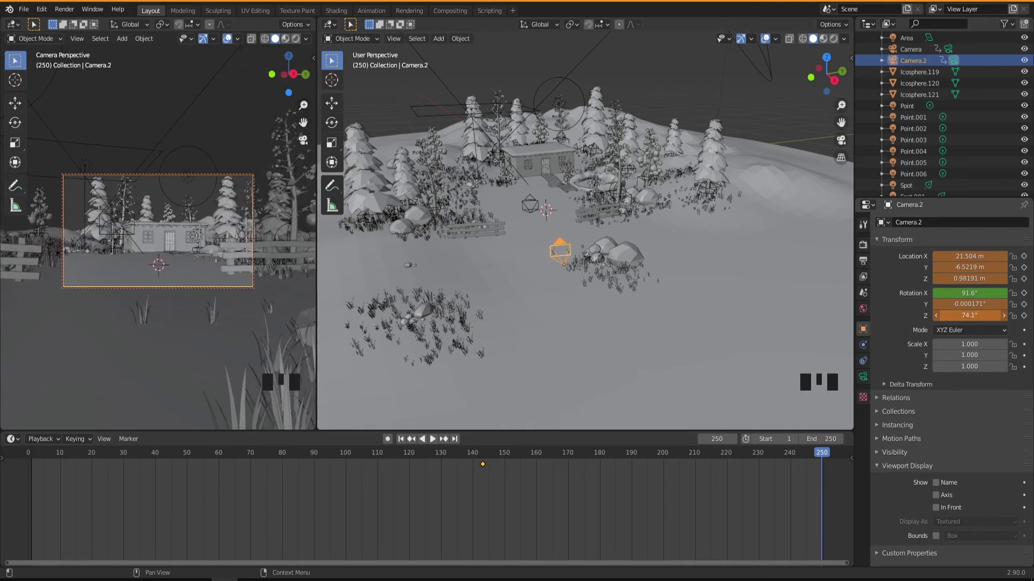
left_click(1024, 316)
left_click(1024, 304)
left_click(1024, 292)
left_click(1024, 279)
left_click(1024, 267)
left_click(1024, 257)
- Scrub the timeline to preview Camera.2's move, then make Camera the active scene camera
left_click(811, 455)
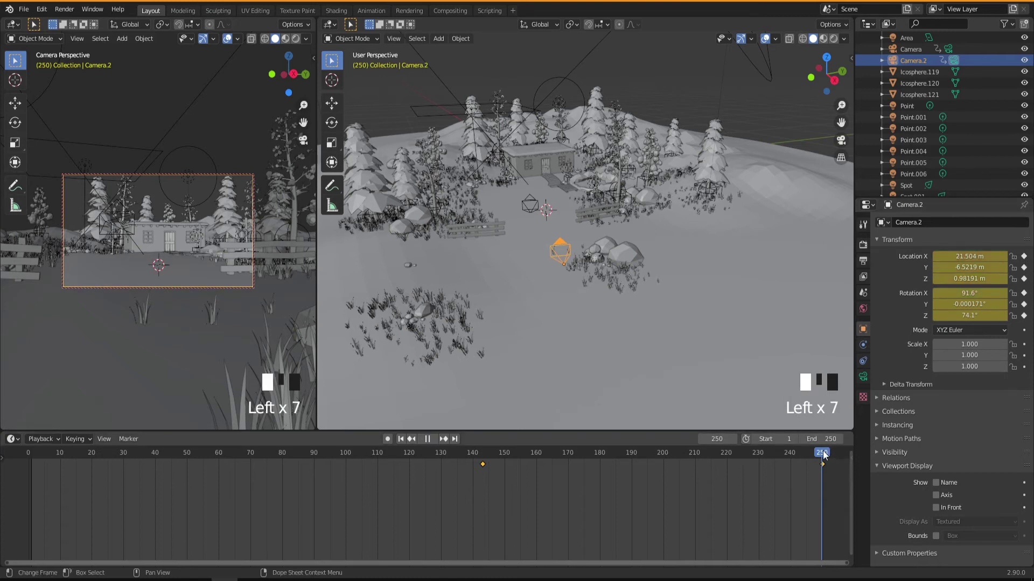
left_click_drag(810, 457, 383, 462)
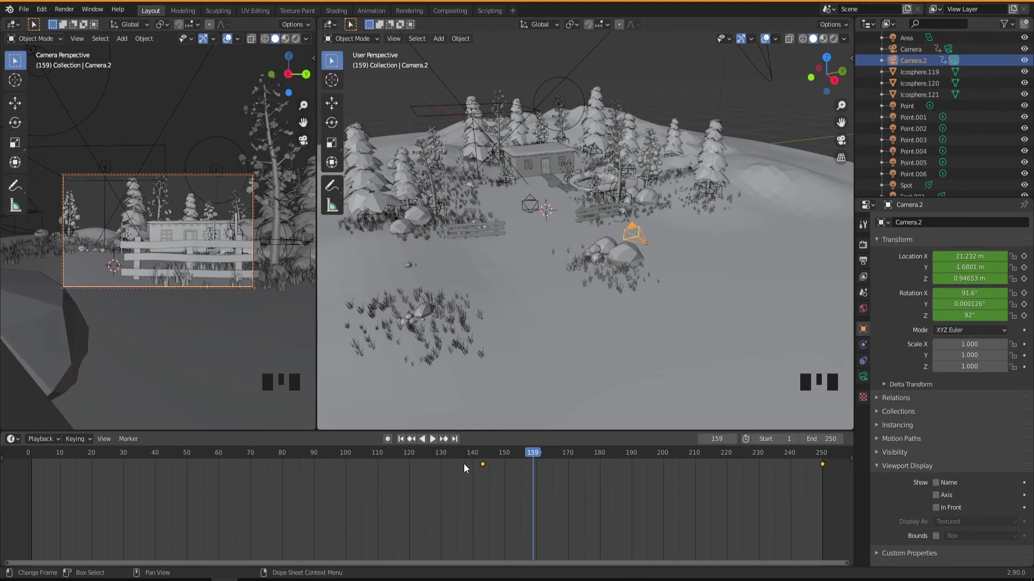
left_click_drag(527, 453, 479, 463)
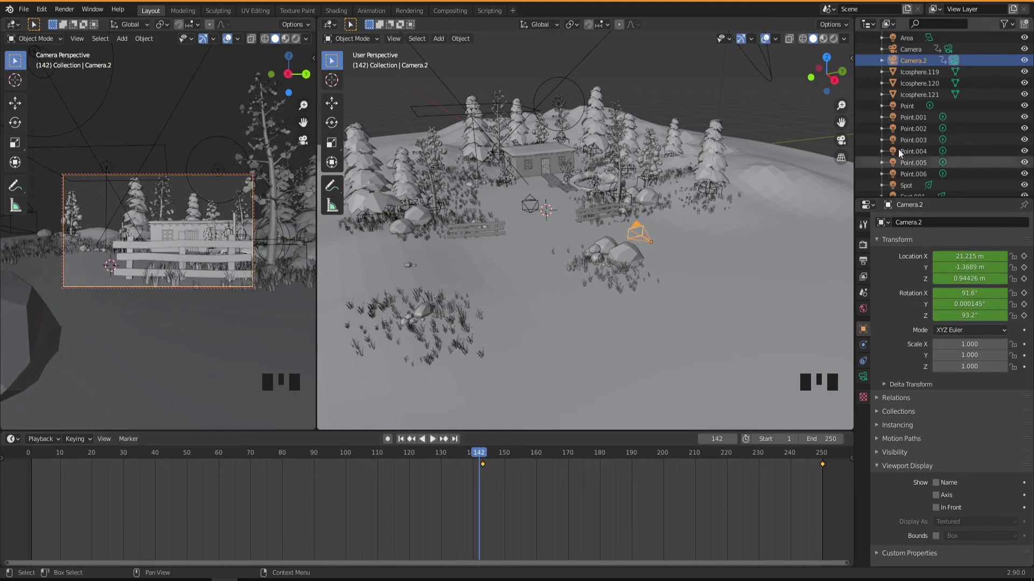
left_click(948, 49)
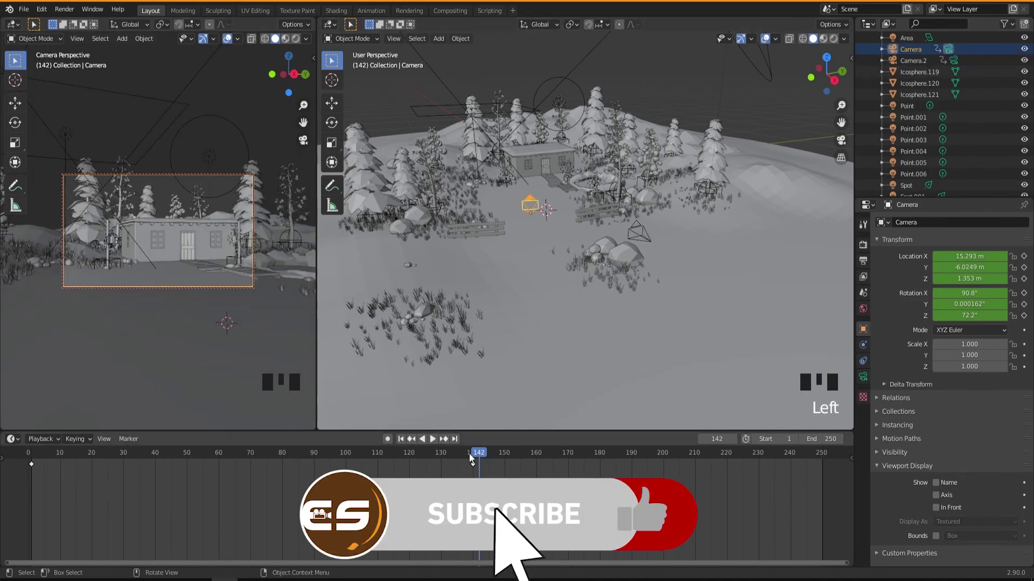
- At frame 1, bind Camera to a timeline marker with Ctrl+B and preview from the start
left_click_drag(478, 457, 31, 463)
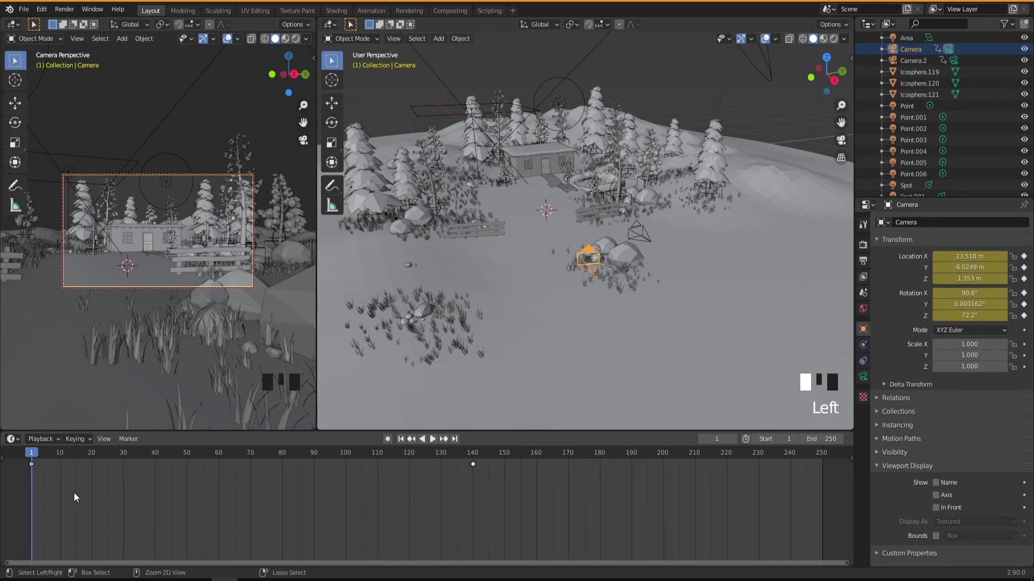
key("ctrl+b")
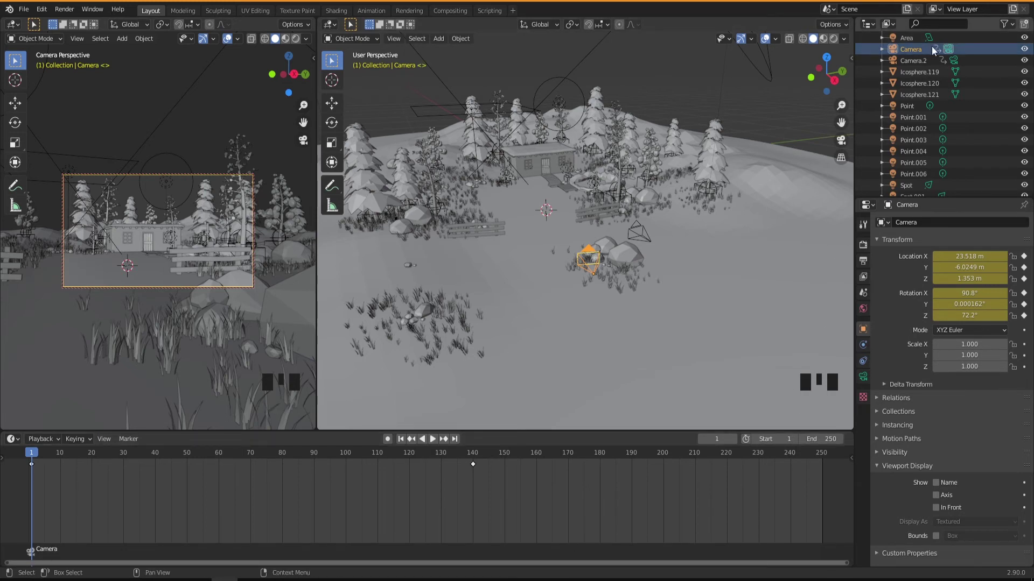
left_click_drag(31, 458, 472, 479)
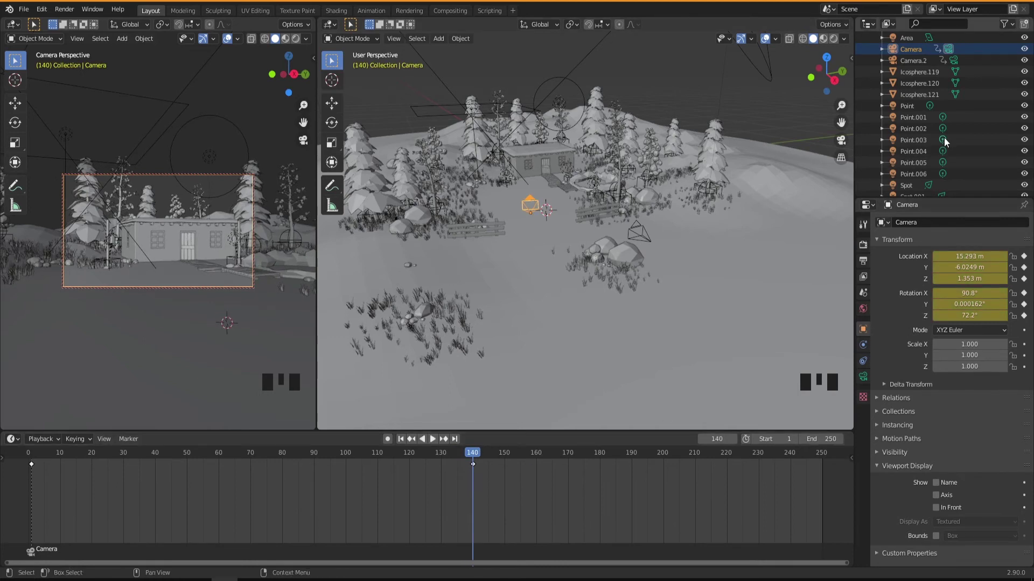
- Make Camera.2 the active camera at frame 143, bind it to a marker, and check playback
left_click(954, 61)
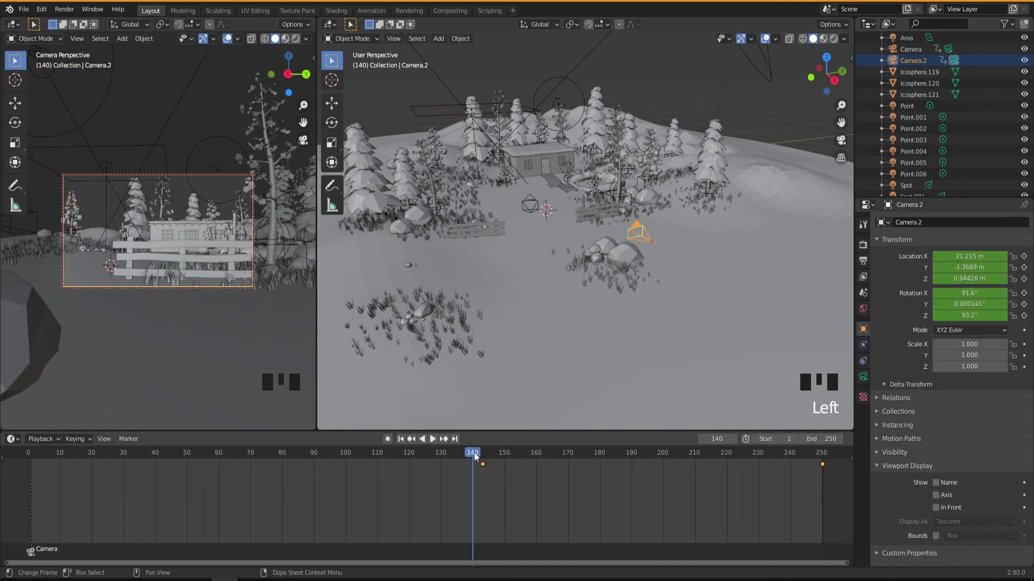
left_click_drag(476, 455, 481, 454)
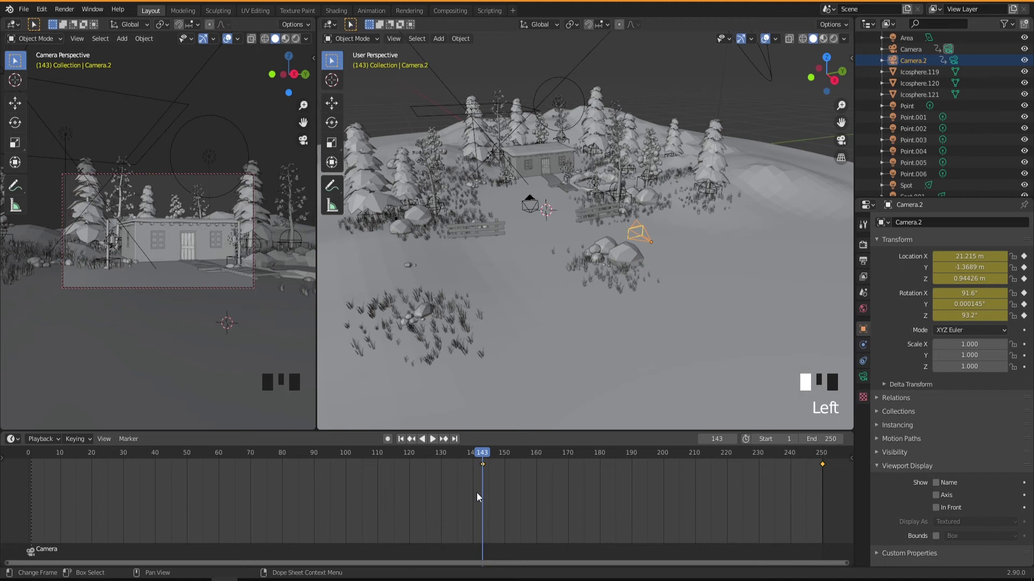
left_click(953, 60)
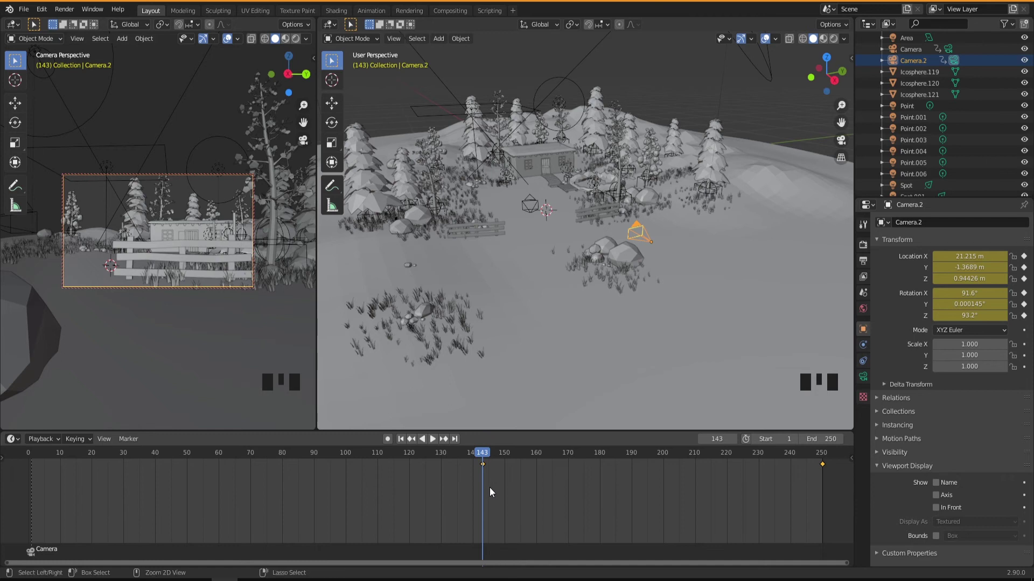
key("ctrl+b")
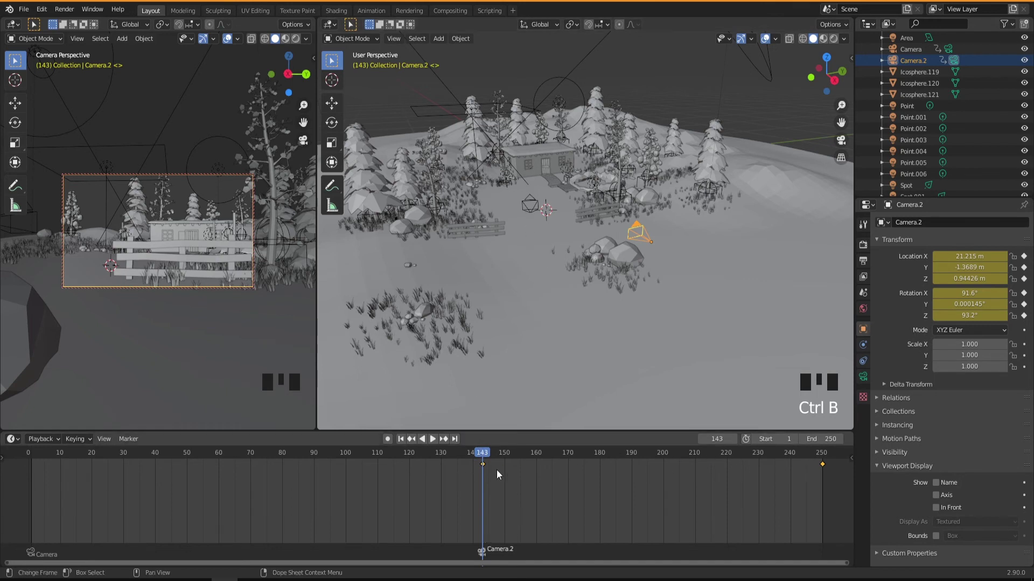
left_click_drag(484, 456, 188, 456)
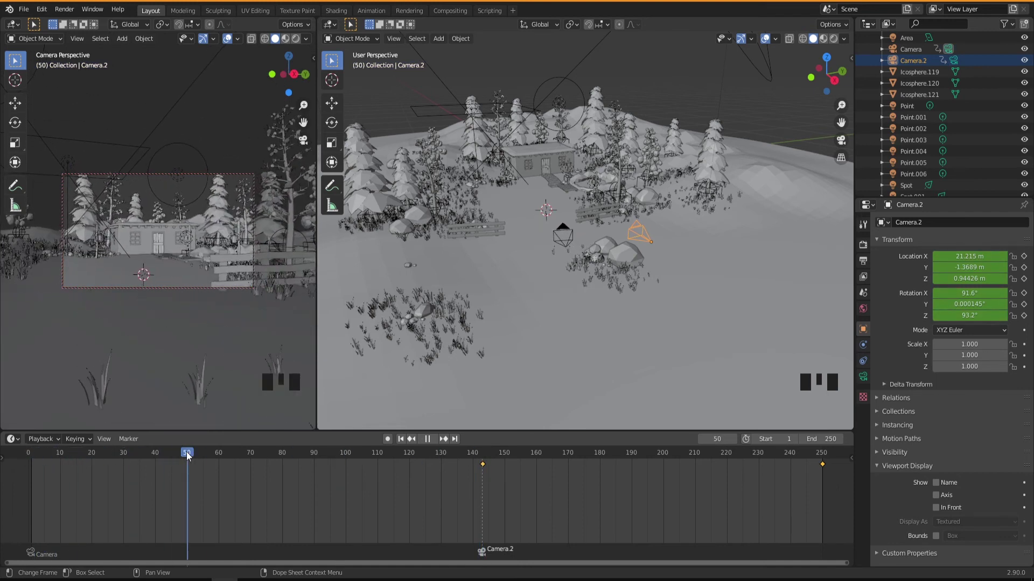
key("space")
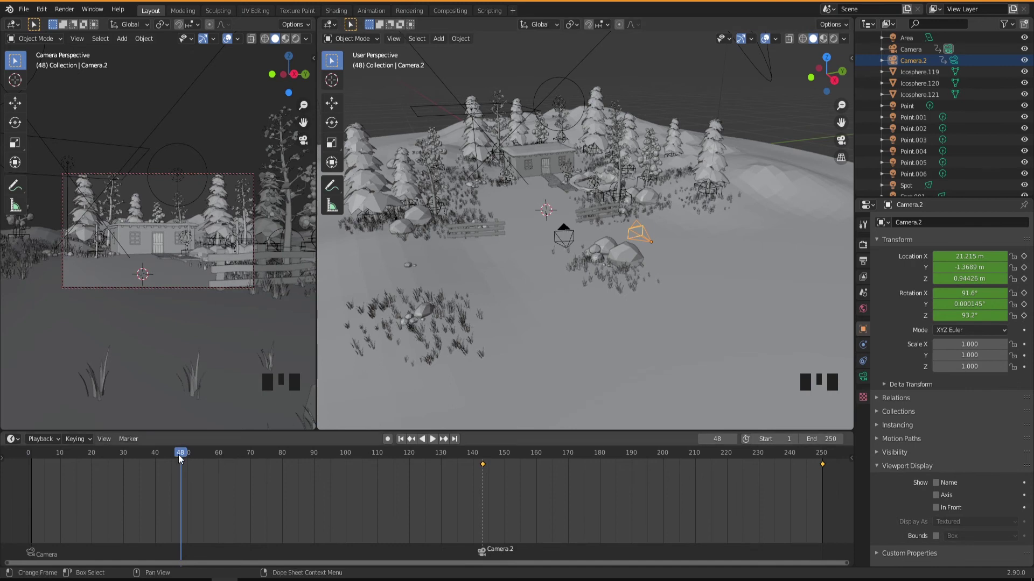
- Scrub from frame 47 onward to preview the cut from Camera to Camera.2
left_click_drag(179, 455, 178, 300)
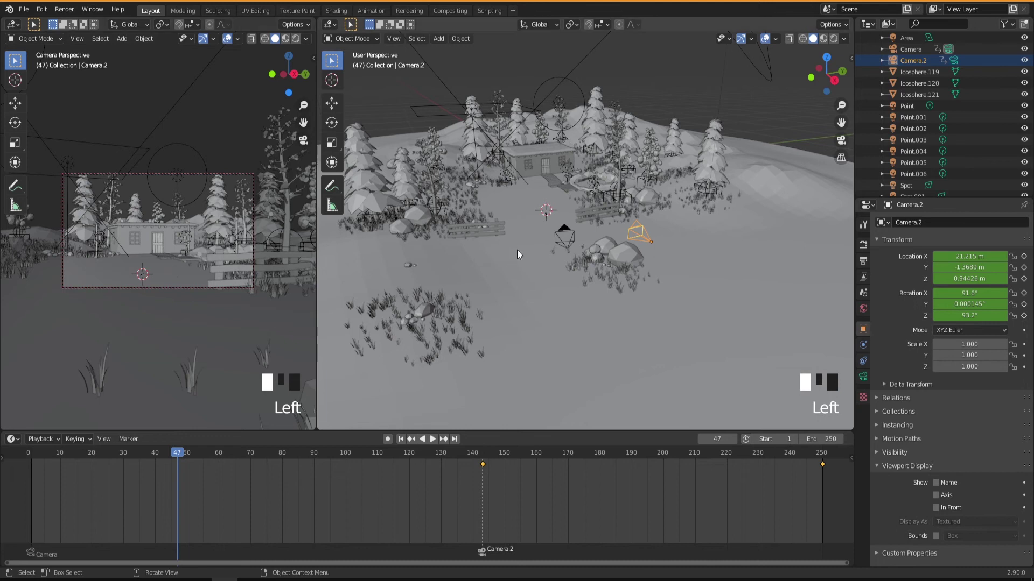
left_click_drag(179, 454, 187, 472)
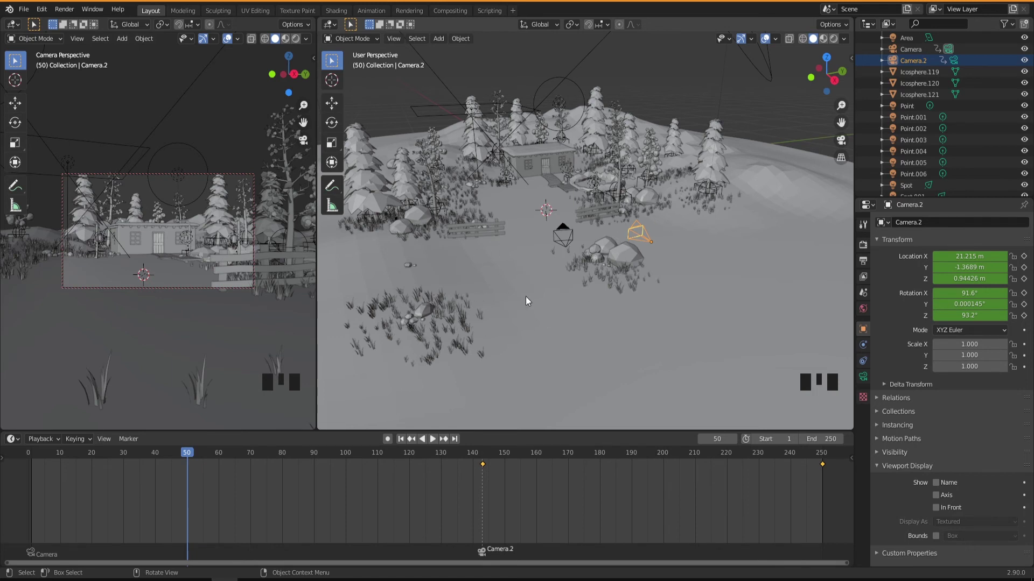
left_click_drag(186, 452, 430, 469)
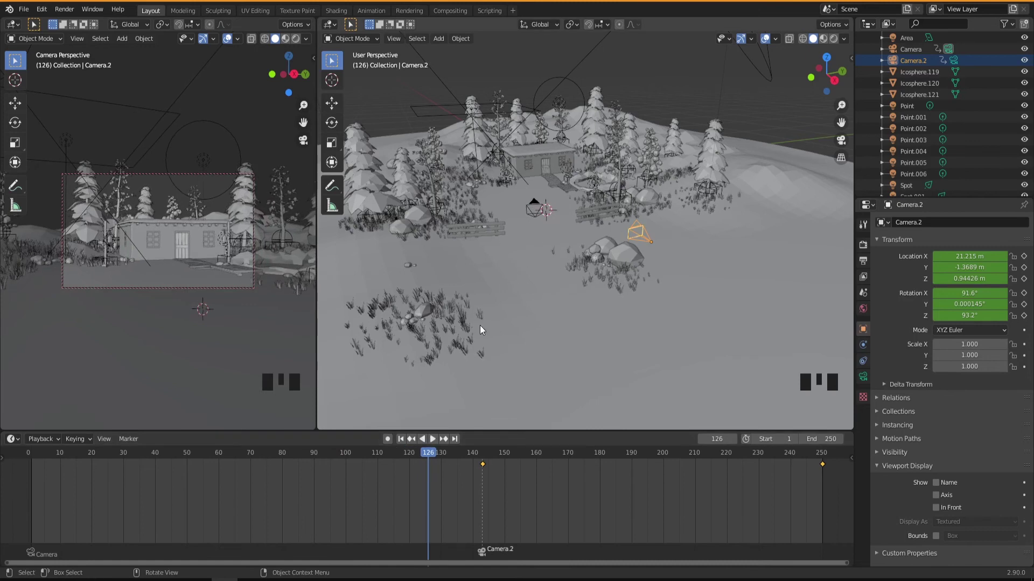
left_click_drag(431, 455, 157, 458)
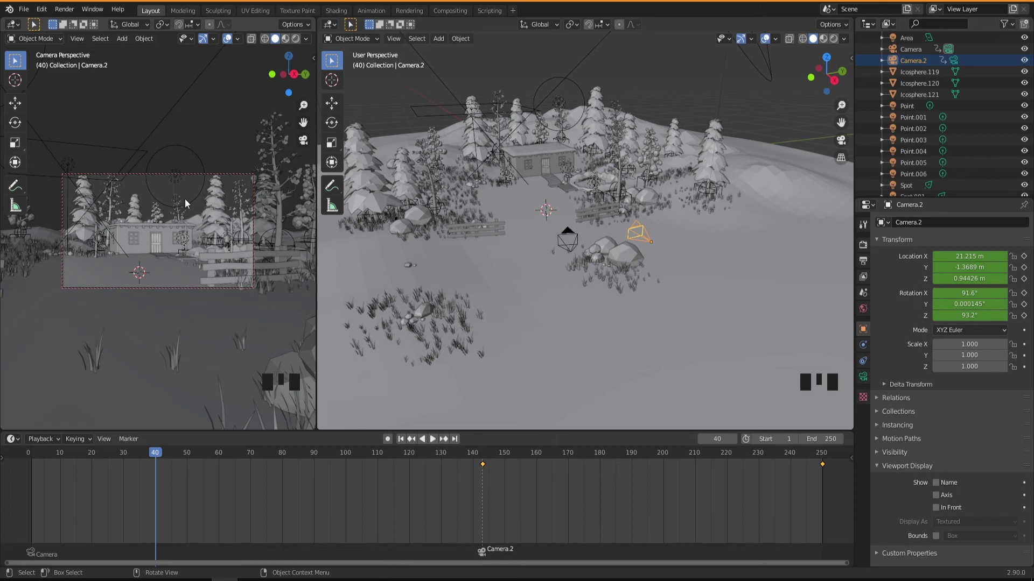
left_click(433, 439)
left_click_drag(115, 456, 355, 454)
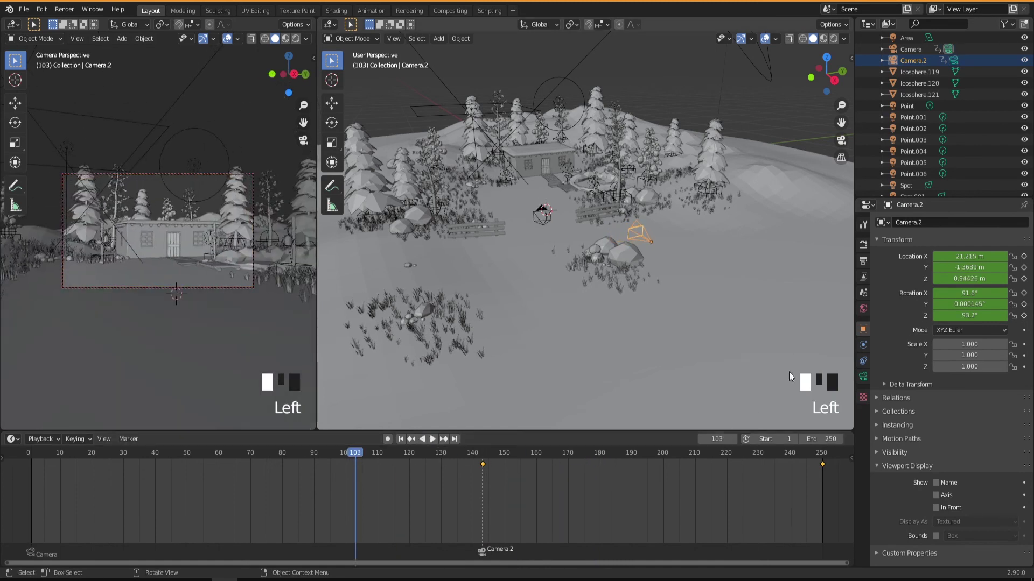
- In Output Properties, set the animation's end frame to 500
left_click(864, 262)
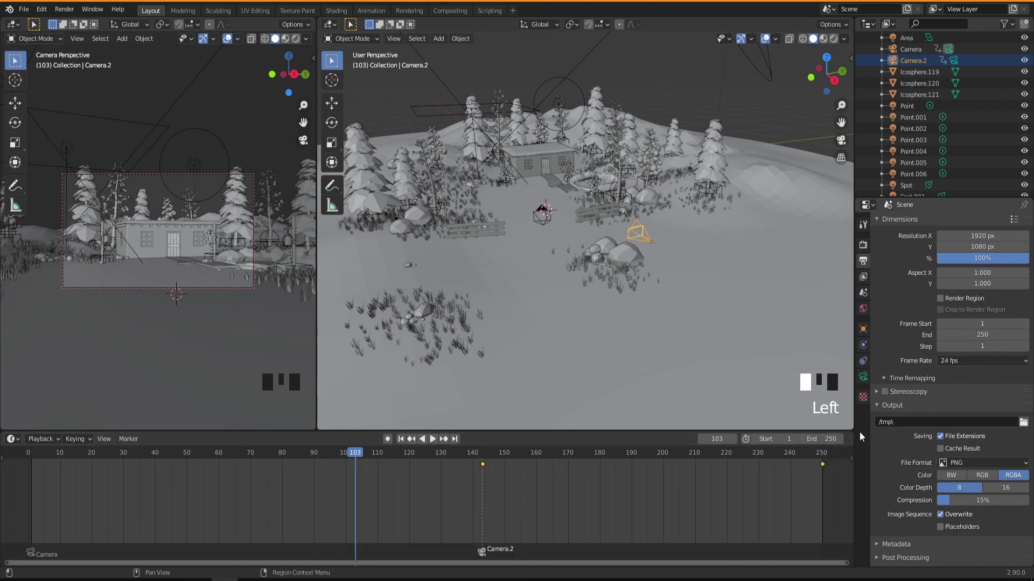
left_click(829, 439)
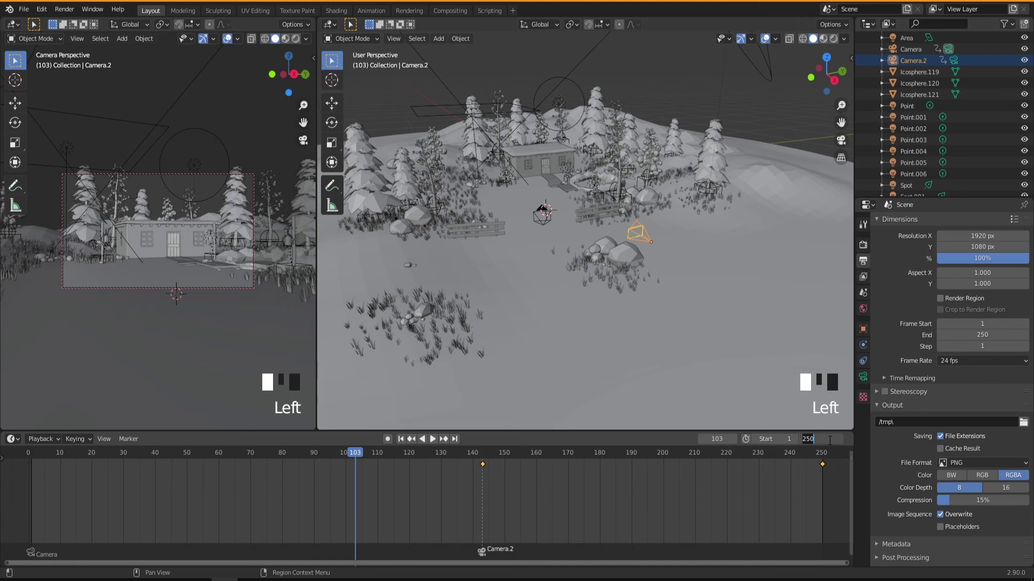
type("500")
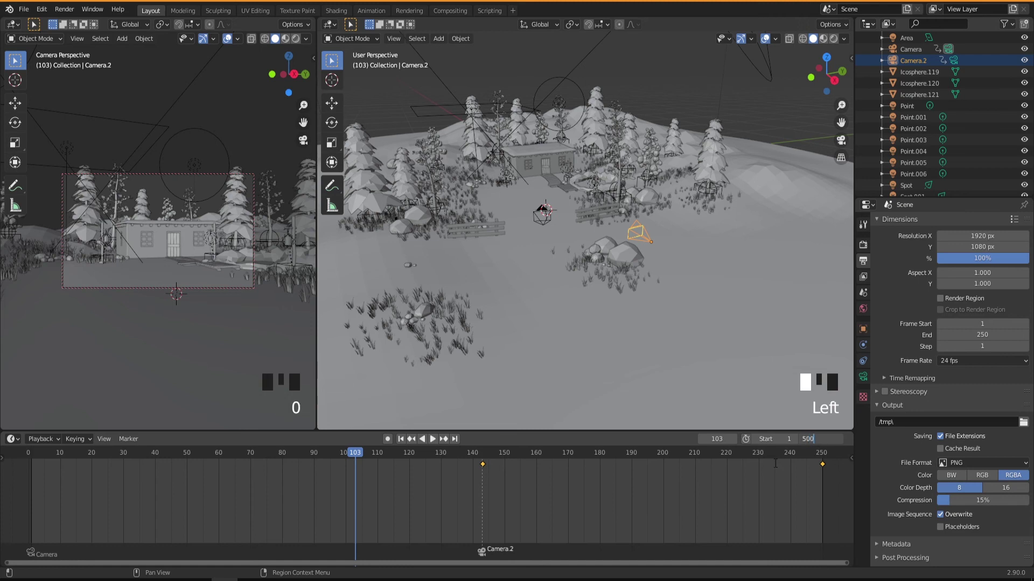
key("Return")
- Scrub through the extended animation to around frame 263 to check it
left_click_drag(439, 563, 847, 550)
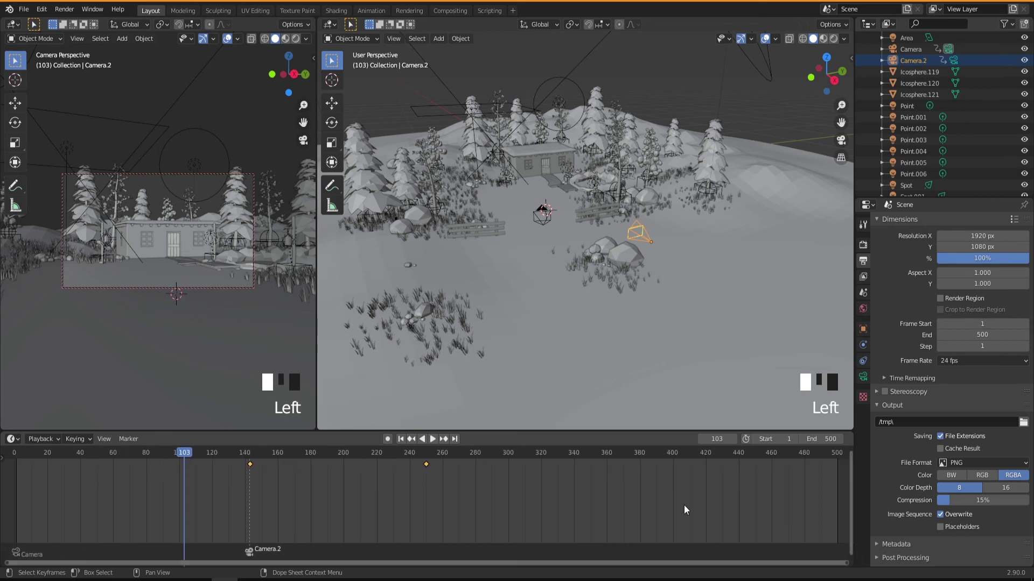
left_click_drag(192, 453, 718, 463)
key("Escape")
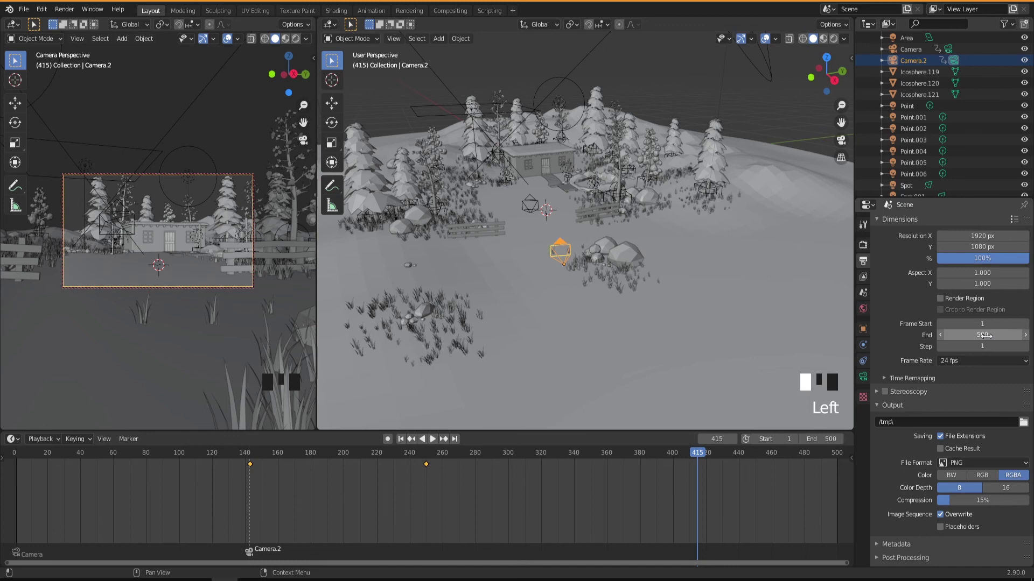
left_click(956, 361)
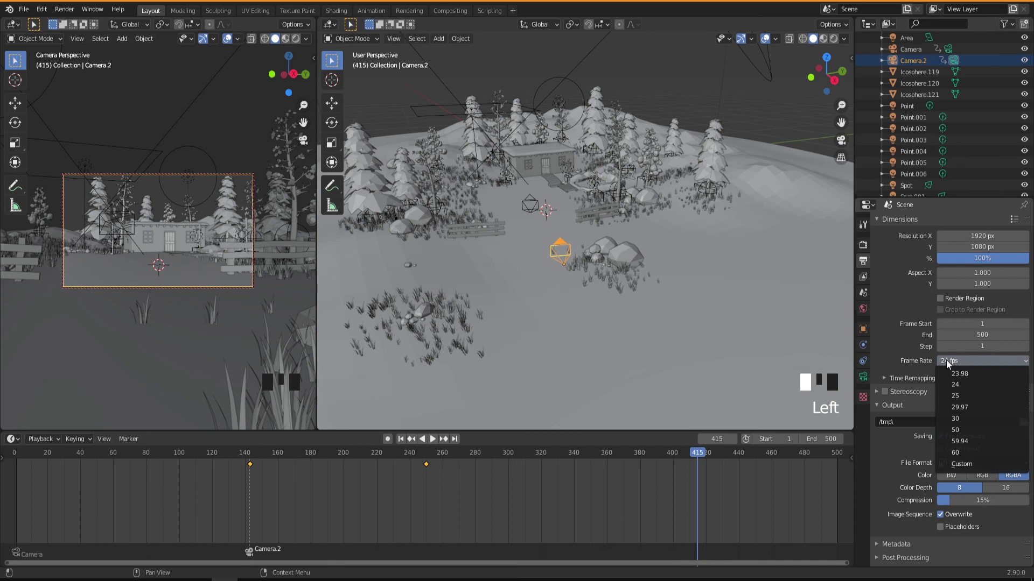
- Choose 25 fps in the Frame Rate dropdown under Dimensions
left_click(956, 395)
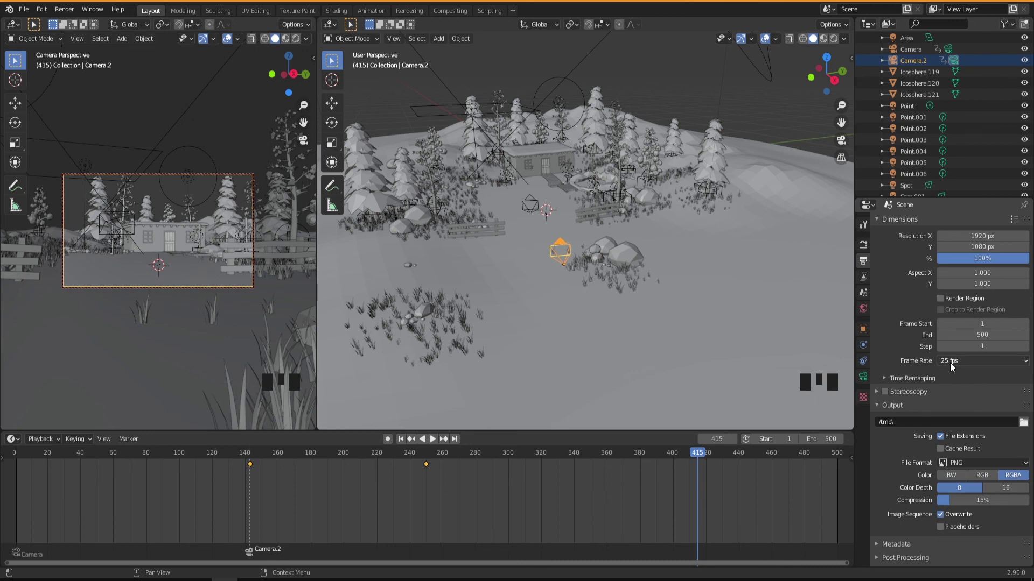
left_click(950, 363)
left_click(957, 362)
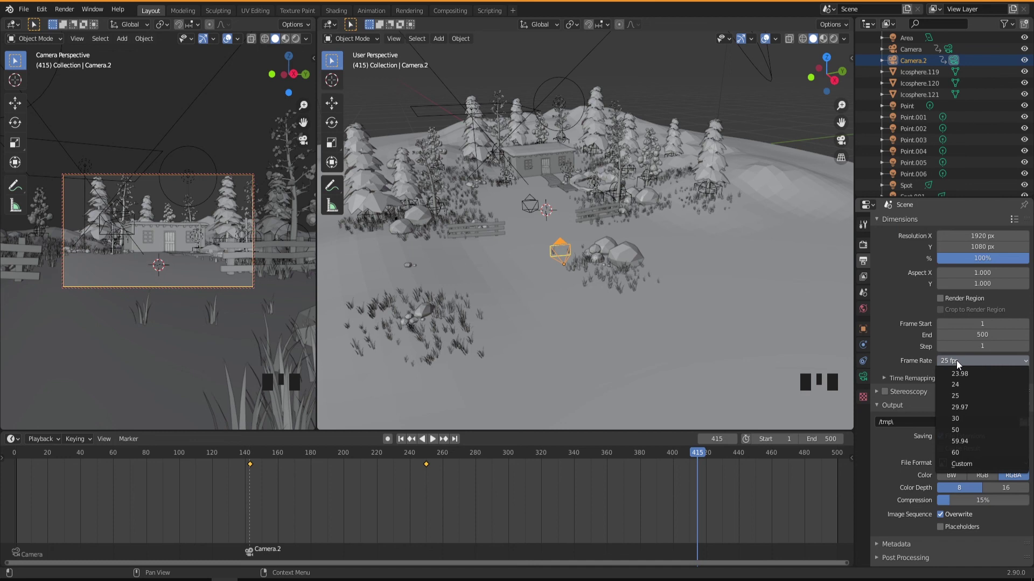
left_click(957, 396)
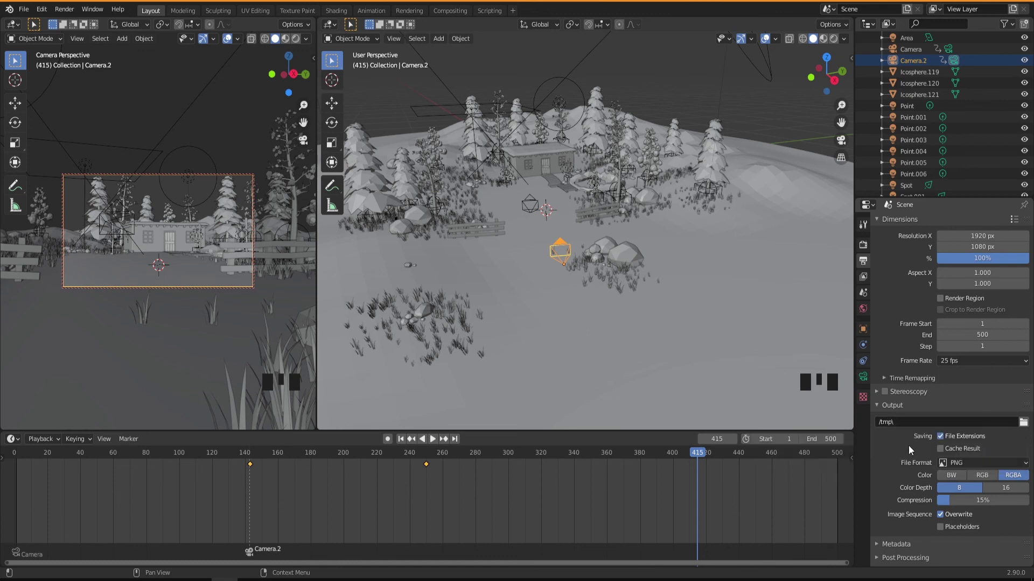
left_click(1023, 422)
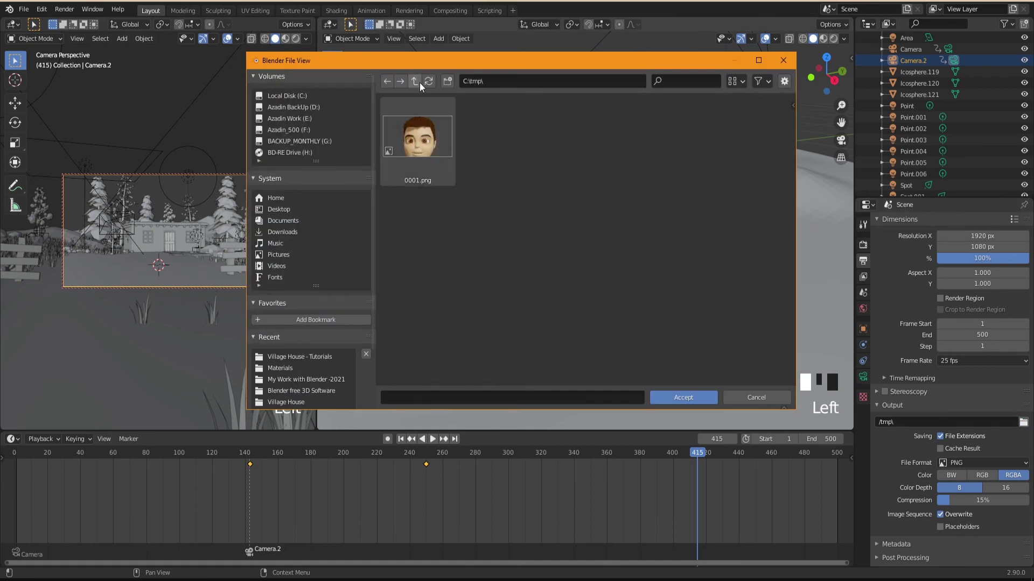
- Create and open a new Render out folder inside Village House - Tutorials
left_click(299, 356)
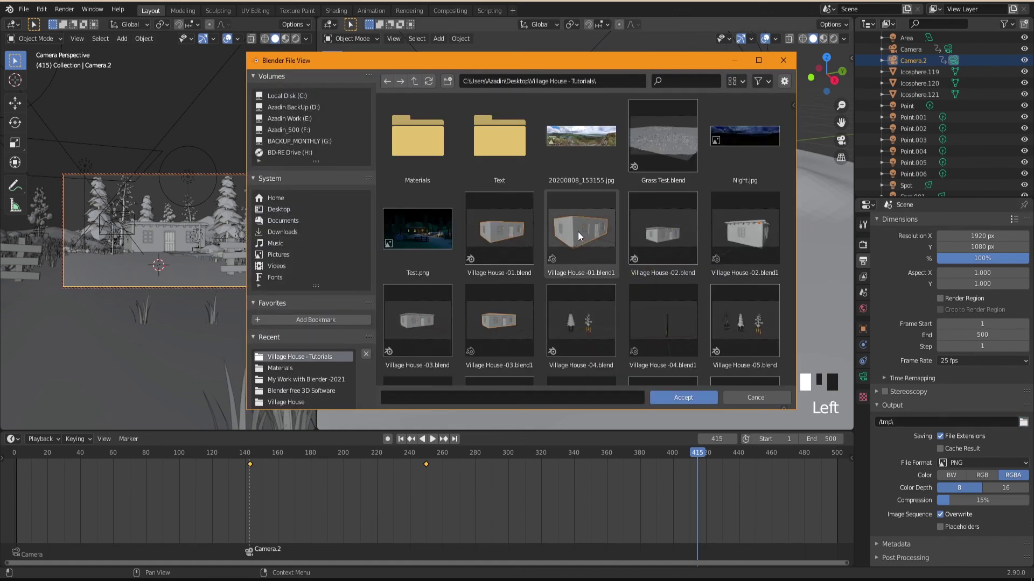
left_click(448, 80)
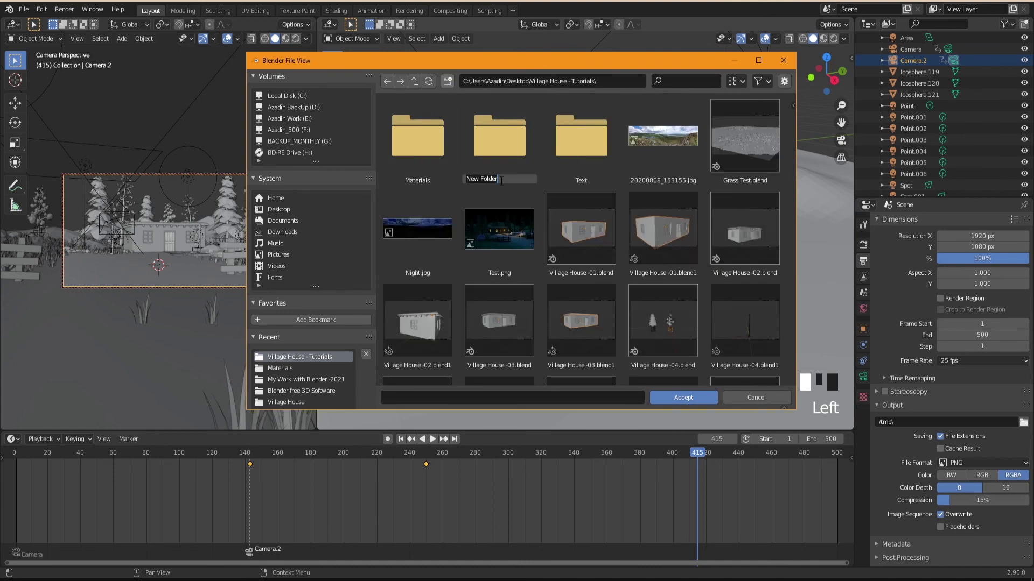
type("Render out")
key("Return")
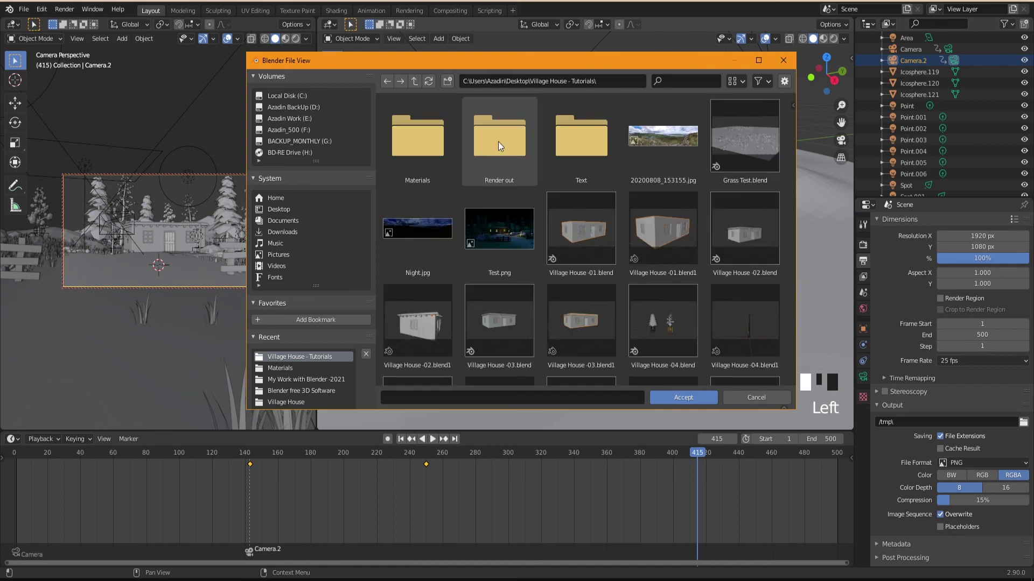
double_click(498, 141)
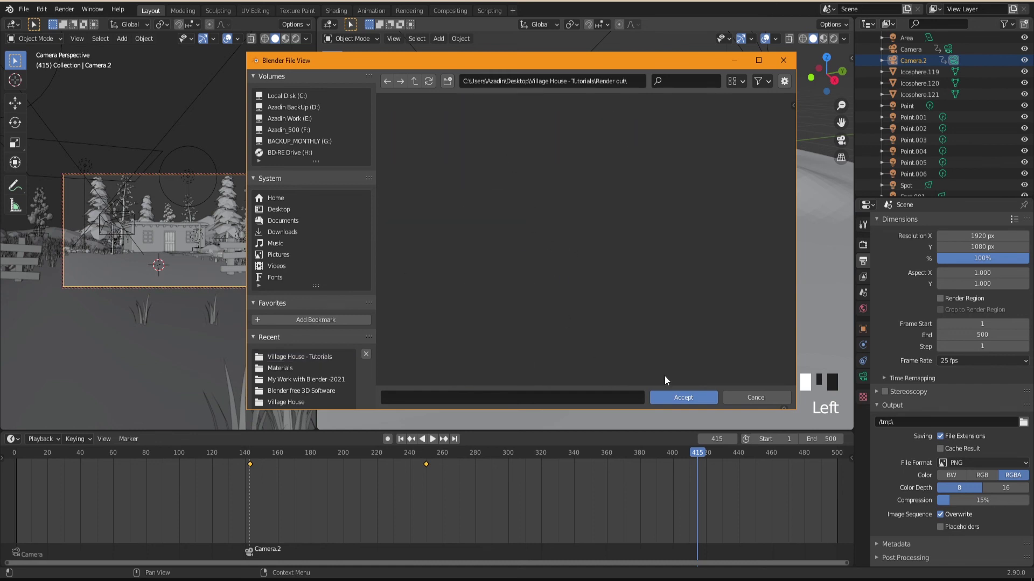
- Enter night scene as the output file name and accept the Render out location
left_click(421, 399)
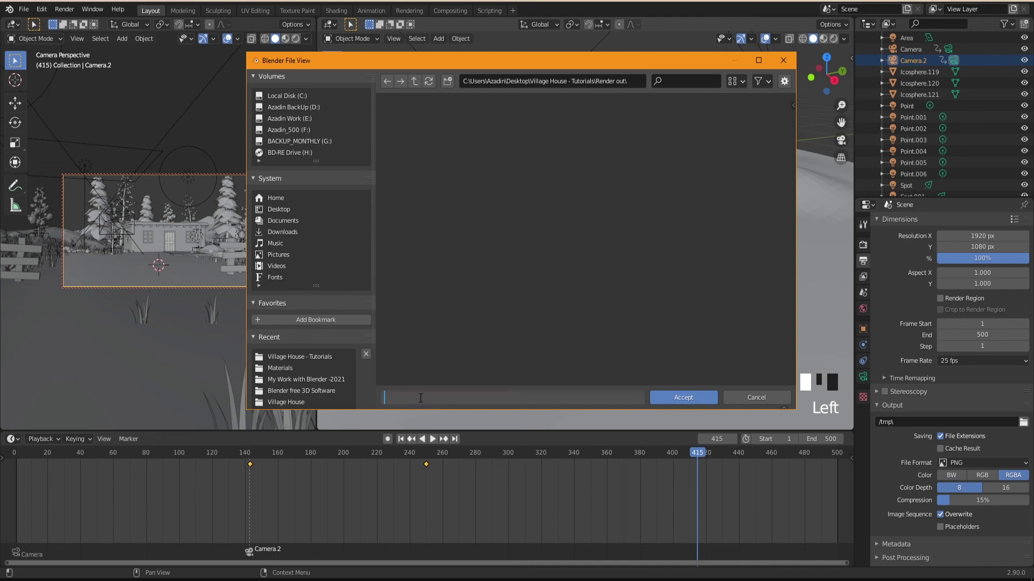
type("night scene")
key("Return")
left_click(660, 396)
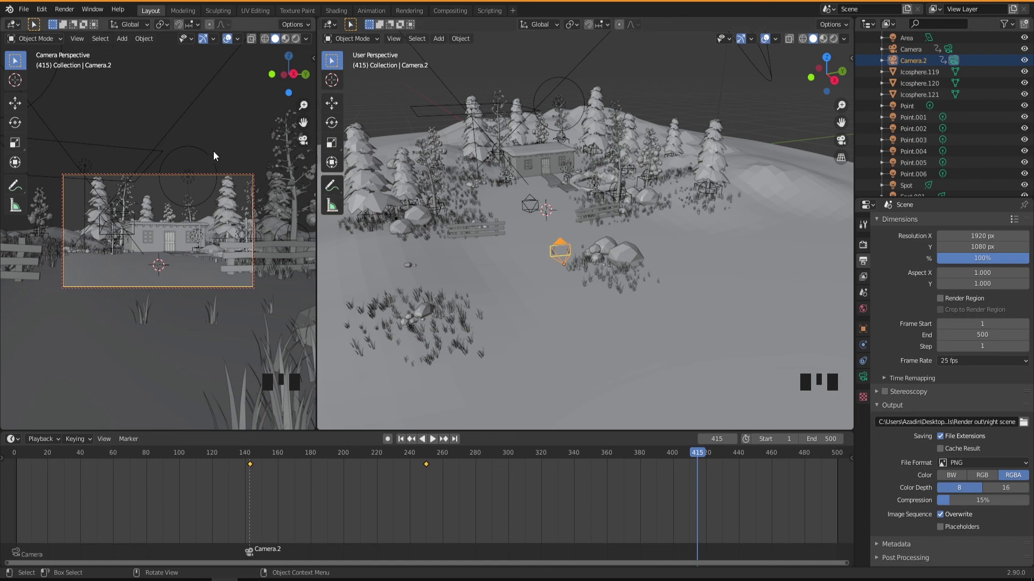
- Play the animation from about frame 243 to check how it ends at frame 250
left_click(62, 10)
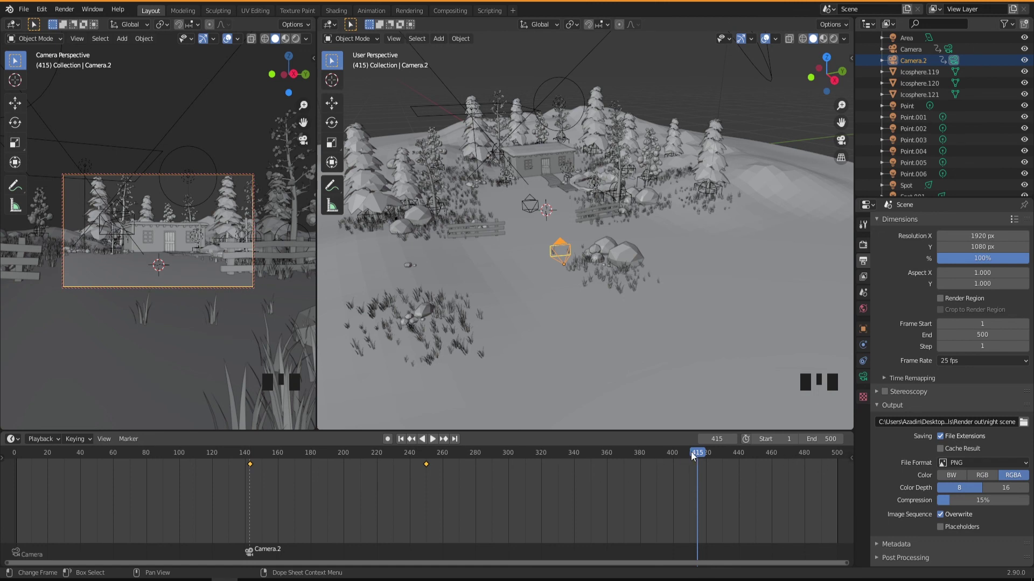
left_click(415, 458)
key("space")
left_click_drag(425, 461, 425, 462)
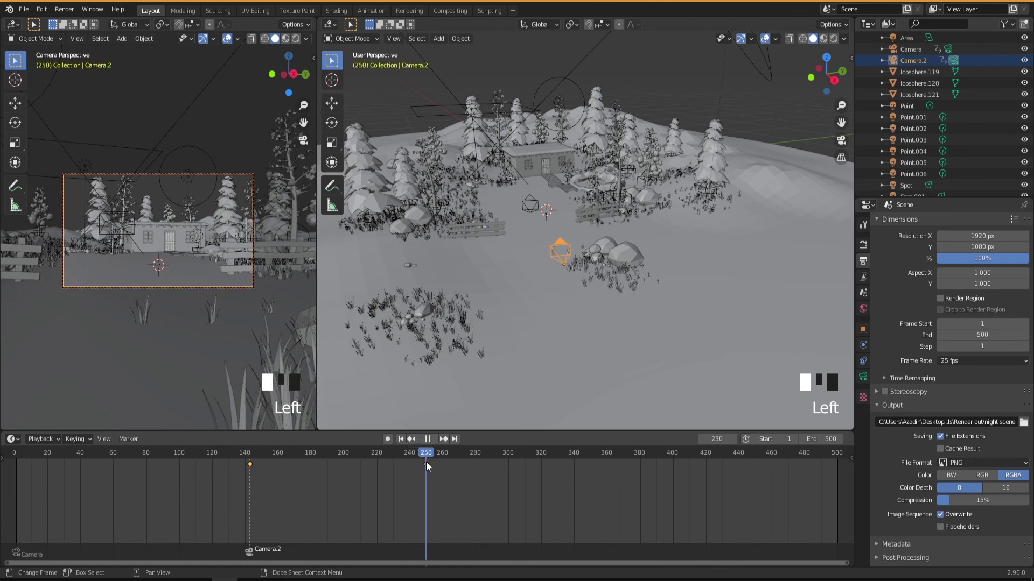
- Set the end frame to 250, then replay from around frame 100 to check
left_click(829, 440)
type("250")
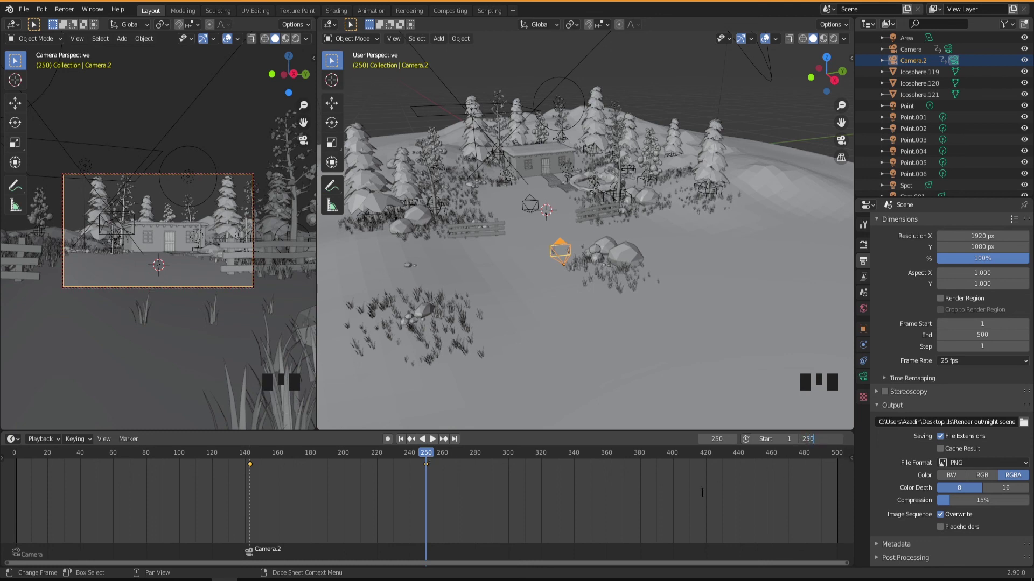
key("Return")
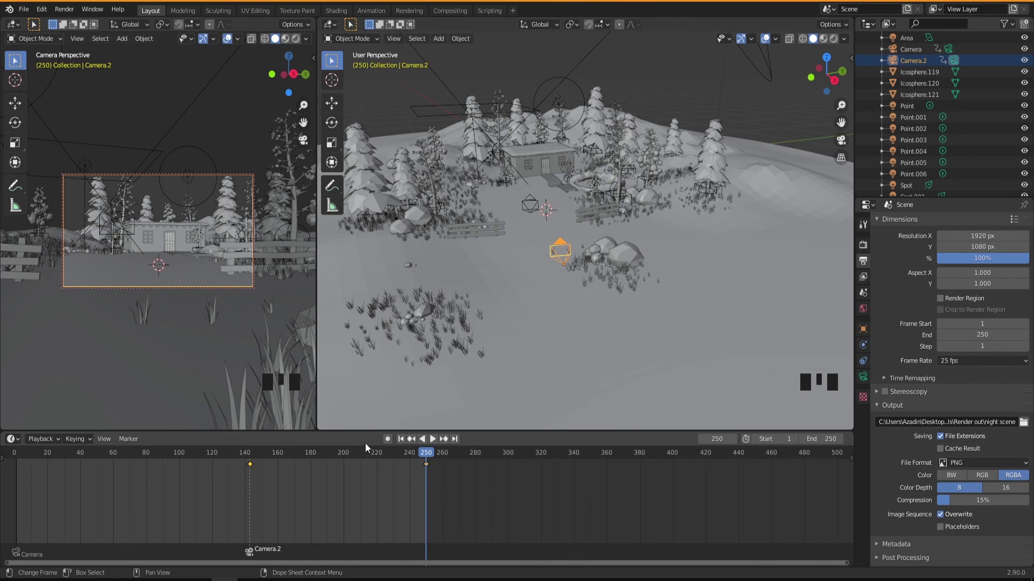
mouse_move(423, 452)
left_mouse_down()
mouse_move(17, 457)
mouse_move(418, 457)
mouse_move(209, 458)
mouse_move(413, 467)
left_mouse_up()
key("space")
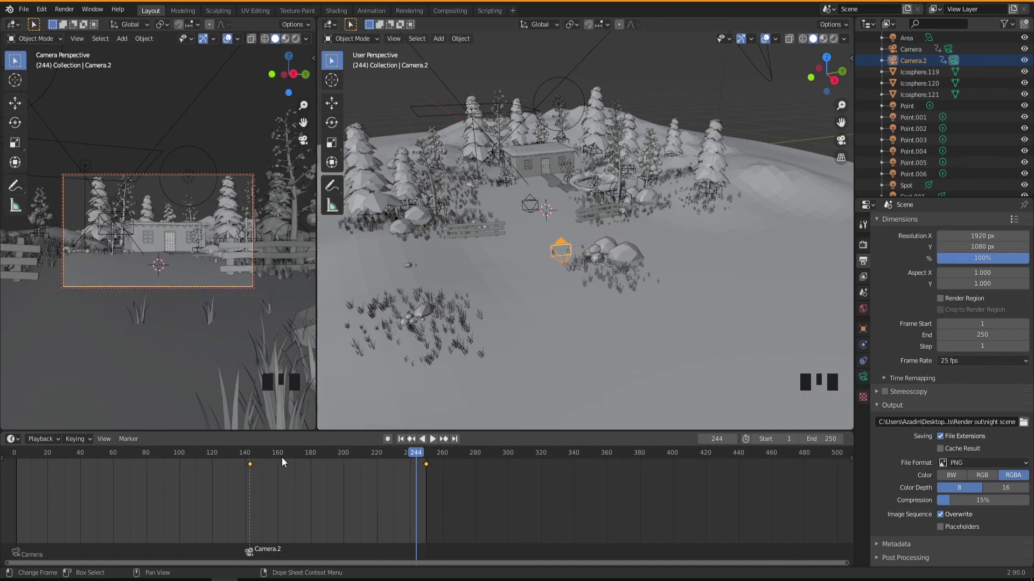